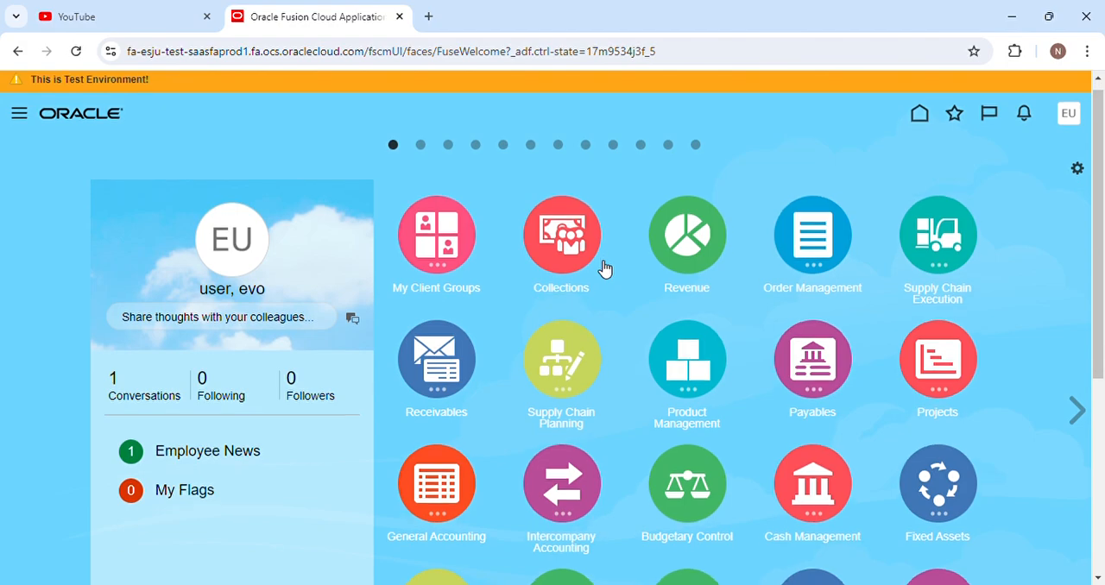
Open the Manage Items page in Product Information Management.
scroll(604, 270, "down", 5)
scroll(604, 269, "up", 3)
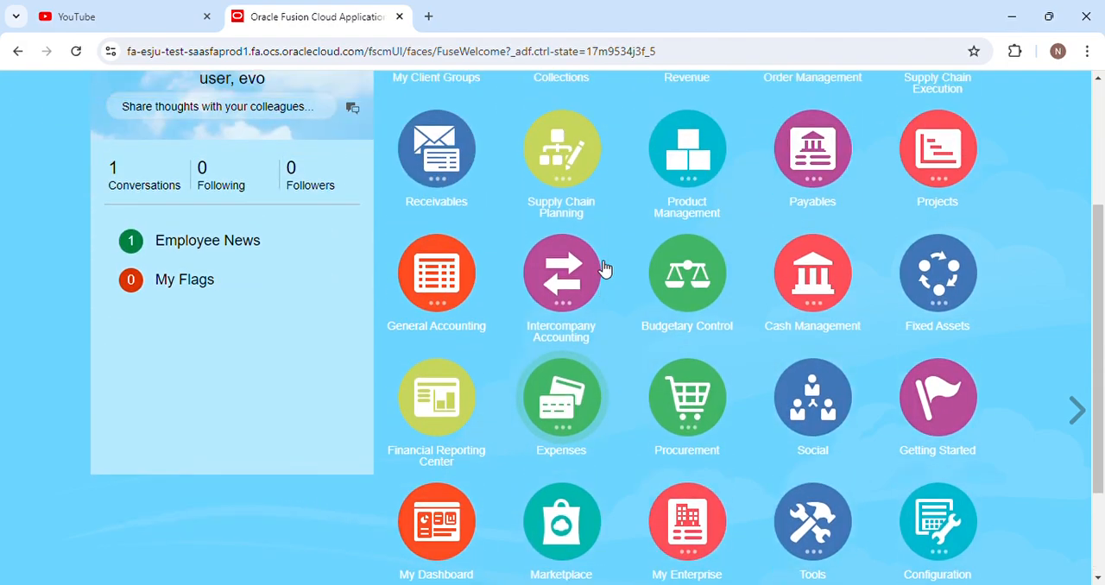
scroll(604, 269, "down", 3)
scroll(604, 270, "up", 3)
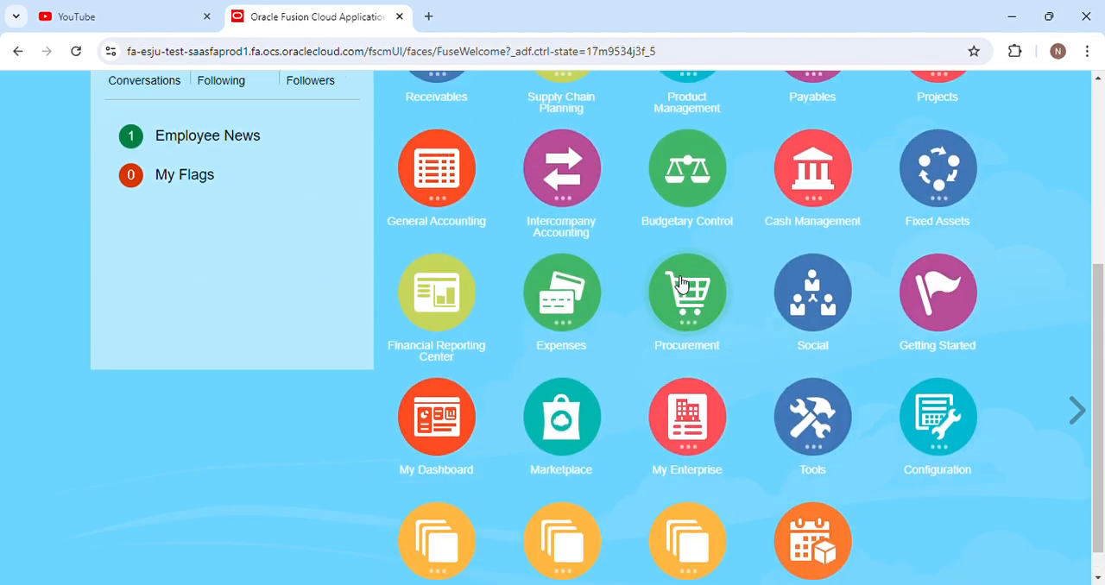
left_click(681, 283)
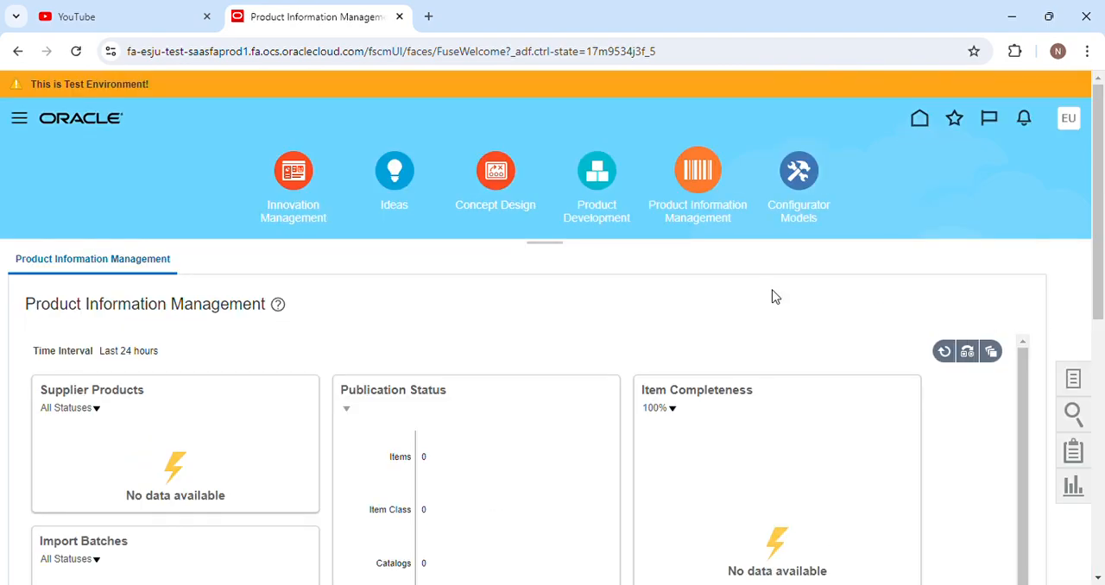
left_click(1070, 384)
left_click(949, 293)
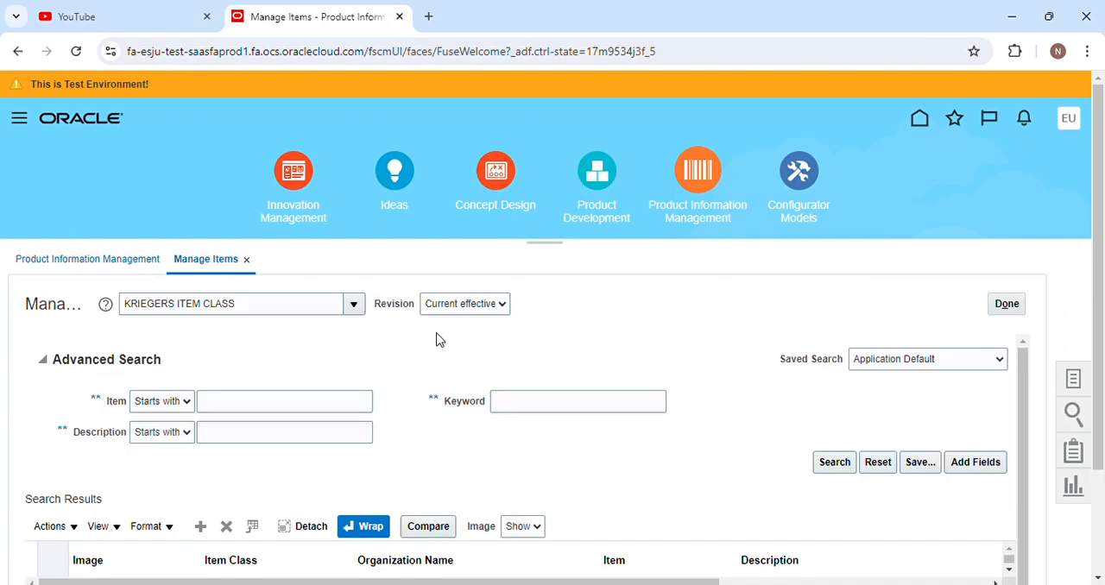
Set the item class to UNAHCO ITEM CLASS and search for item 11223344-1.
scroll(435, 339, "down", 1)
left_click(353, 222)
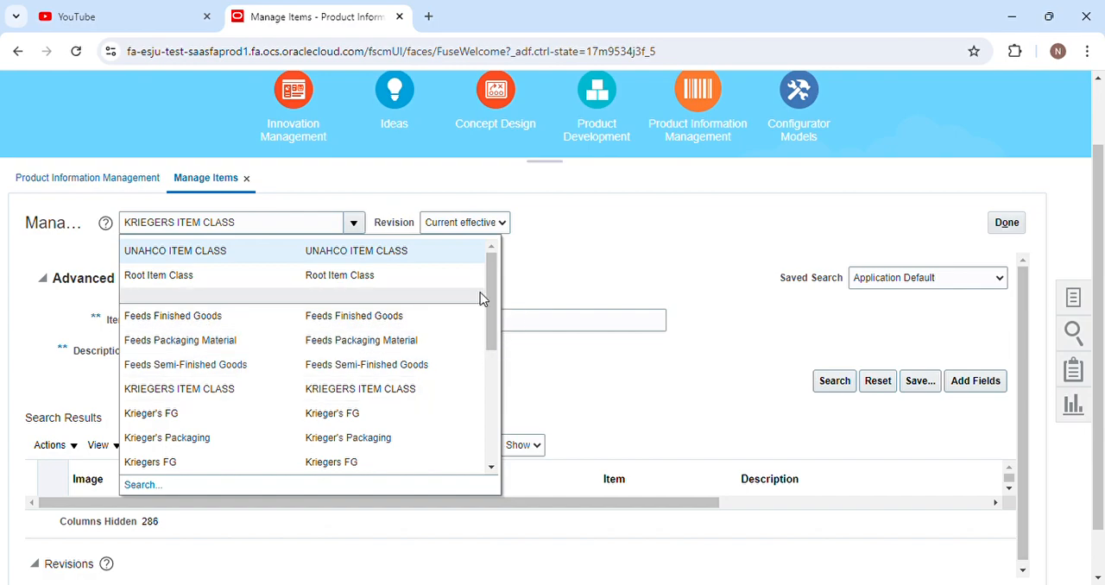
left_click(377, 260)
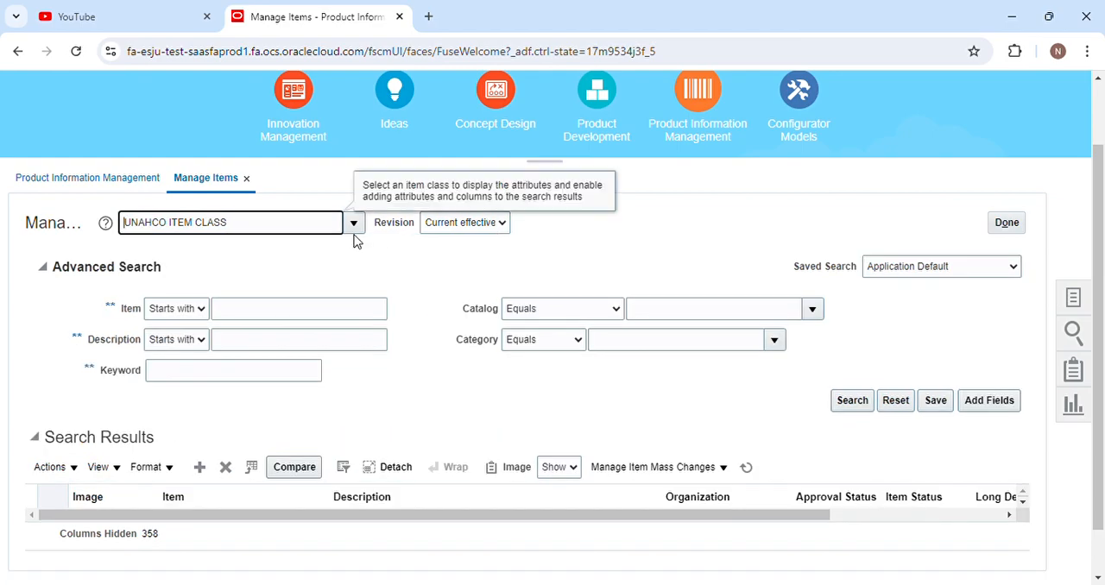
left_click(316, 313)
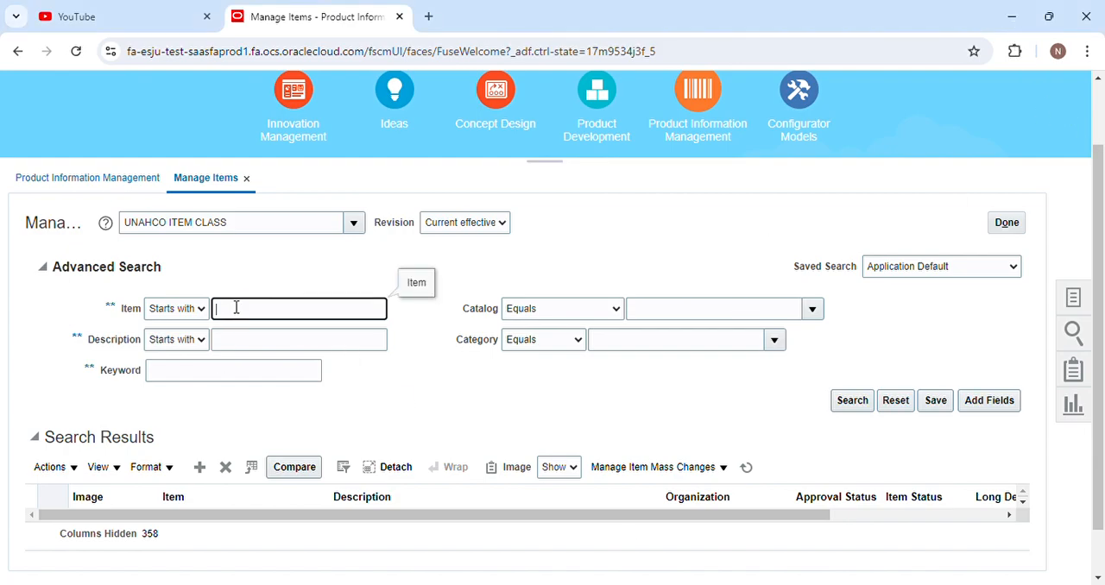
type("11223344-1")
left_click(853, 405)
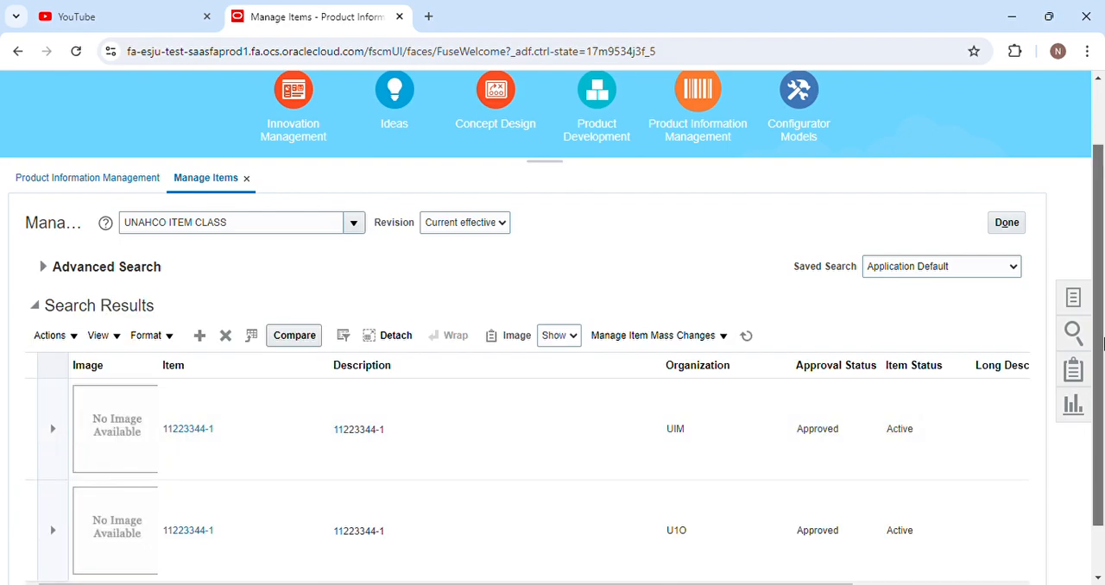
Open item 11223344-1 of the UIM organization from the search results.
scroll(855, 407, "down", 1)
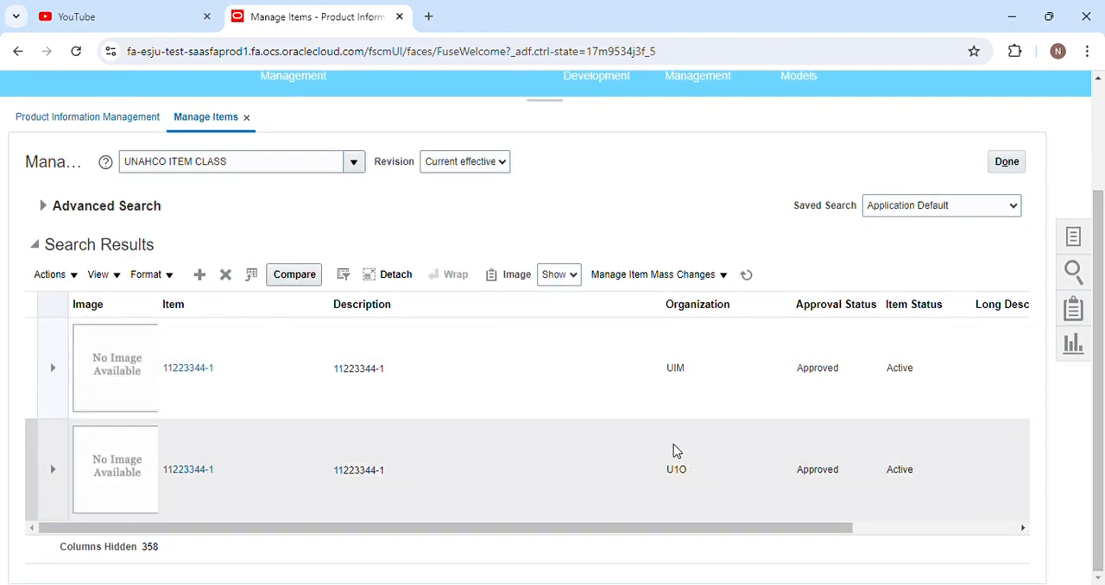
left_click_drag(650, 525, 623, 525)
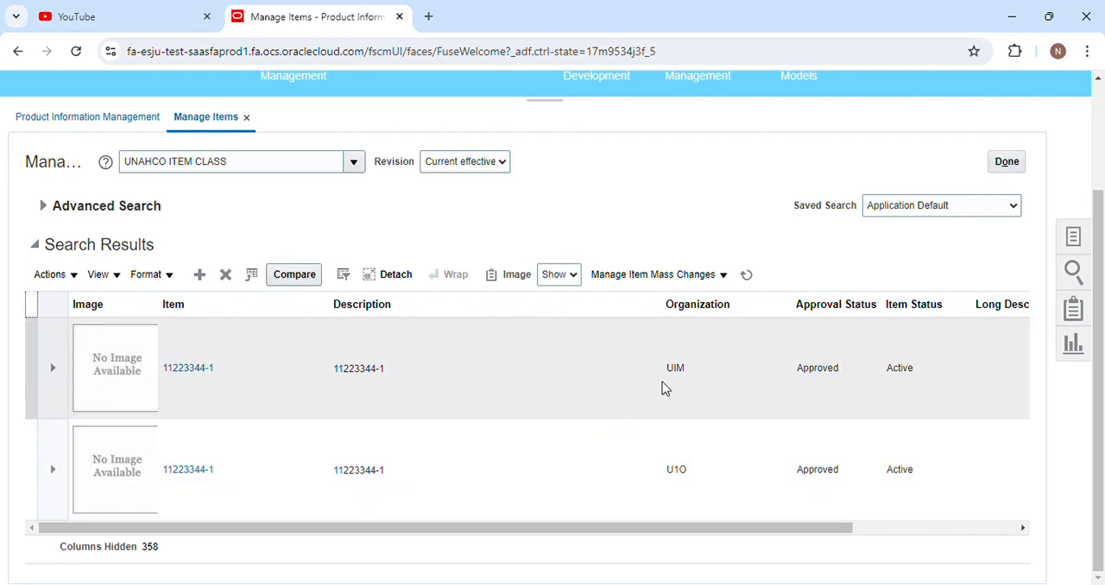
left_click(205, 371)
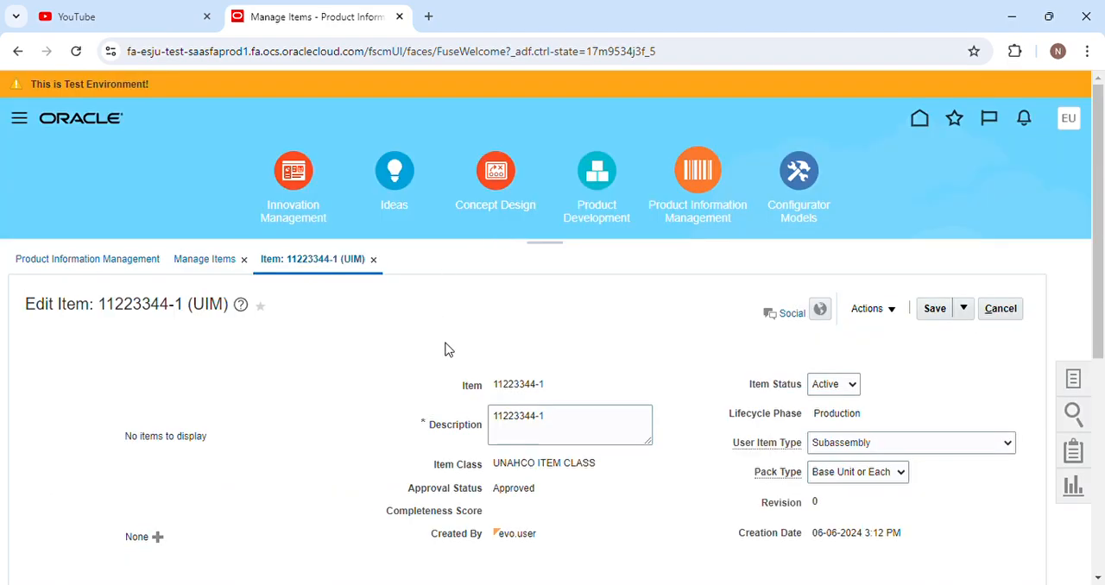
Open the item's specifications and examine the Manufacturing attributes for item structure, costing and WIP.
scroll(444, 350, "down", 3)
left_click(120, 377)
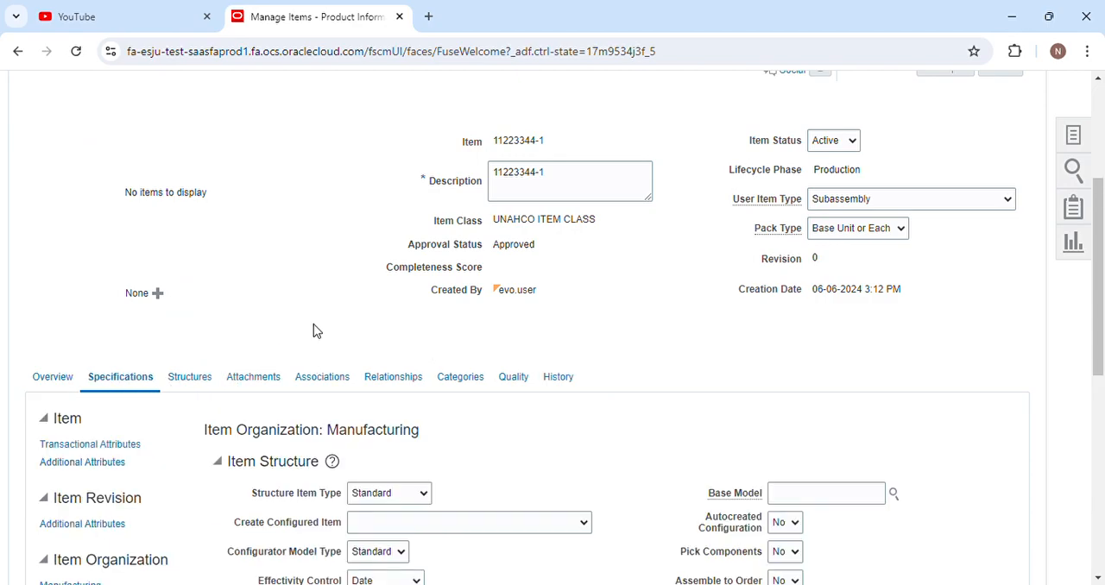
scroll(309, 358, "down", 2)
left_click(86, 423)
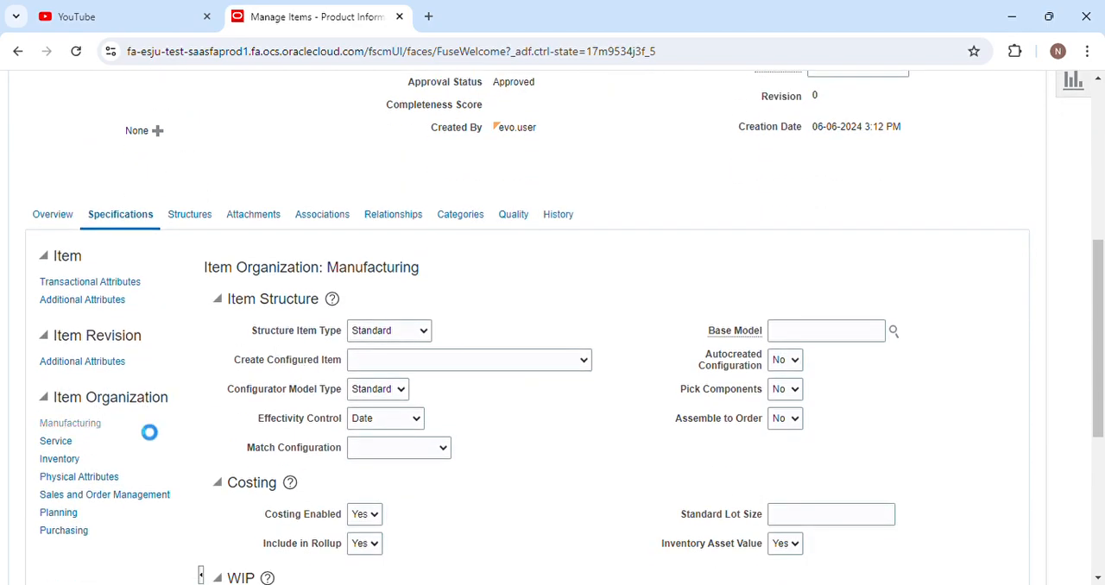
left_click(100, 424)
scroll(520, 422, "down", 2)
scroll(519, 422, "down", 1)
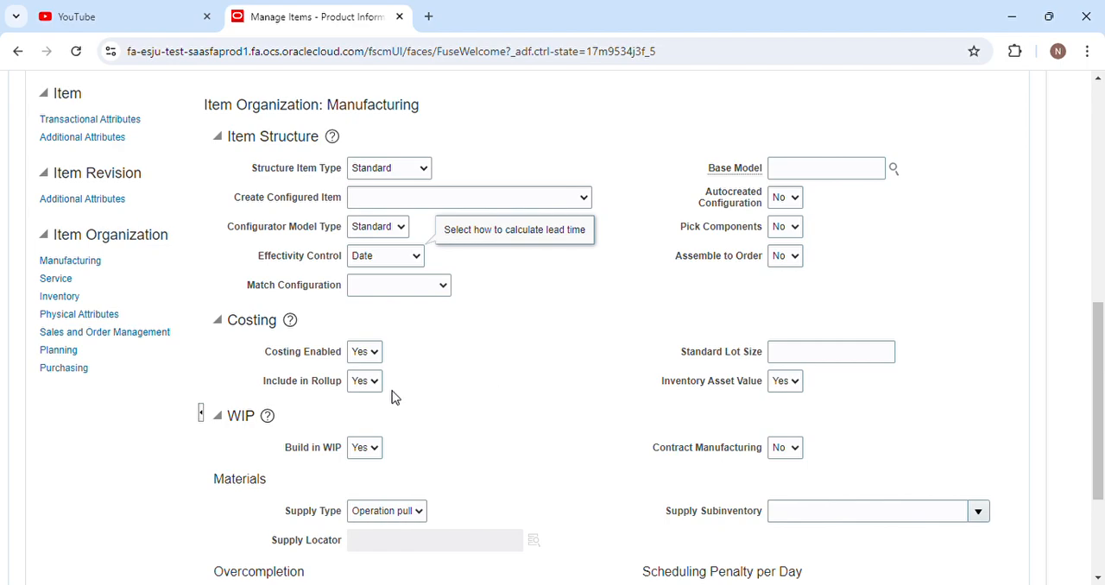
Examine the item's Service attributes, covering asset tracking, asset maintenance, service and service contracts.
left_click(59, 280)
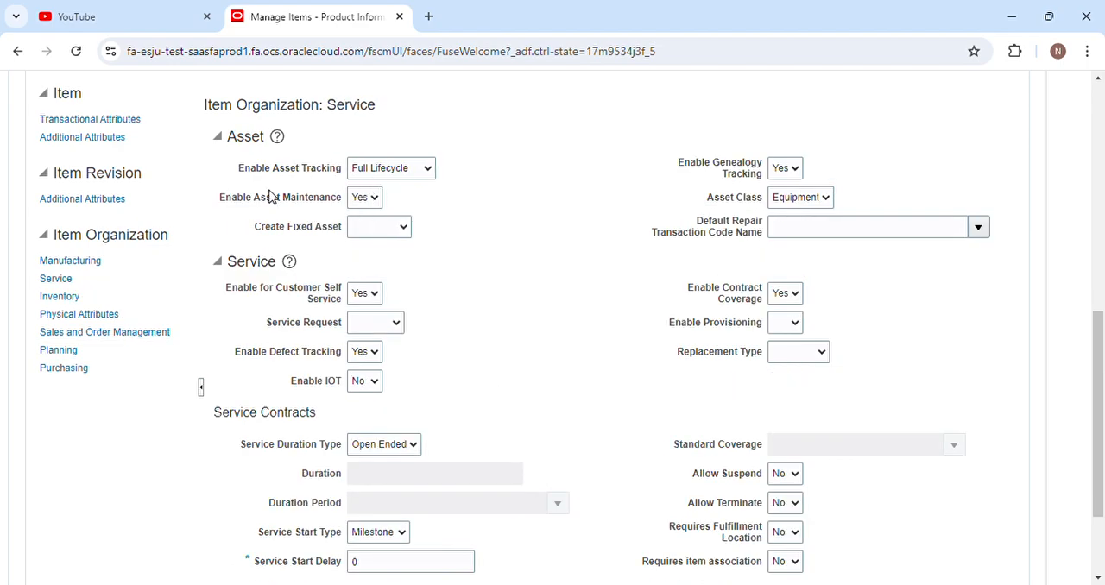
scroll(372, 207, "up", 2)
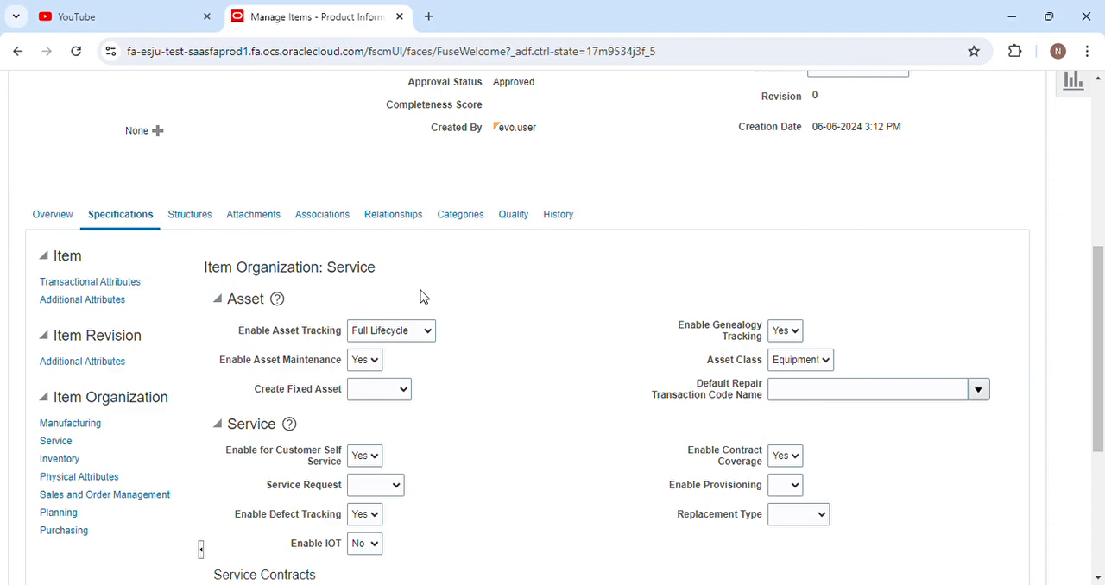
scroll(441, 445, "down", 2)
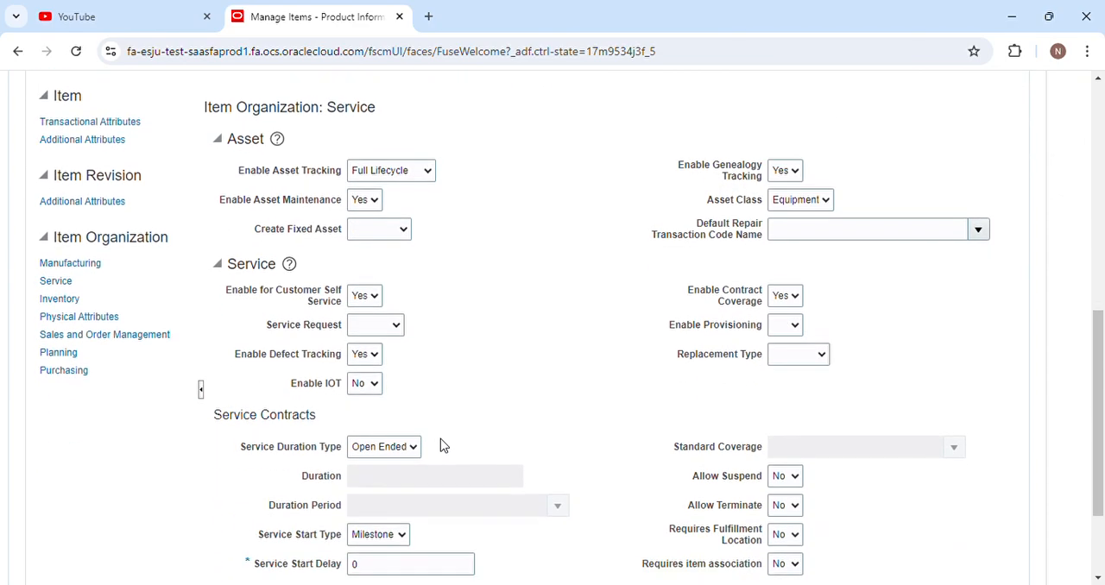
scroll(441, 444, "down", 2)
scroll(446, 444, "up", 3)
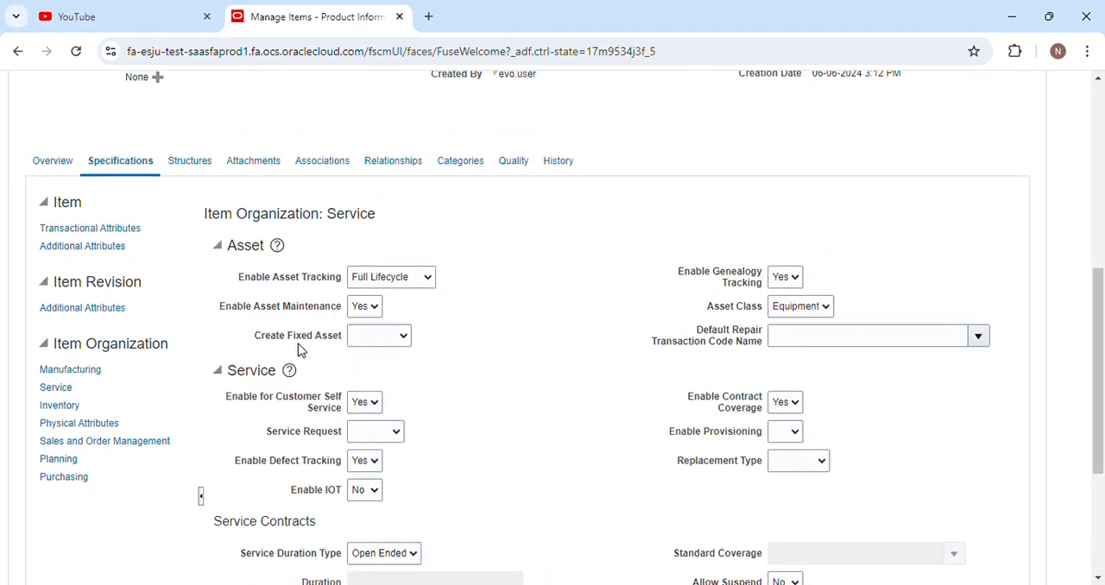
Glance at the Physical Attributes, then examine the Inventory attributes for material control, lot, serial, material policy and locator.
left_click(79, 423)
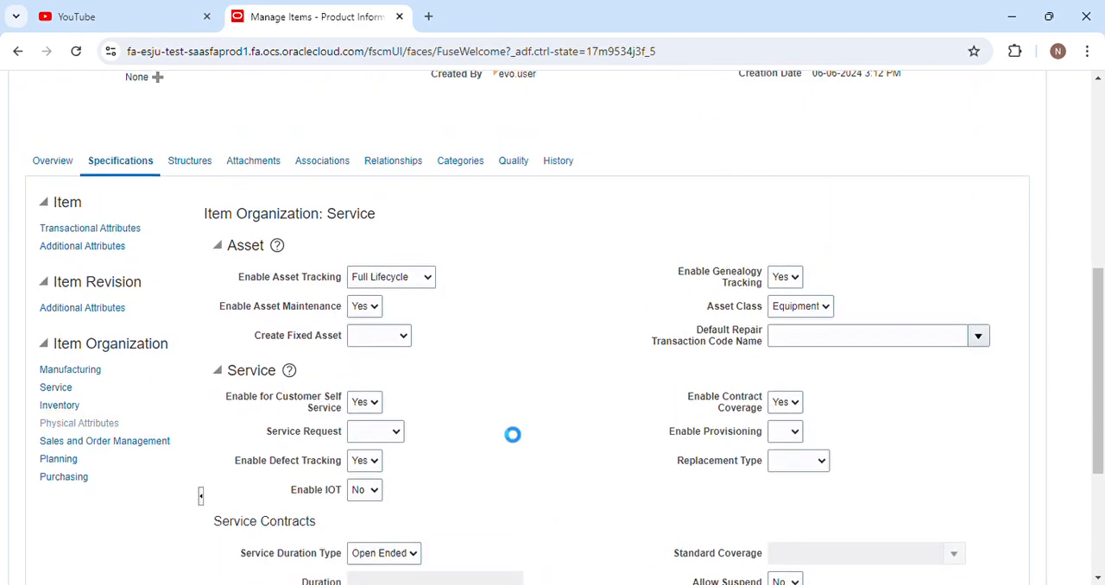
scroll(509, 429, "down", 1)
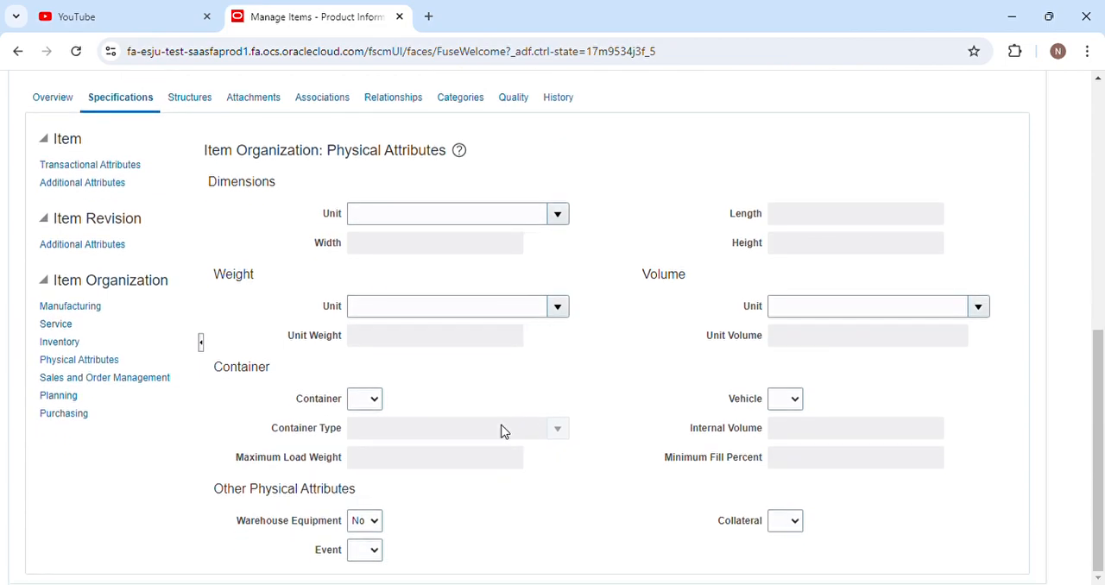
left_click(76, 343)
scroll(384, 459, "down", 4)
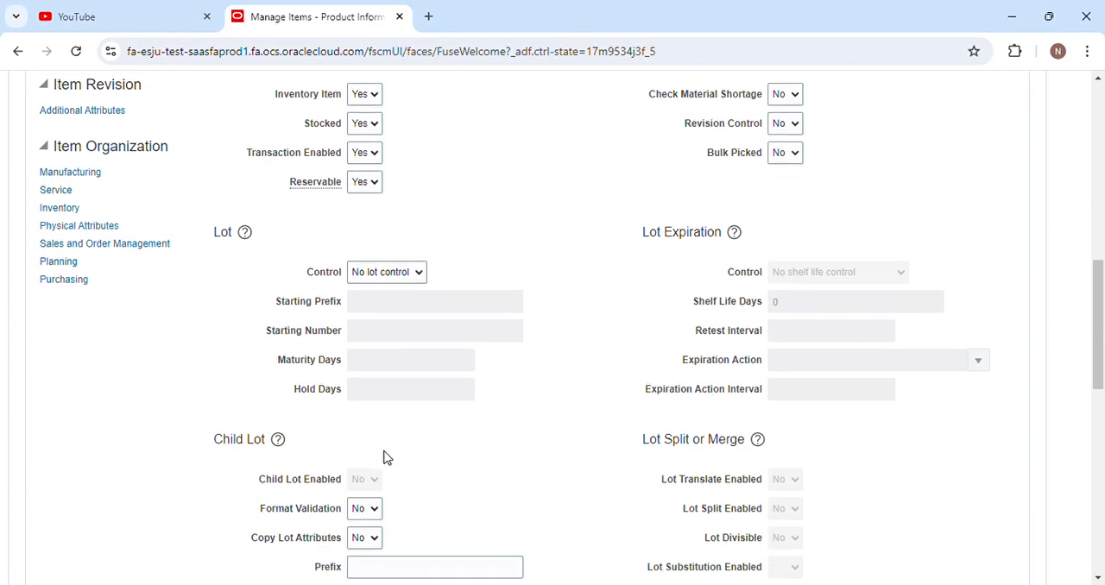
scroll(385, 458, "down", 5)
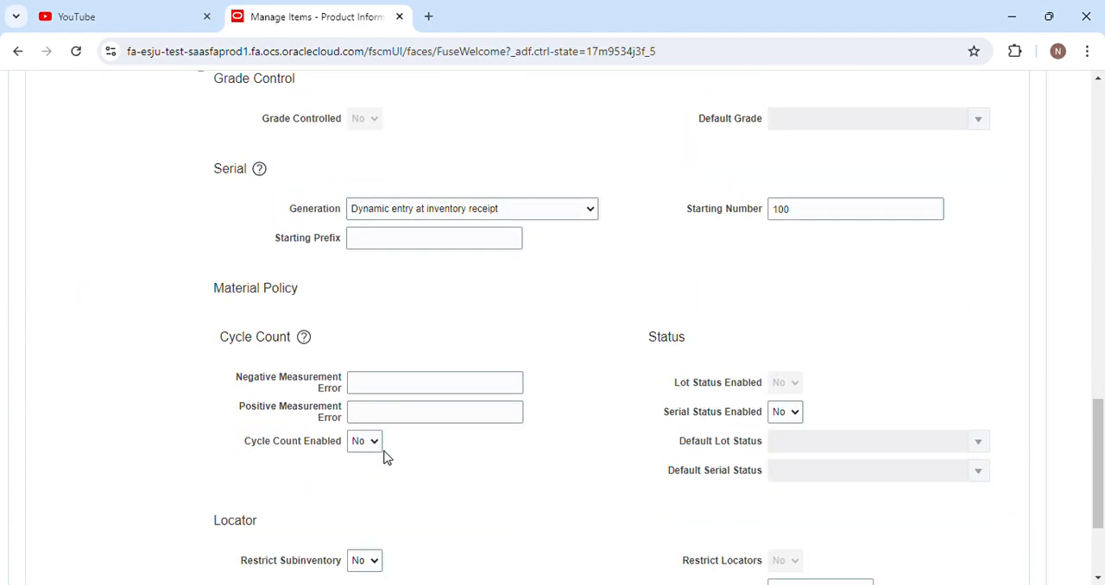
scroll(385, 459, "up", 3)
scroll(399, 390, "up", 8)
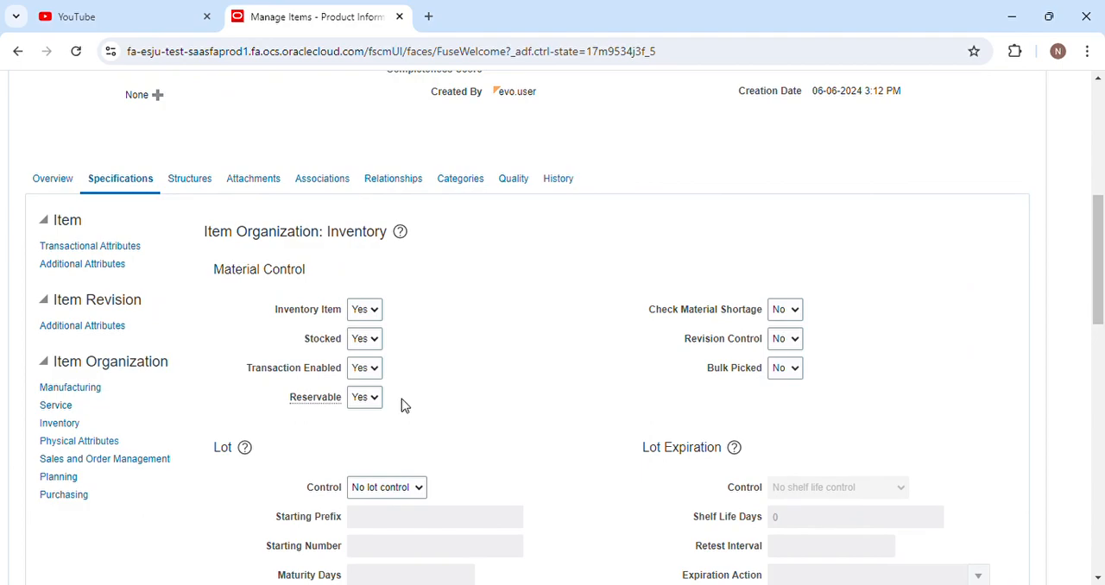
scroll(402, 405, "down", 7)
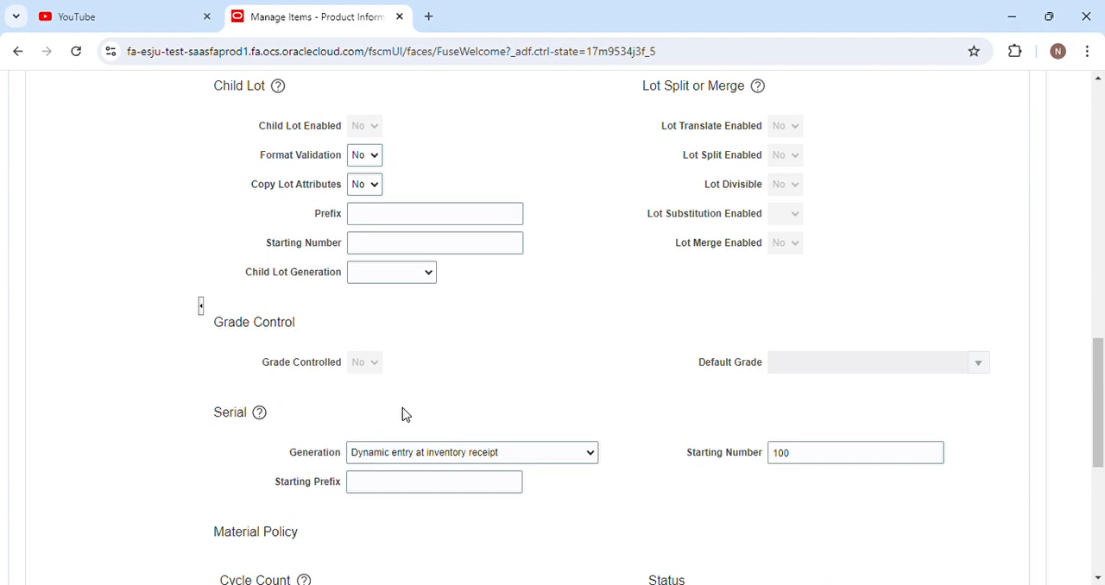
scroll(405, 414, "down", 1)
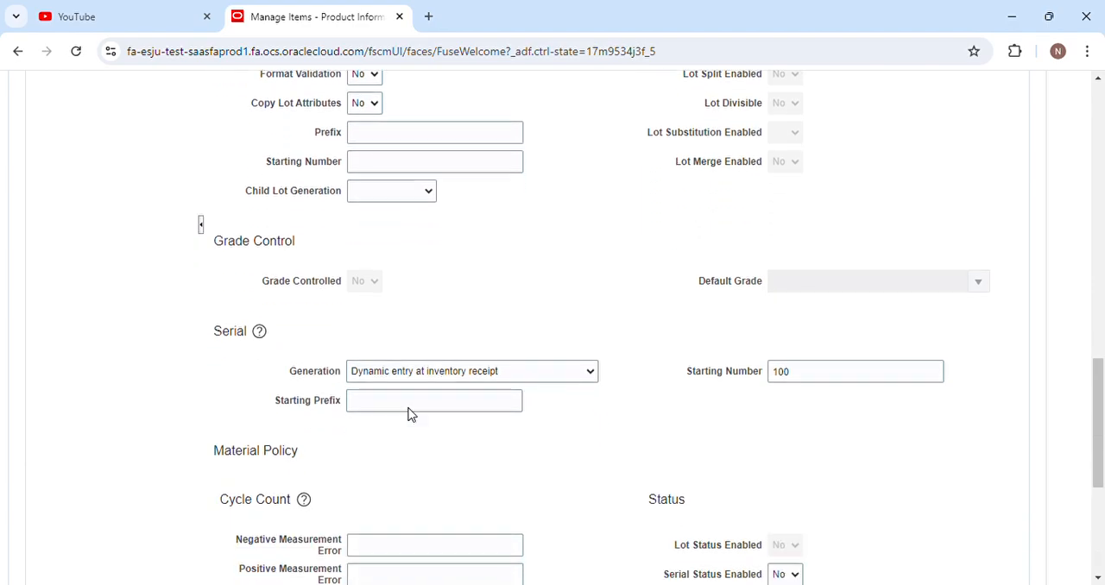
scroll(412, 370, "up", 2)
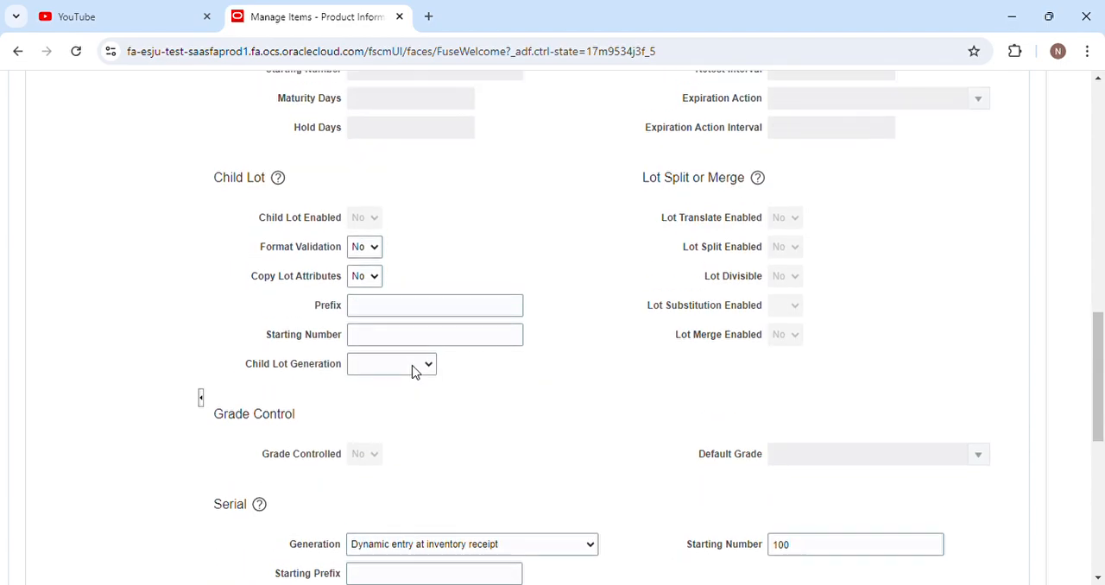
scroll(414, 372, "up", 3)
scroll(416, 445, "down", 3)
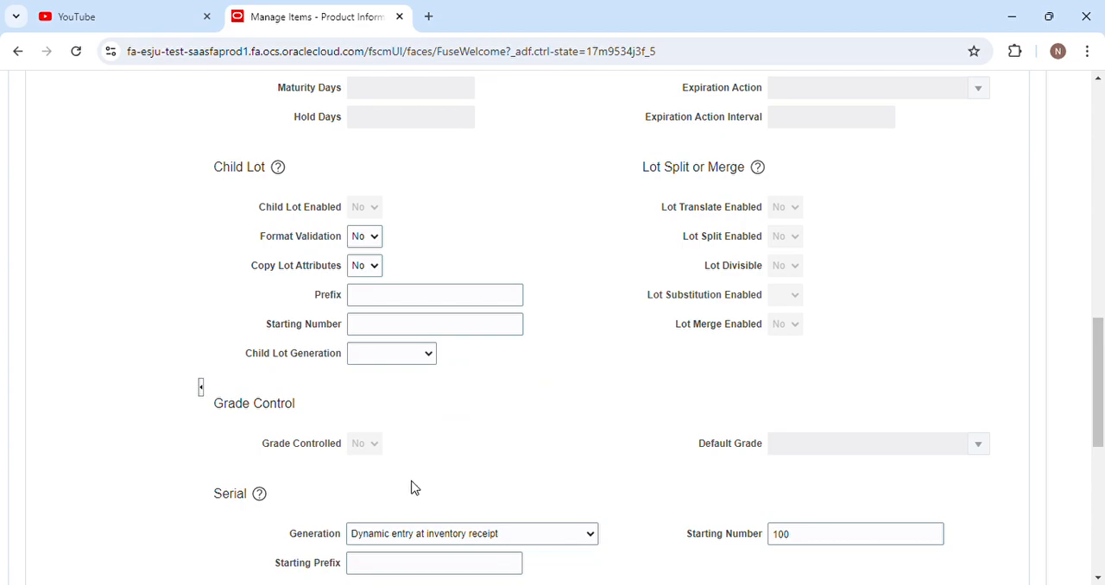
scroll(412, 487, "down", 3)
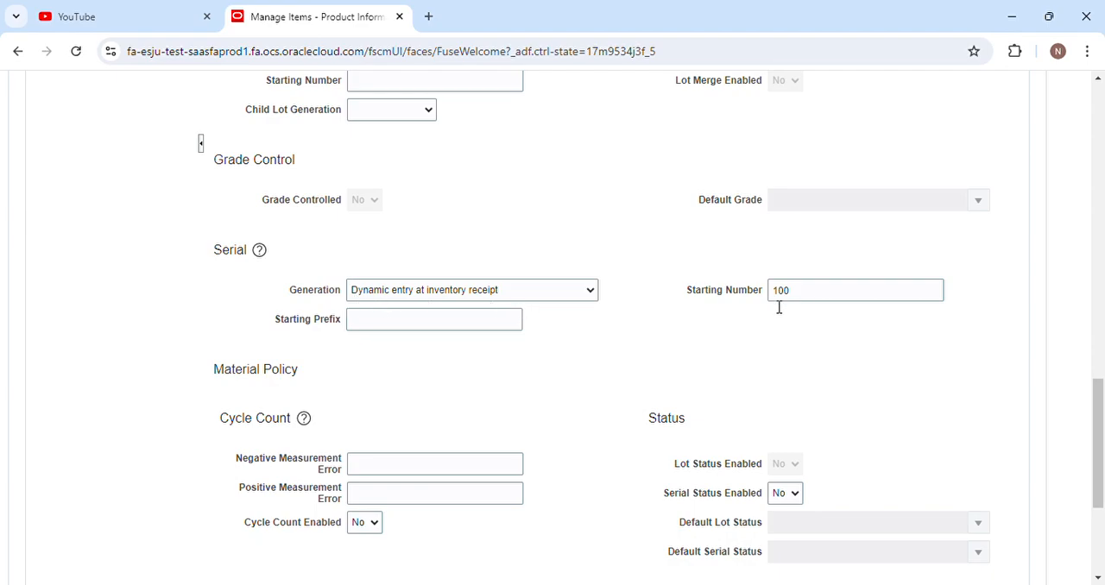
scroll(543, 461, "down", 3)
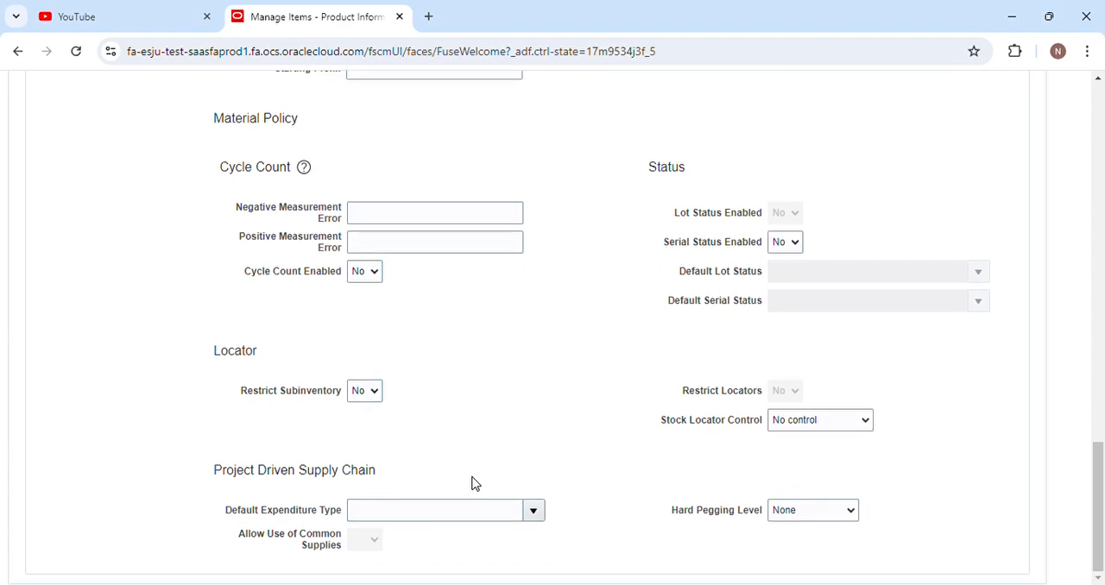
scroll(471, 483, "up", 12)
scroll(471, 484, "down", 2)
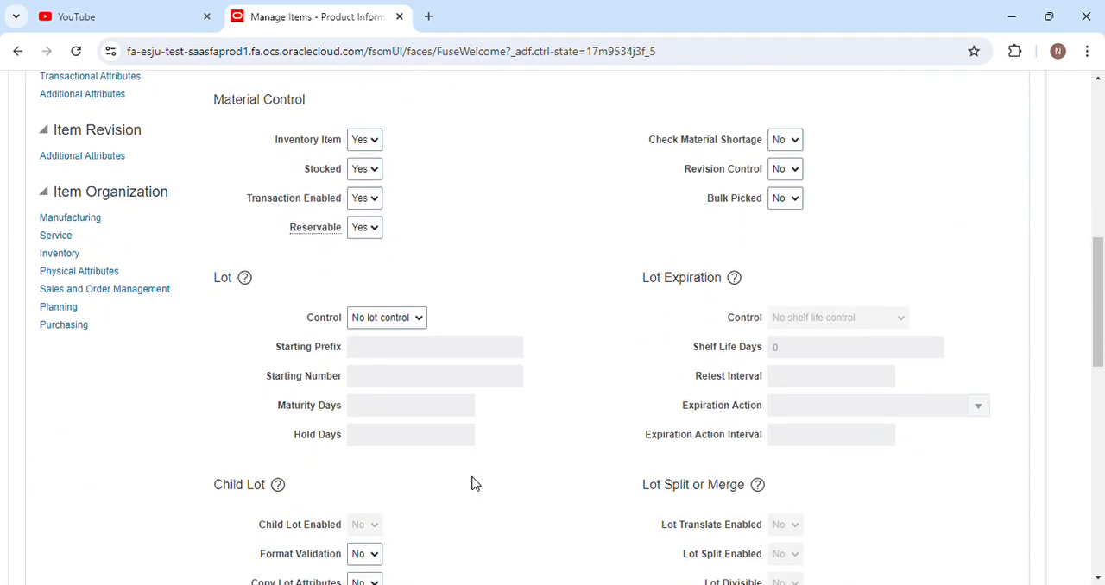
Examine the item's Physical Attributes and its Sales and Order Management attributes.
left_click(97, 272)
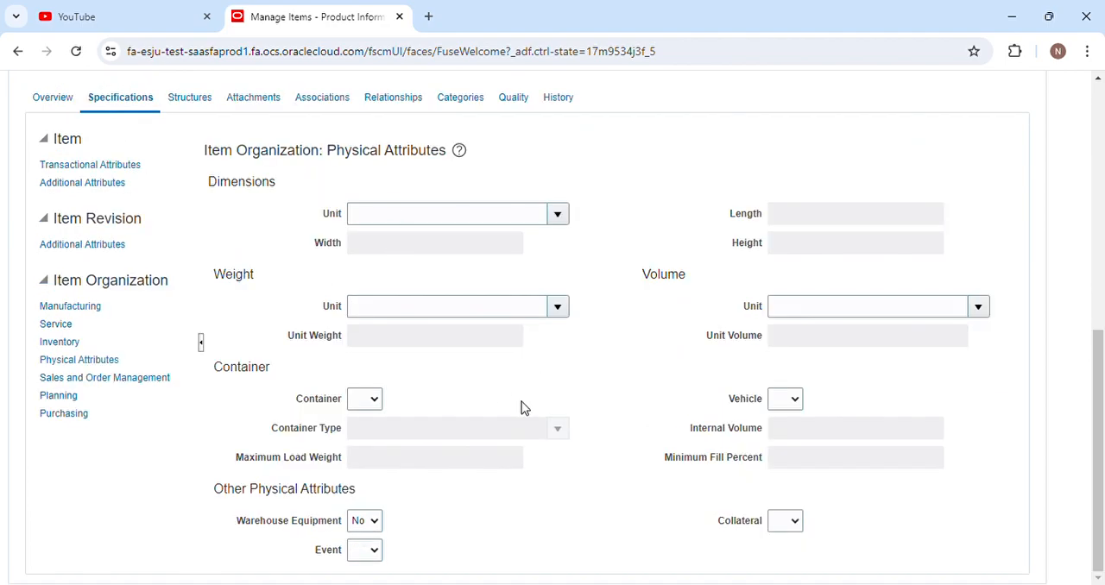
left_click(162, 379)
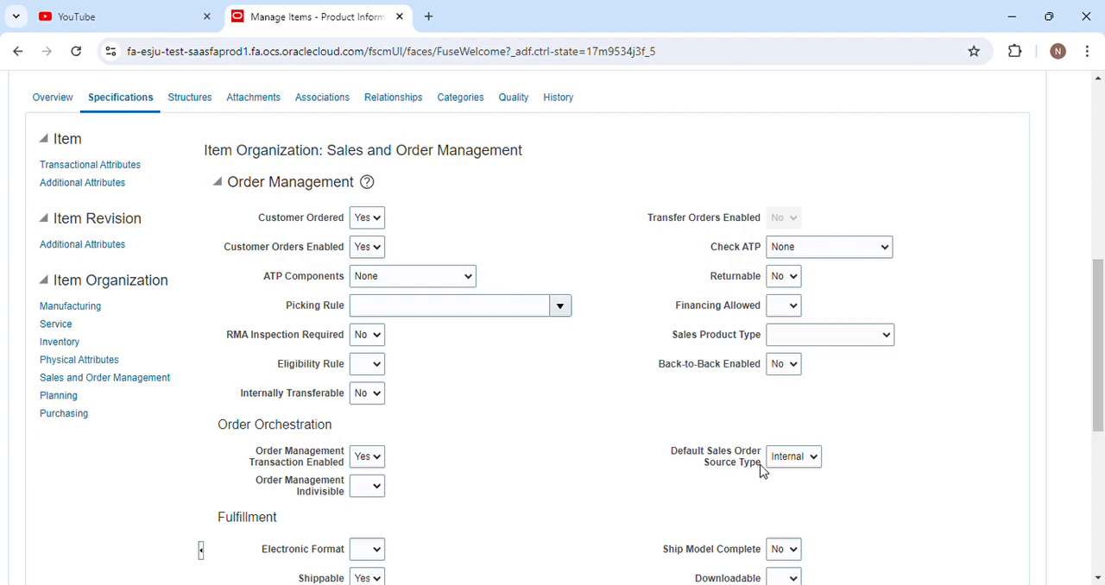
scroll(527, 477, "down", 5)
scroll(527, 476, "up", 5)
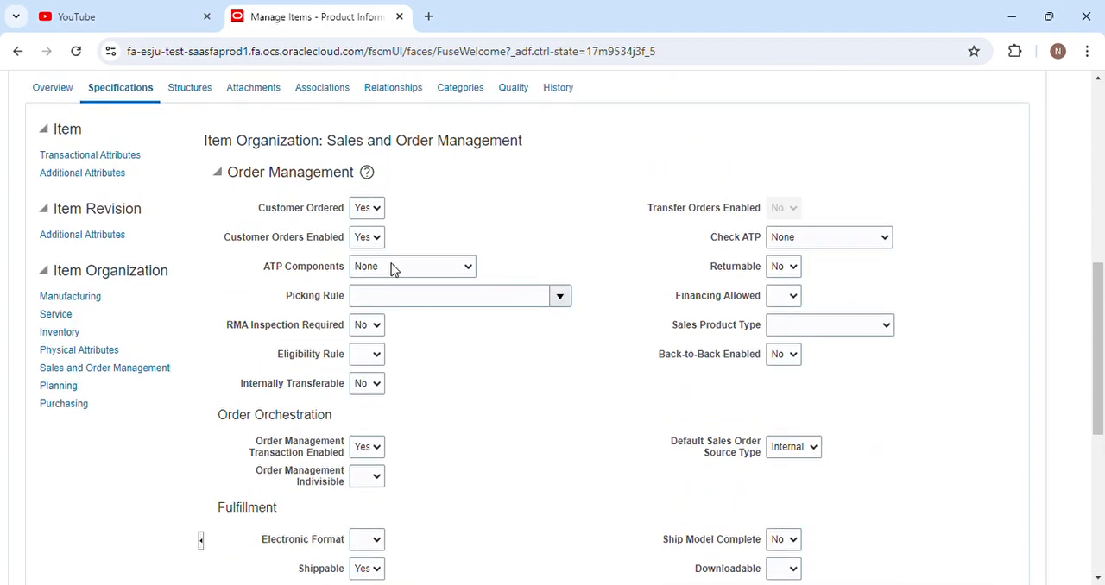
Examine the item's Planning attributes, covering general planning, replenishment point and MPS MRP planning.
left_click(63, 390)
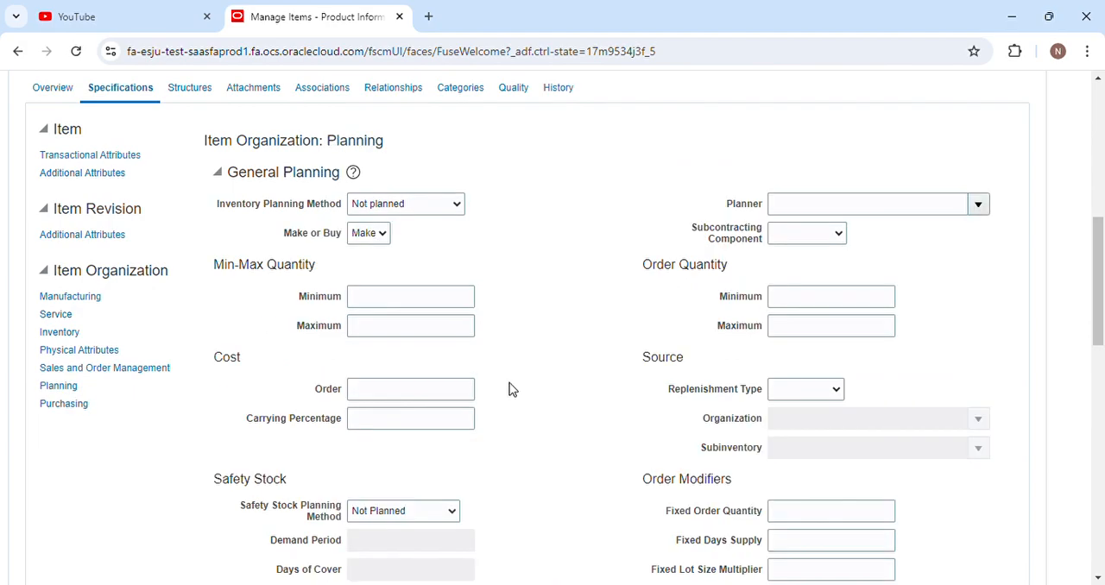
scroll(426, 426, "down", 8)
scroll(427, 426, "down", 2)
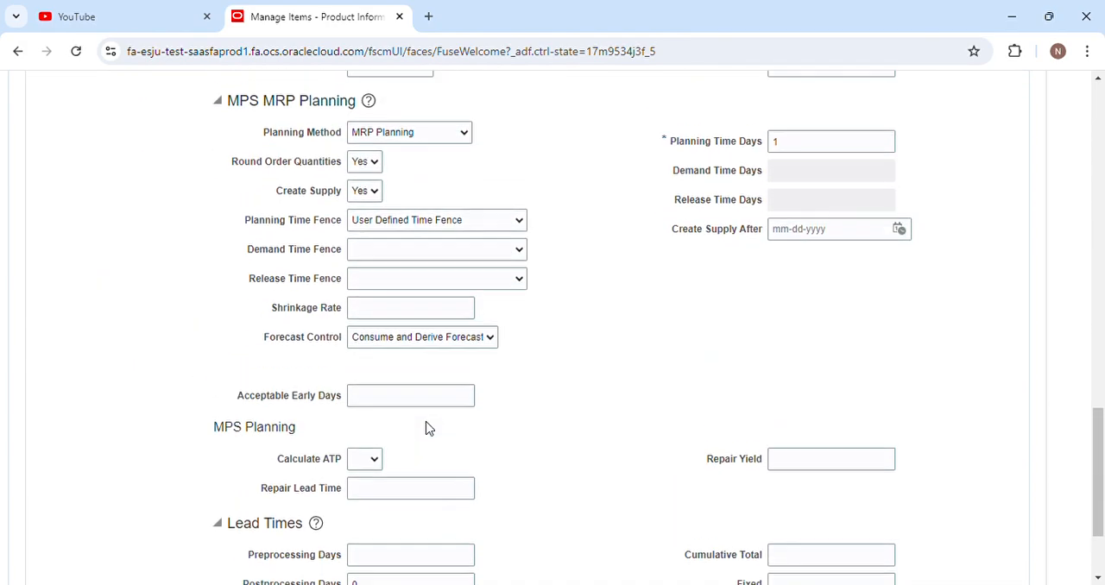
scroll(426, 427, "up", 3)
scroll(426, 402, "up", 2)
scroll(414, 388, "down", 2)
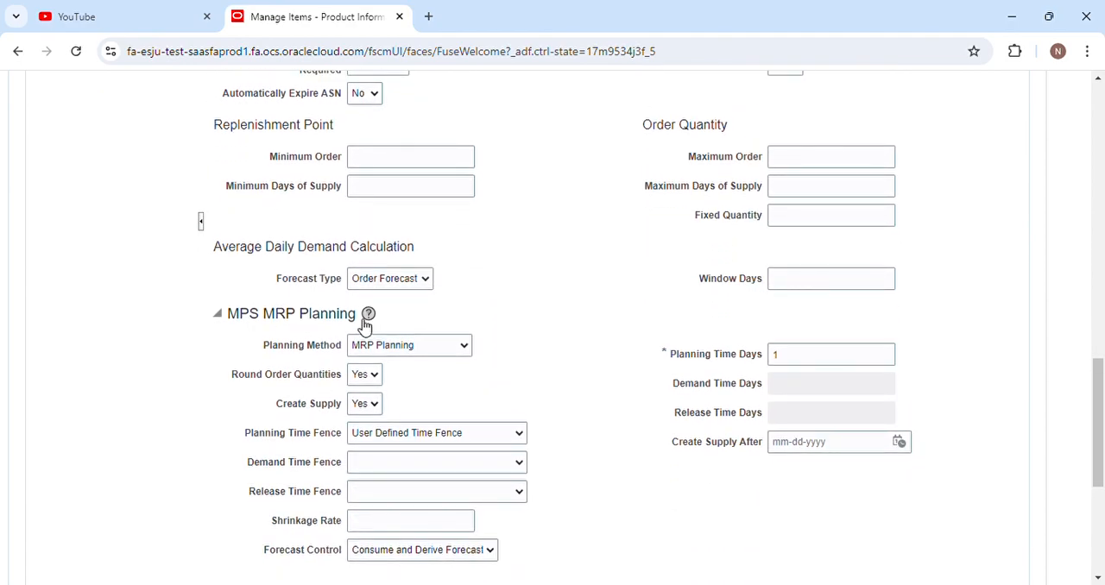
scroll(325, 361, "up", 8)
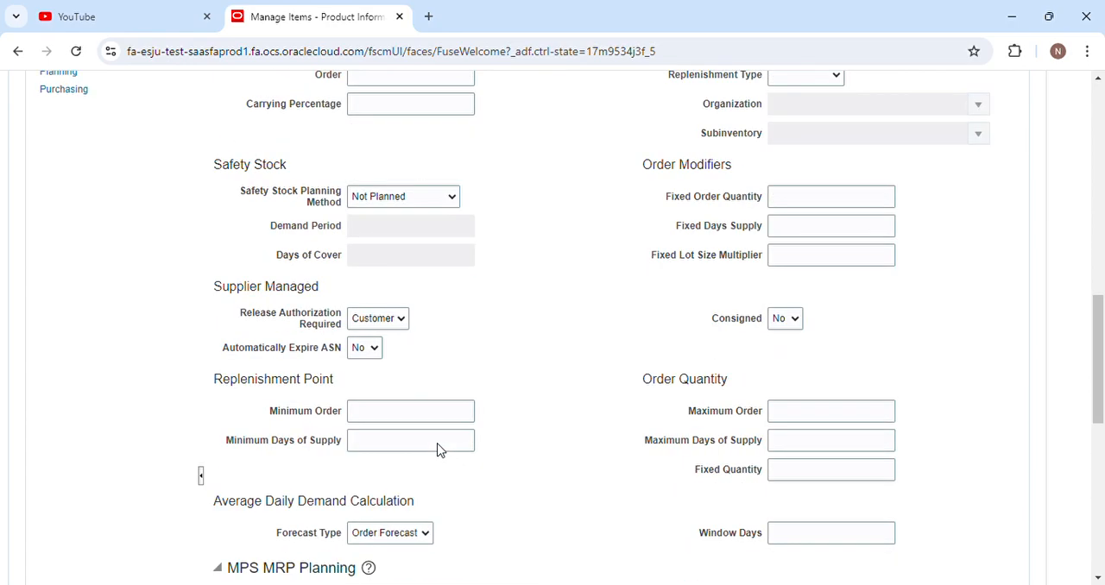
Examine the item's Purchasing attributes, including pricing, invoice matching and receiving.
left_click(87, 407)
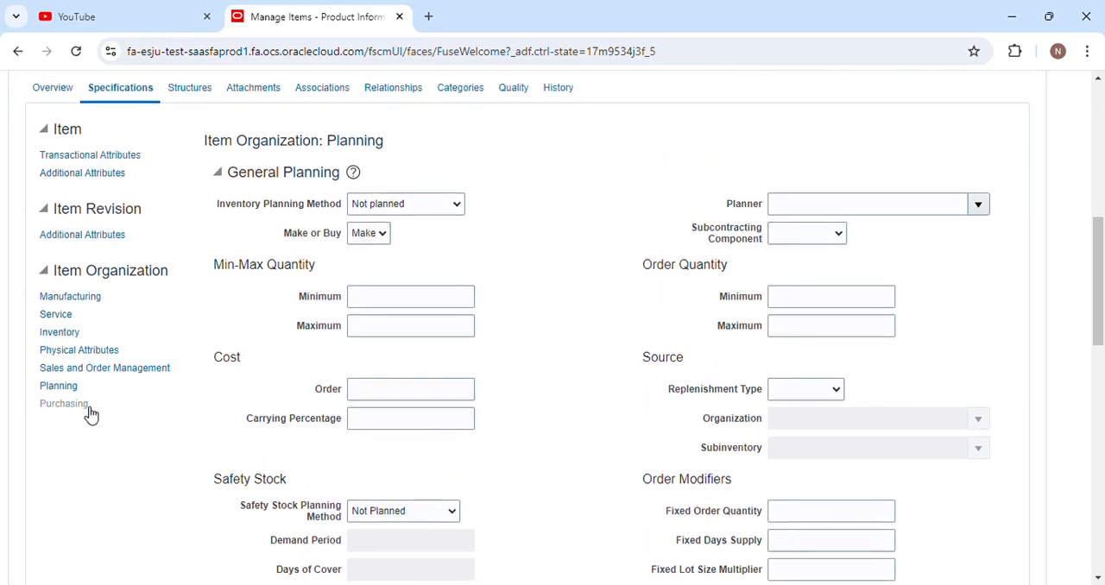
scroll(504, 411, "down", 4)
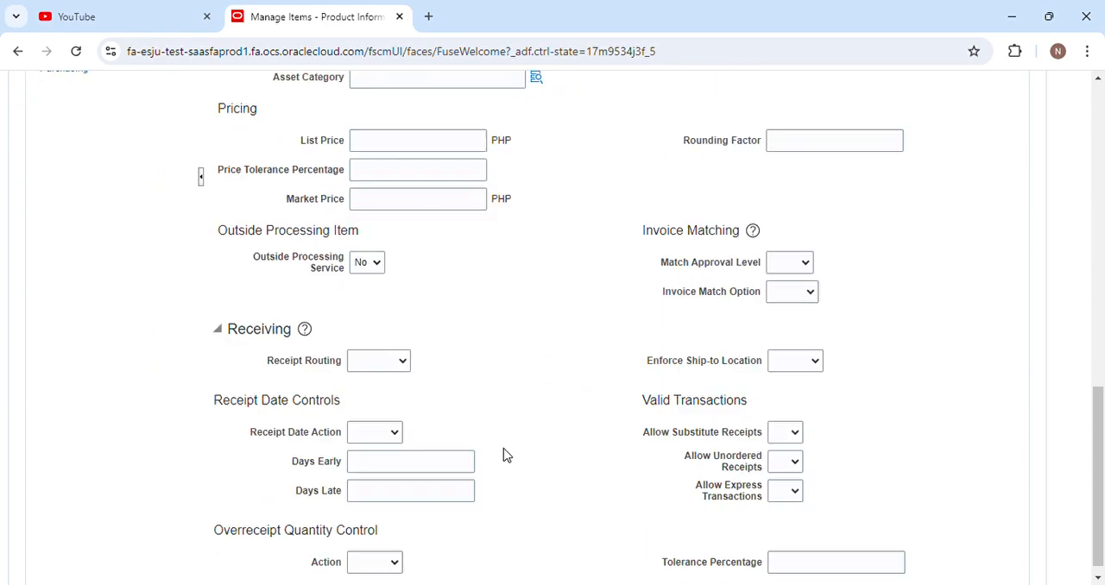
scroll(503, 454, "up", 5)
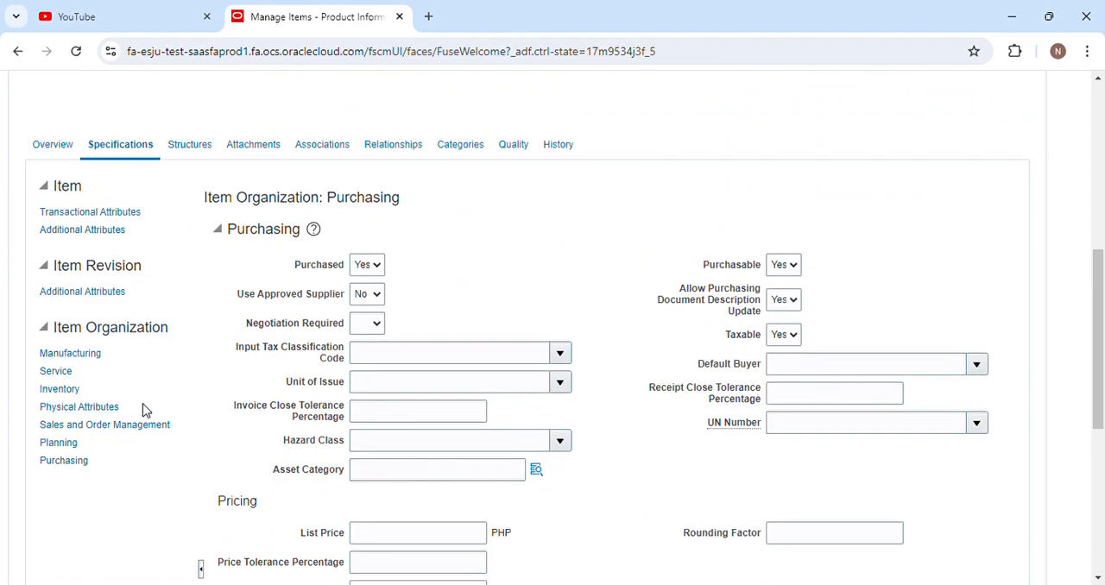
Recheck the item's Service asset attributes and header details, and close the item without saving.
left_click(68, 373)
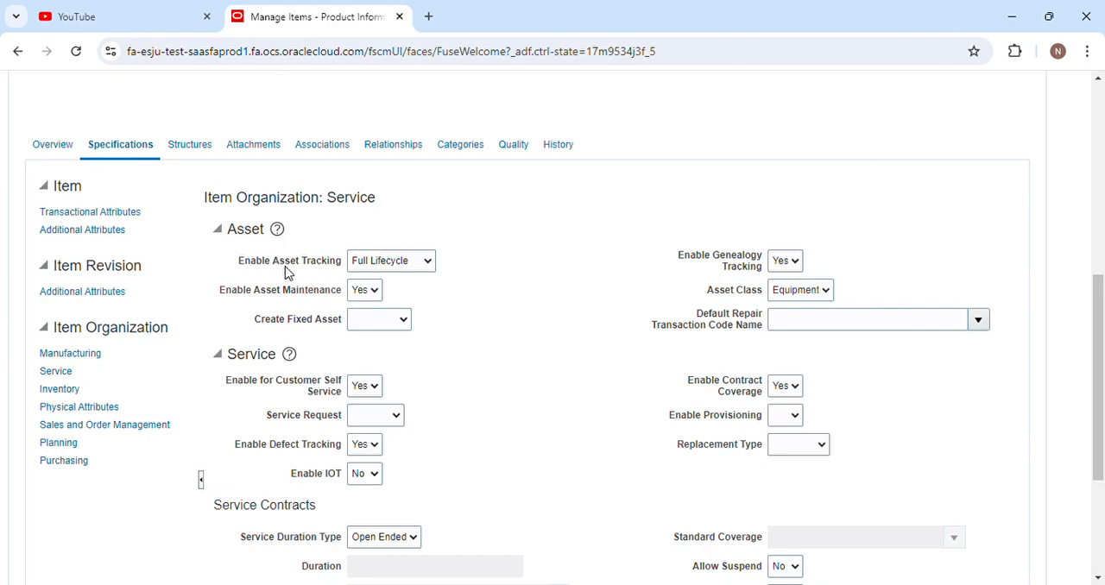
scroll(585, 386, "up", 6)
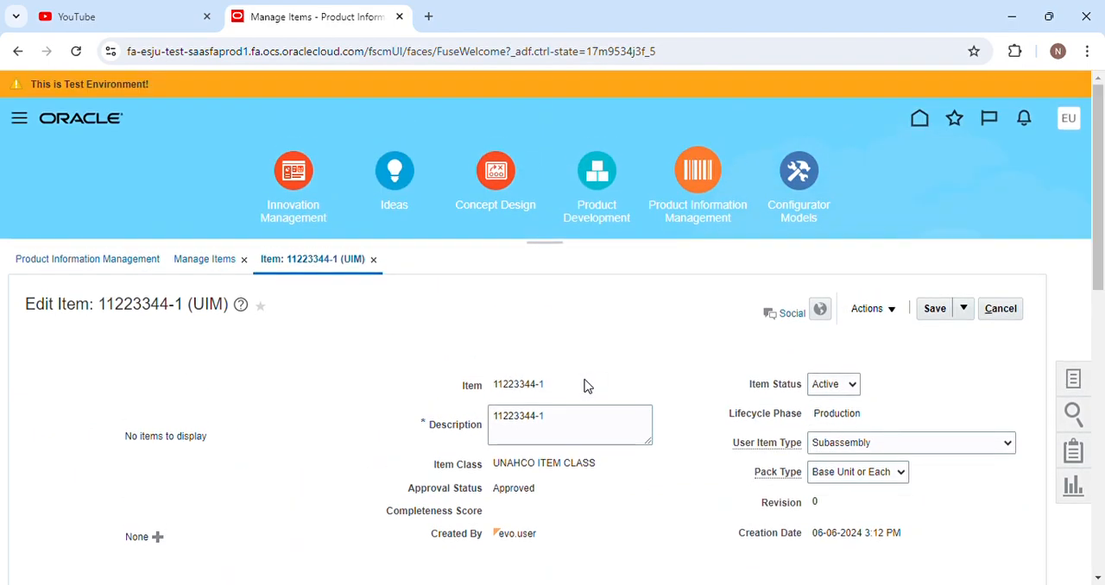
scroll(568, 328, "down", 2)
scroll(567, 353, "up", 2)
left_click(1001, 311)
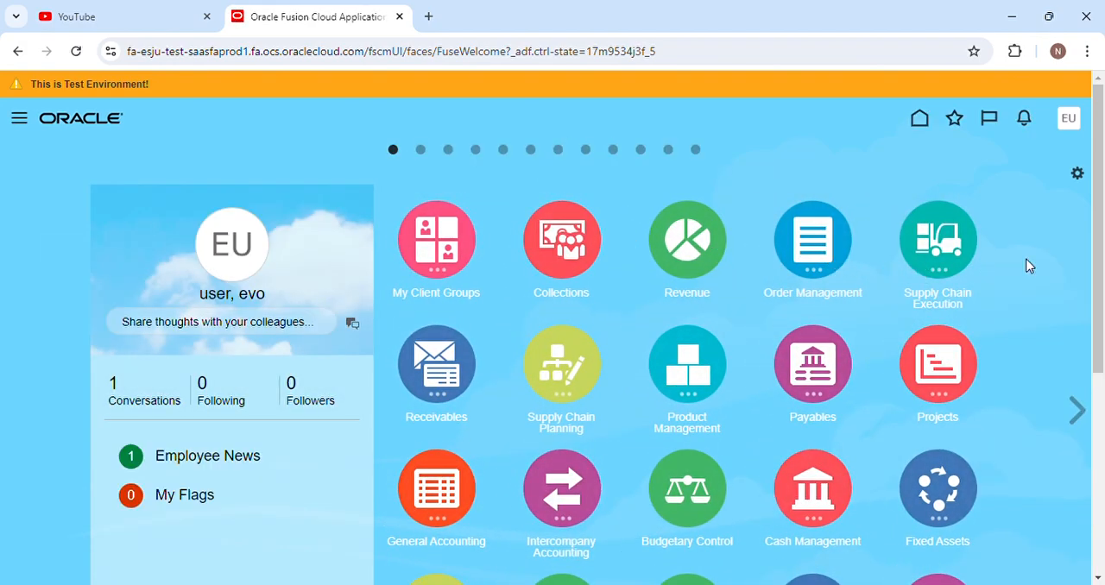
Open Purchase Requisitions under Procurement and start entering a new requisition line.
scroll(1093, 363, "down", 3)
left_click(687, 363)
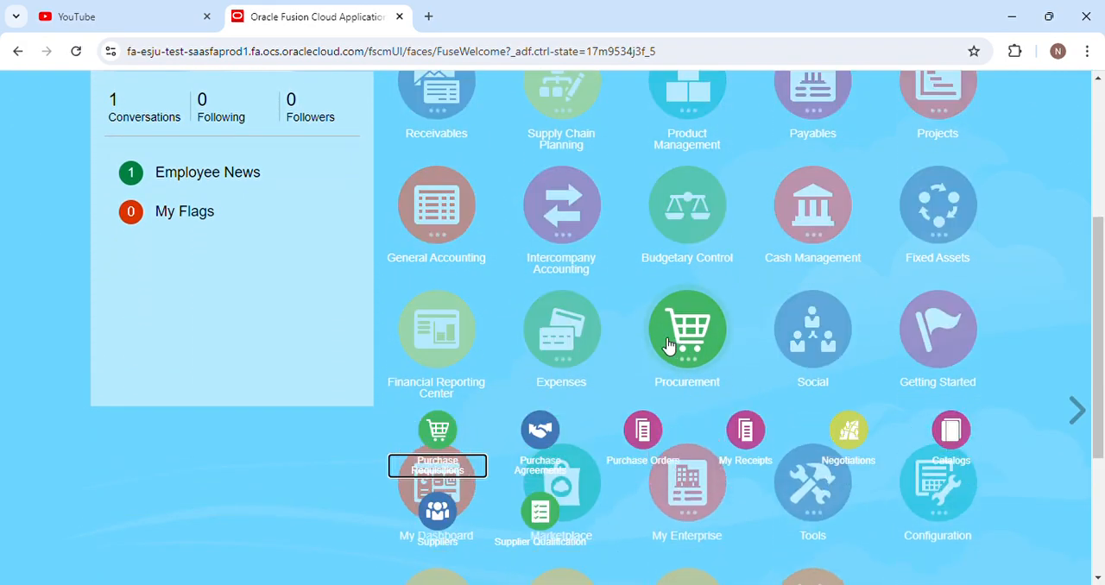
left_click(438, 431)
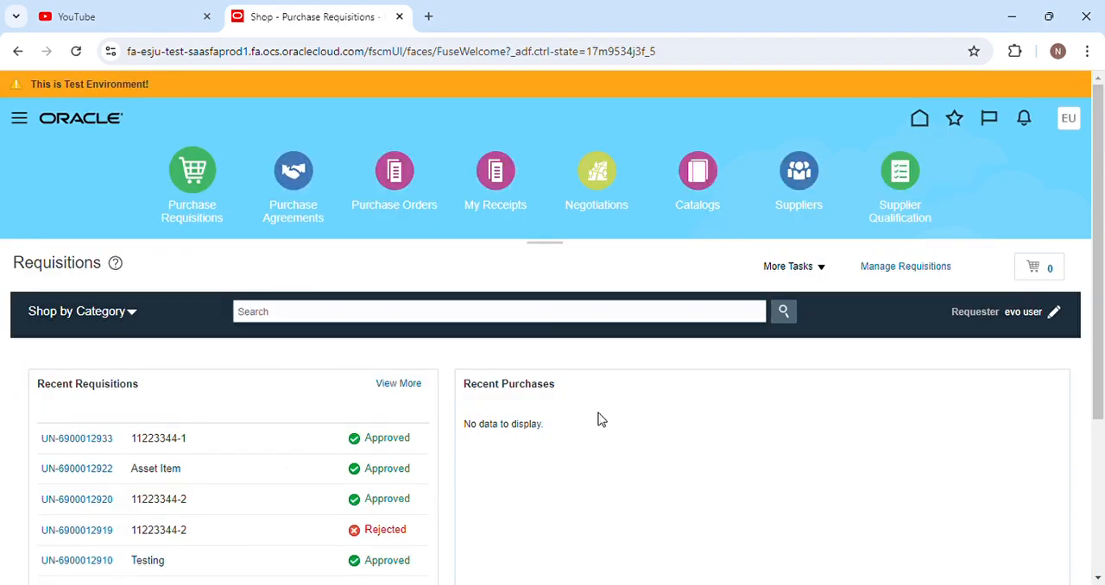
left_click(801, 269)
left_click(801, 295)
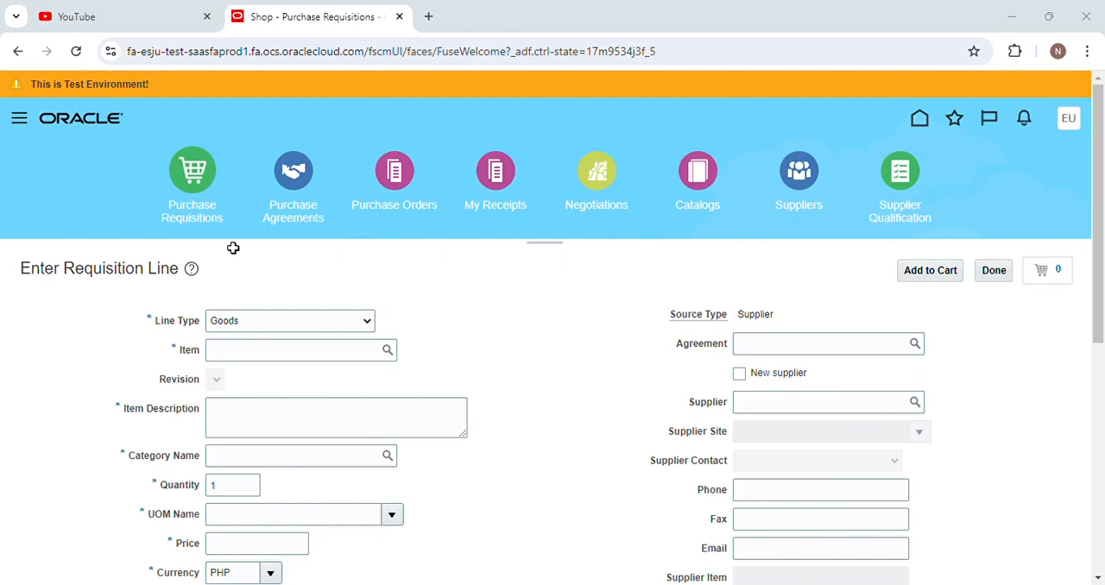
Search for item 11223344-1 and select it as the requisition line's item.
left_click(1001, 12)
left_click(388, 350)
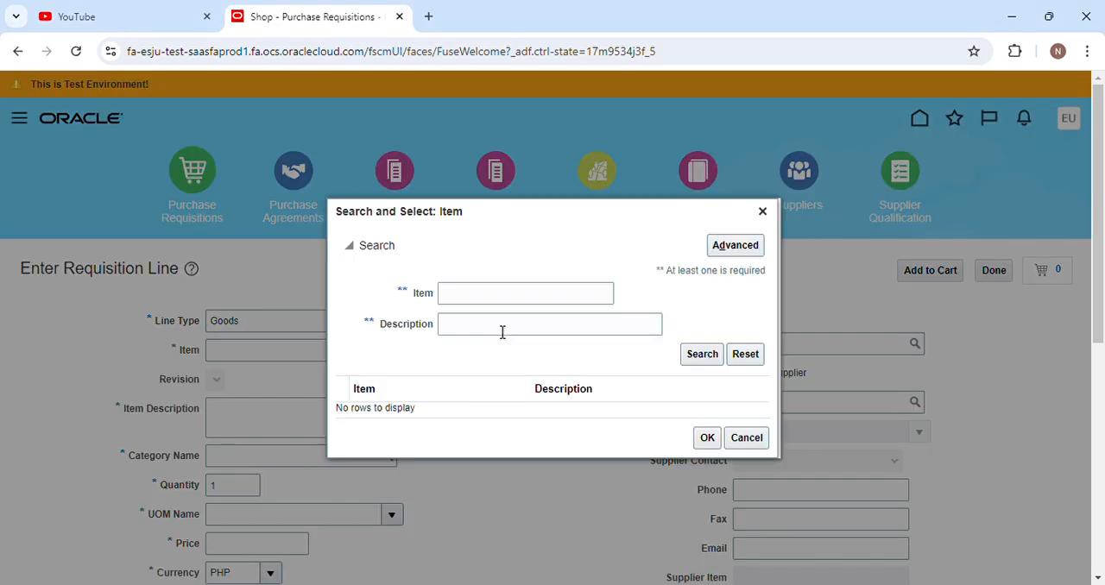
left_click(476, 300)
type("11223344-1")
key("Return")
left_click(455, 406)
left_click(703, 444)
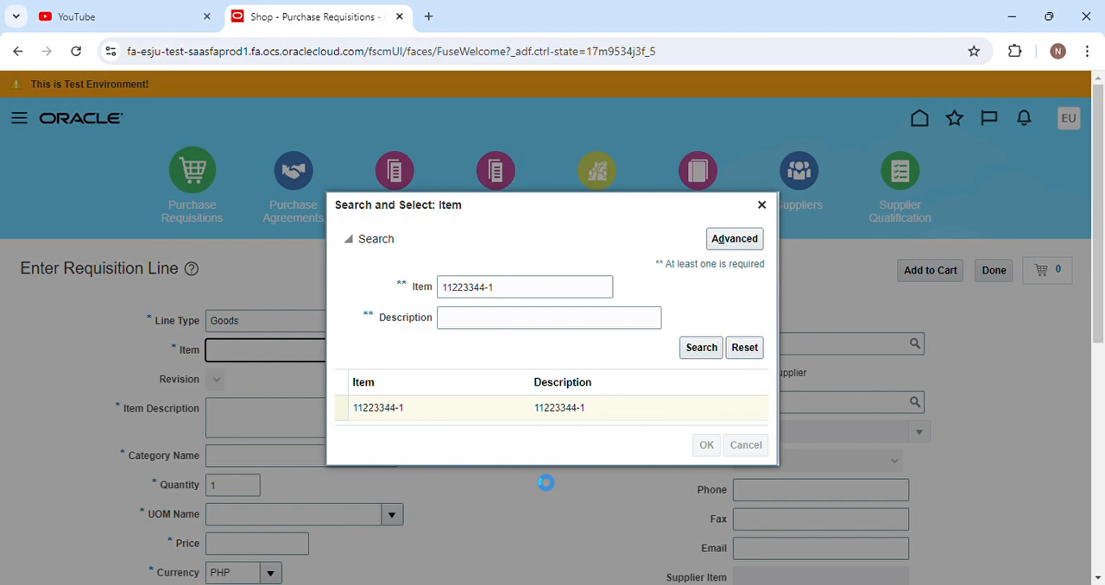
Set the line's delivery destination type to Inventory and its subinventory to U1-DAMAGED.
scroll(486, 429, "down", 2)
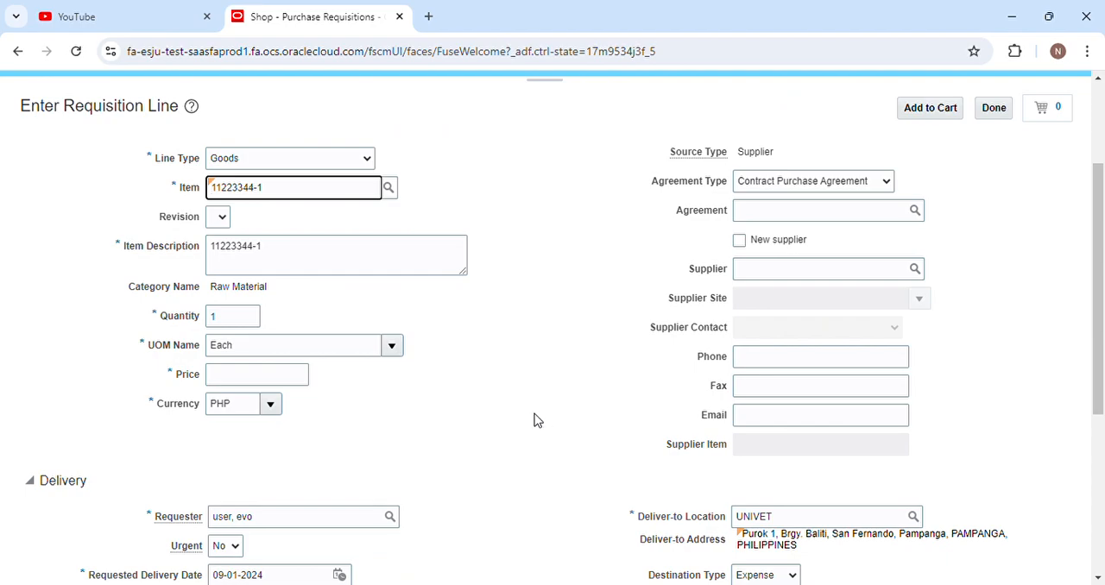
scroll(535, 422, "down", 2)
left_click(762, 419)
left_click(760, 442)
scroll(506, 431, "down", 2)
scroll(507, 431, "up", 6)
scroll(820, 311, "down", 5)
left_click(913, 269)
left_click(779, 210)
scroll(656, 281, "up", 8)
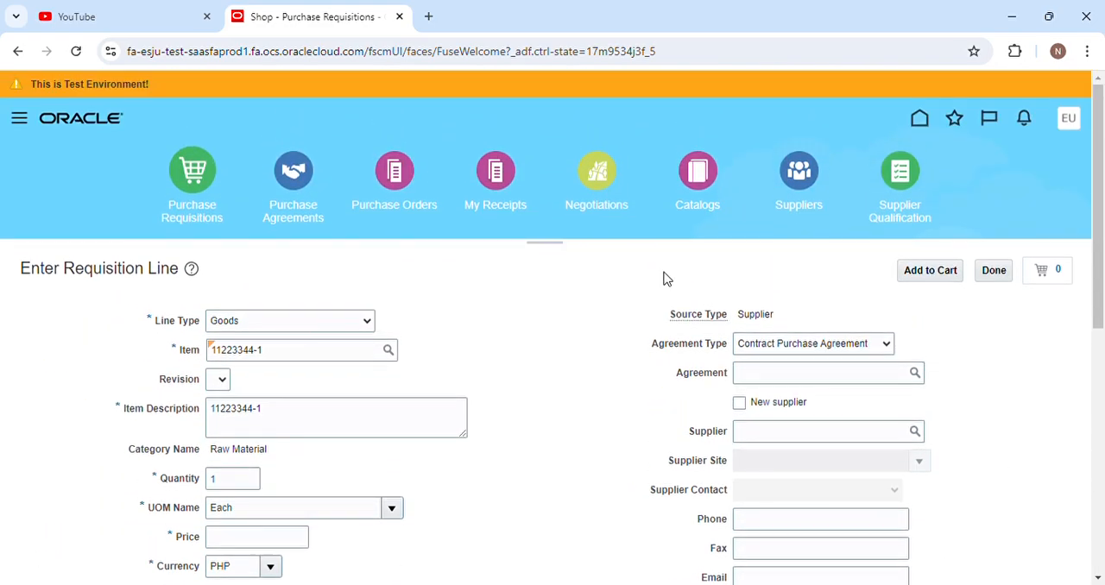
Try to add the line to the cart, and set its required price to 10 PHP.
left_click(934, 273)
left_click(623, 256)
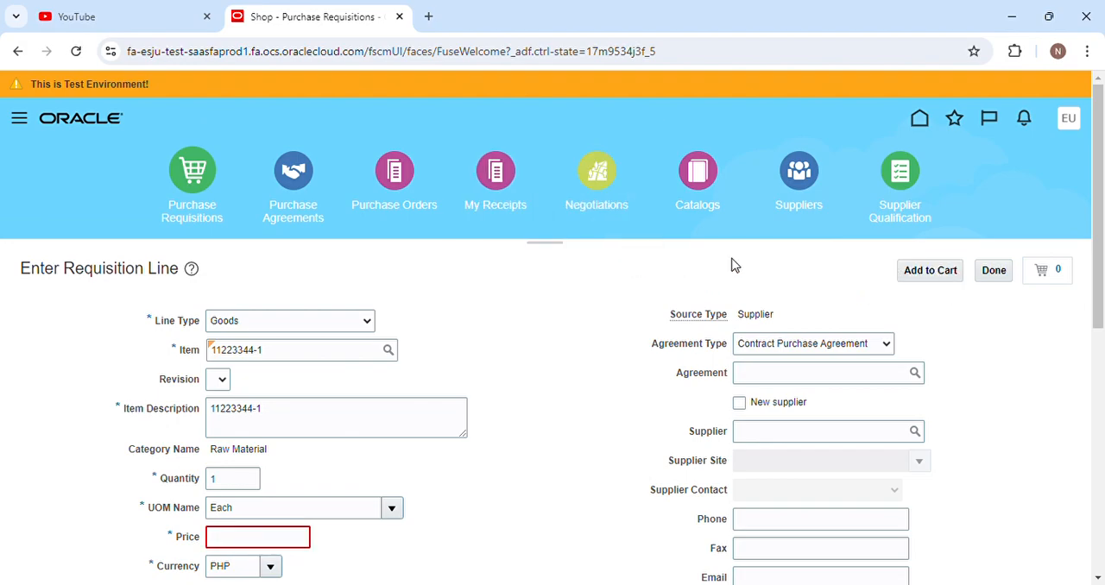
left_click(293, 537)
type("10")
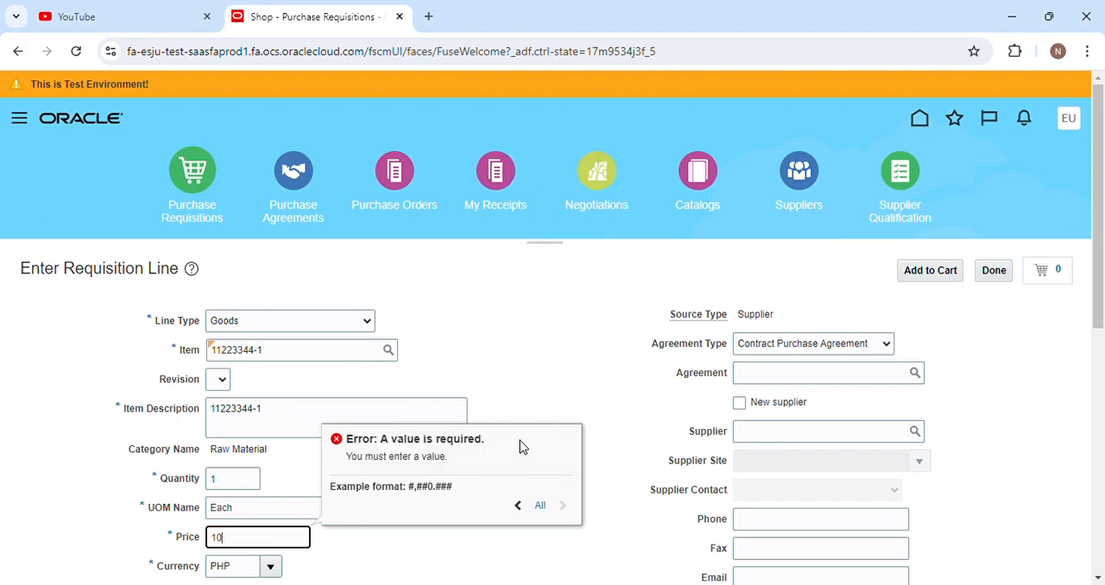
left_click(534, 383)
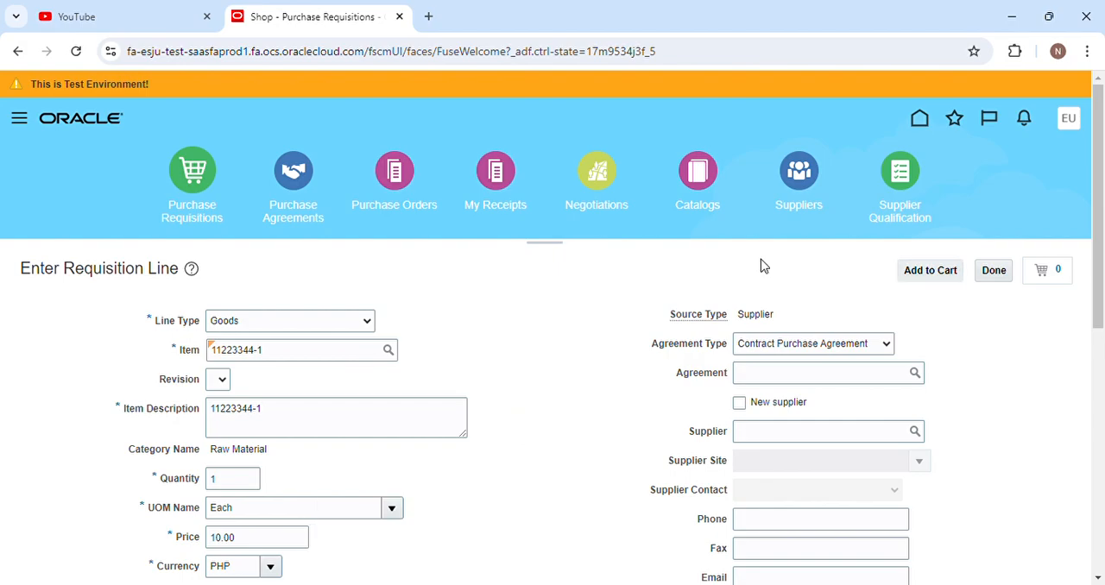
Check the line's delivery and billing details, add the line to the cart and open the cart's requisition for review.
scroll(540, 424, "down", 6)
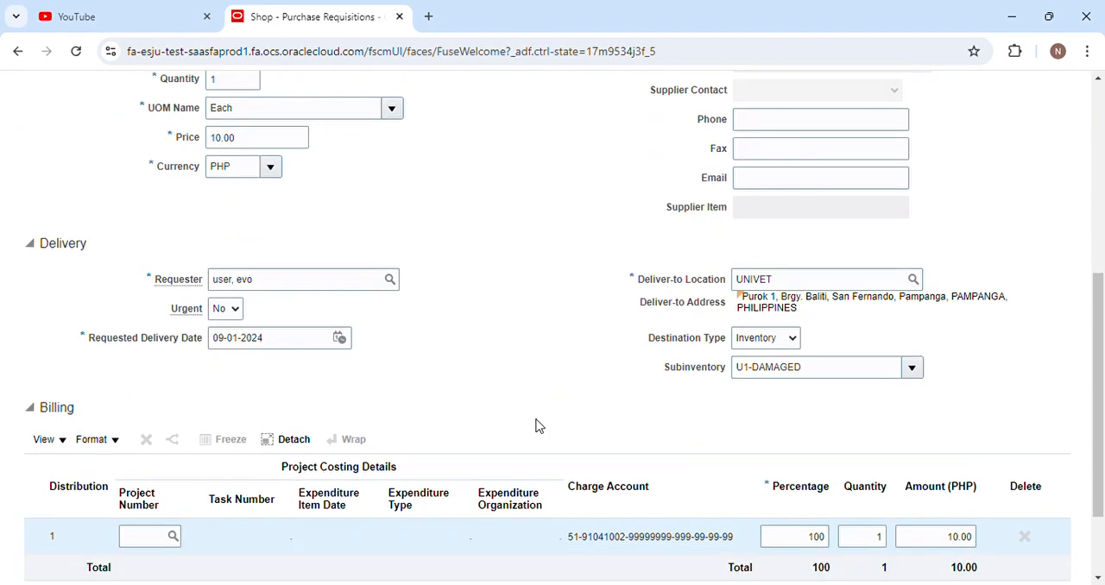
scroll(538, 424, "up", 6)
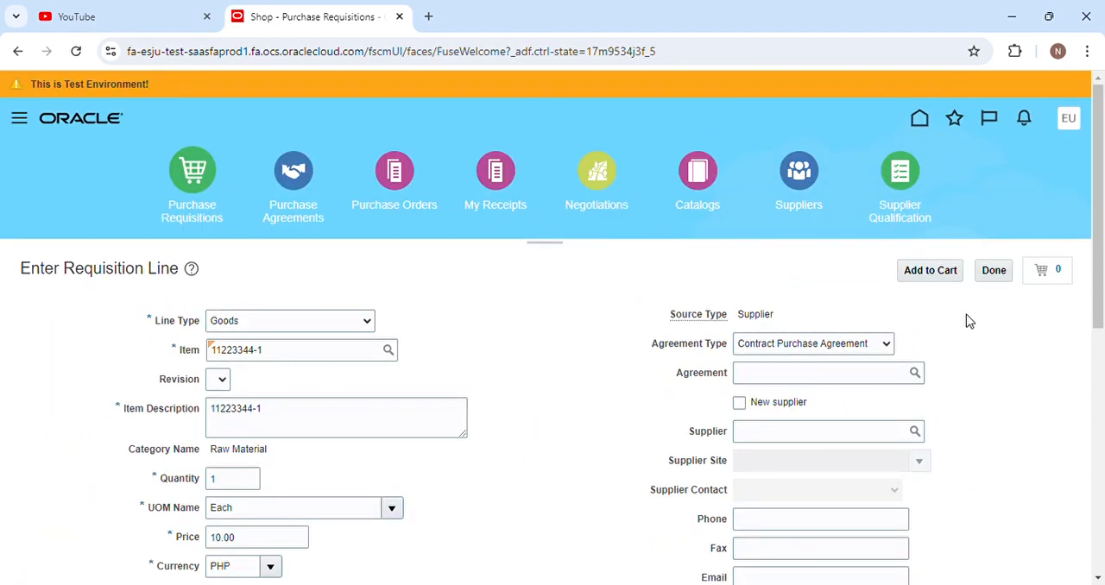
left_click(937, 270)
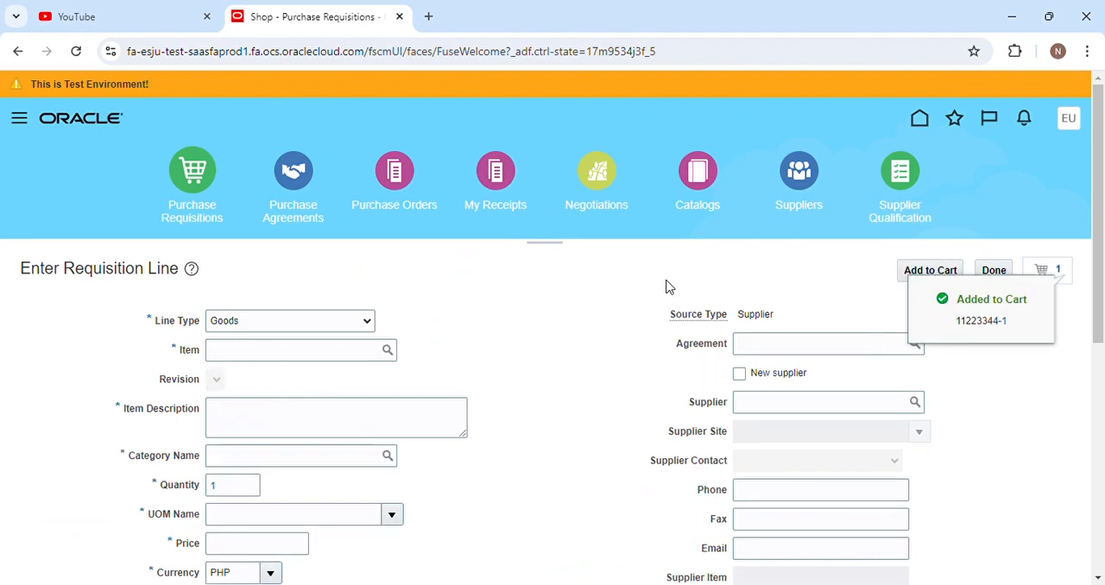
left_click(1051, 275)
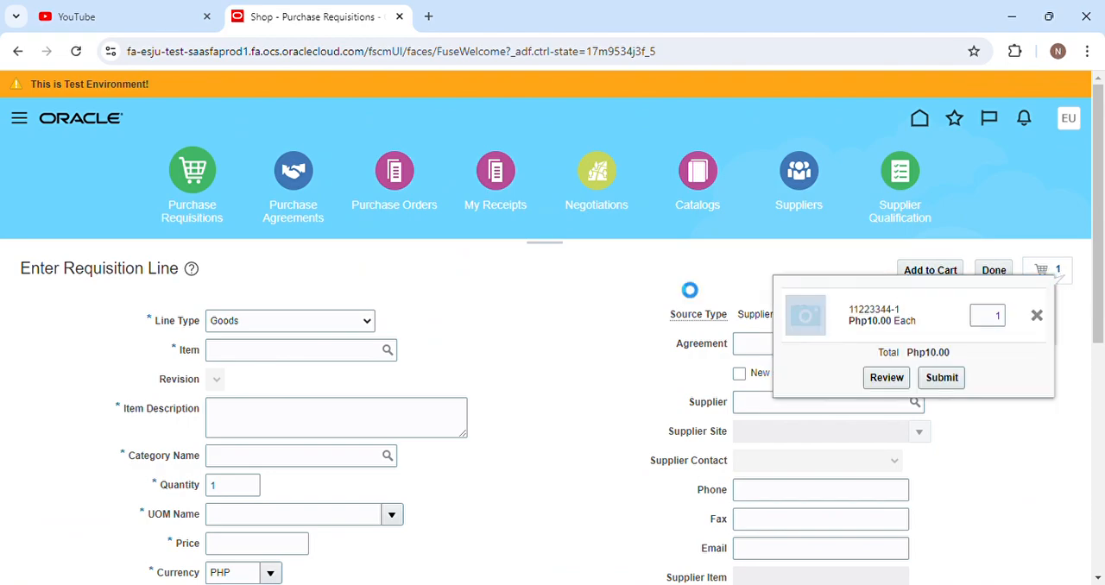
left_click(889, 377)
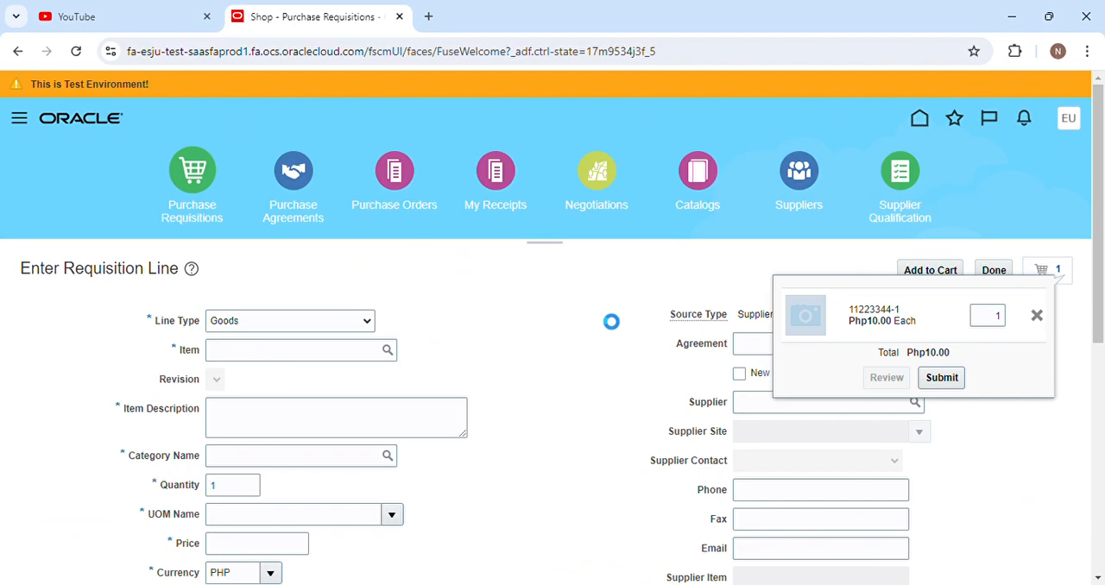
Set the requisition's Purchase Type to OPEX and its Type Of Purchase to LOCAL.
left_click(222, 379)
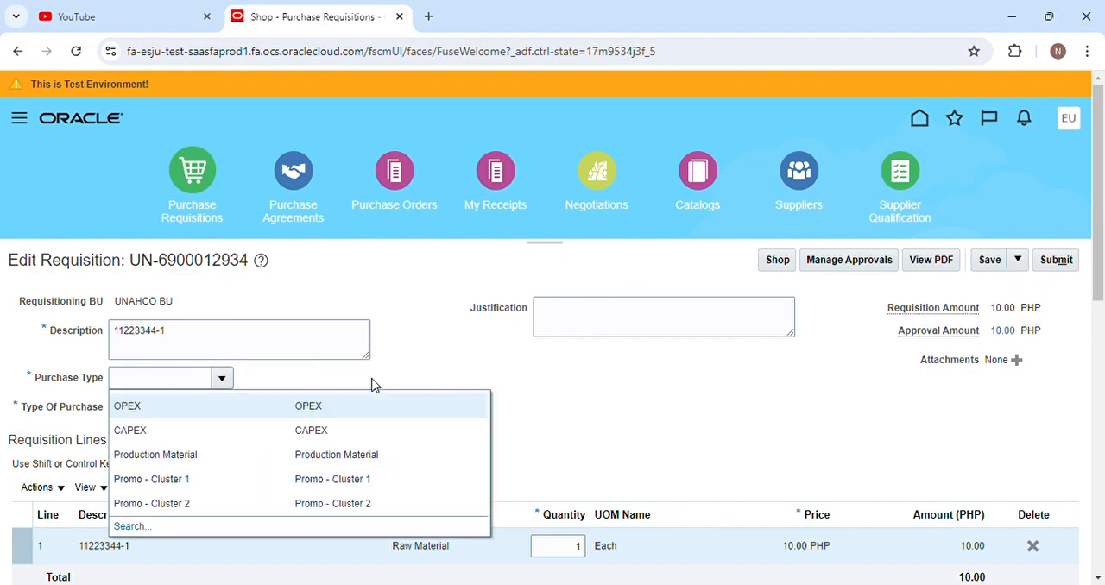
left_click(222, 429)
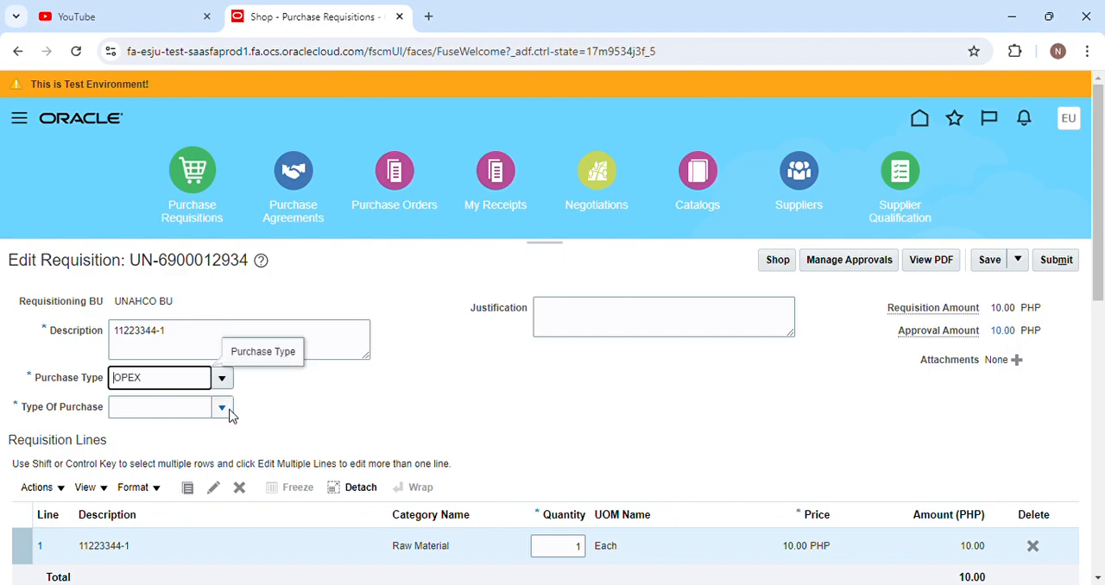
left_click(222, 407)
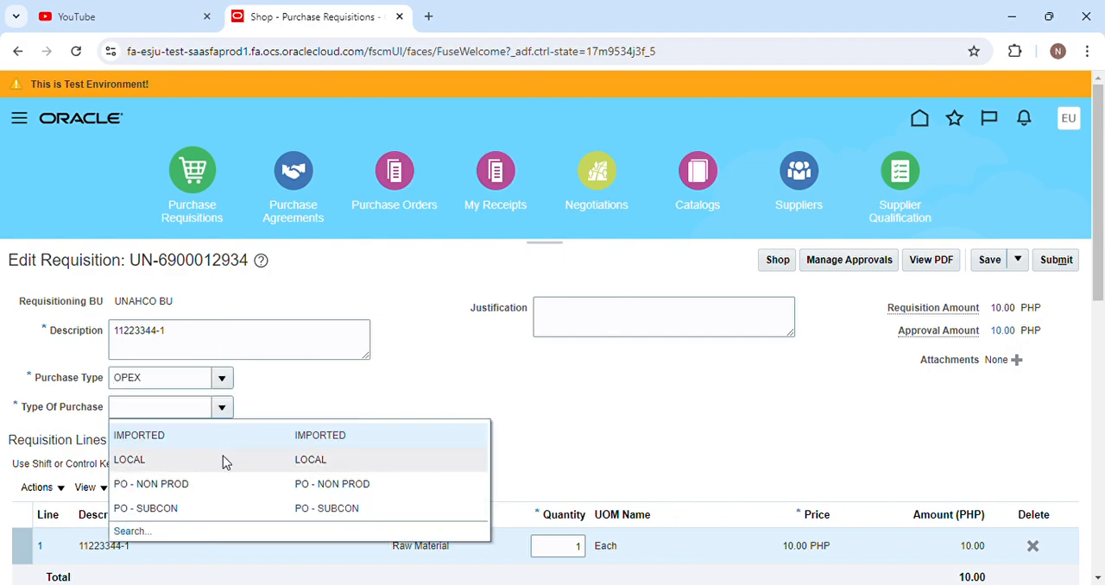
left_click(229, 461)
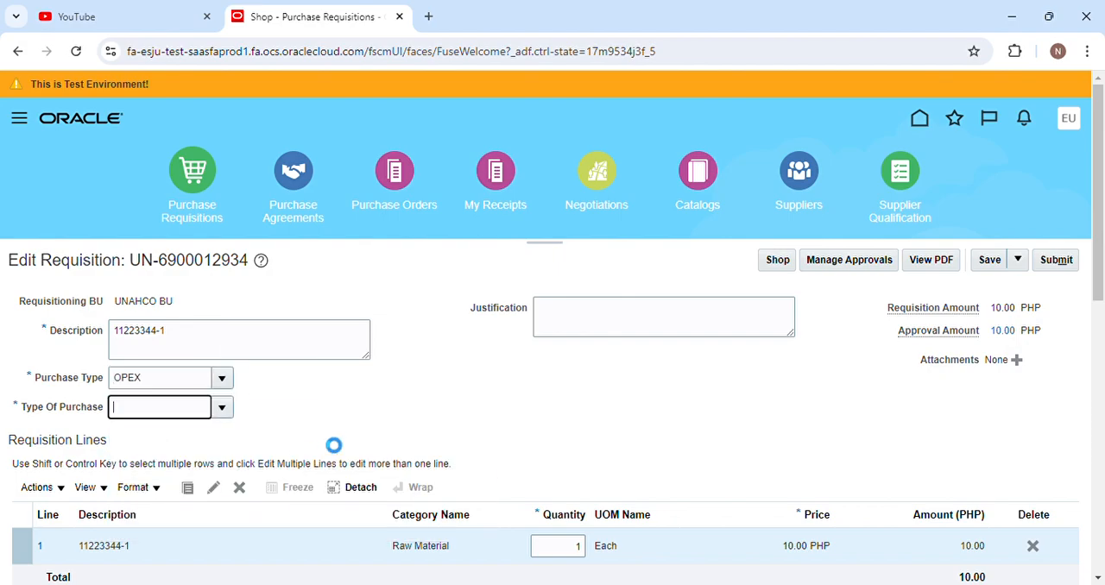
Check the requisition's line, delivery and billing details, and save and submit the requisition.
scroll(508, 429, "down", 4)
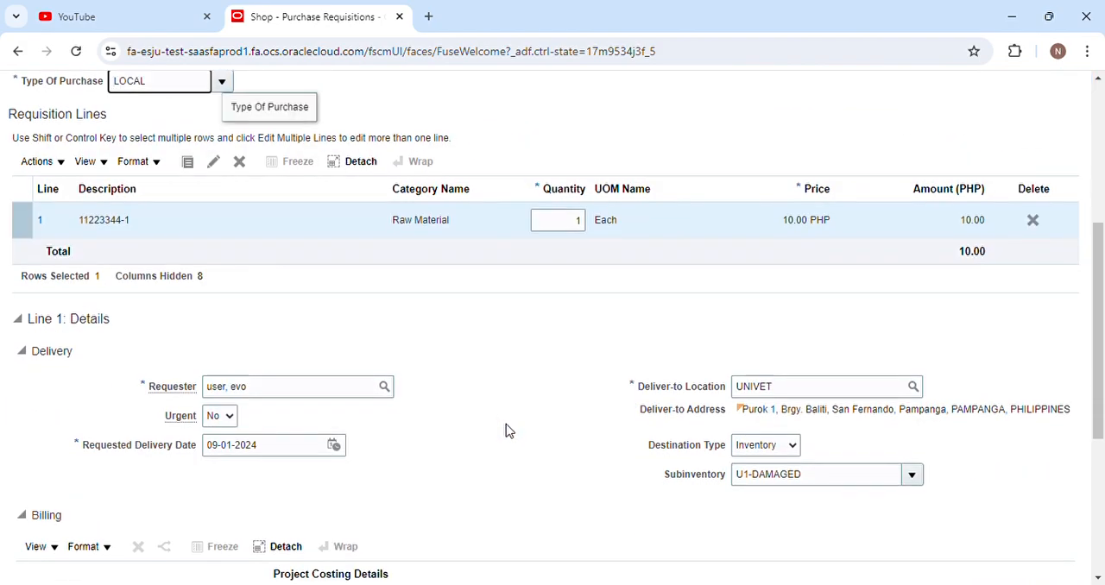
scroll(508, 429, "down", 4)
scroll(501, 431, "up", 8)
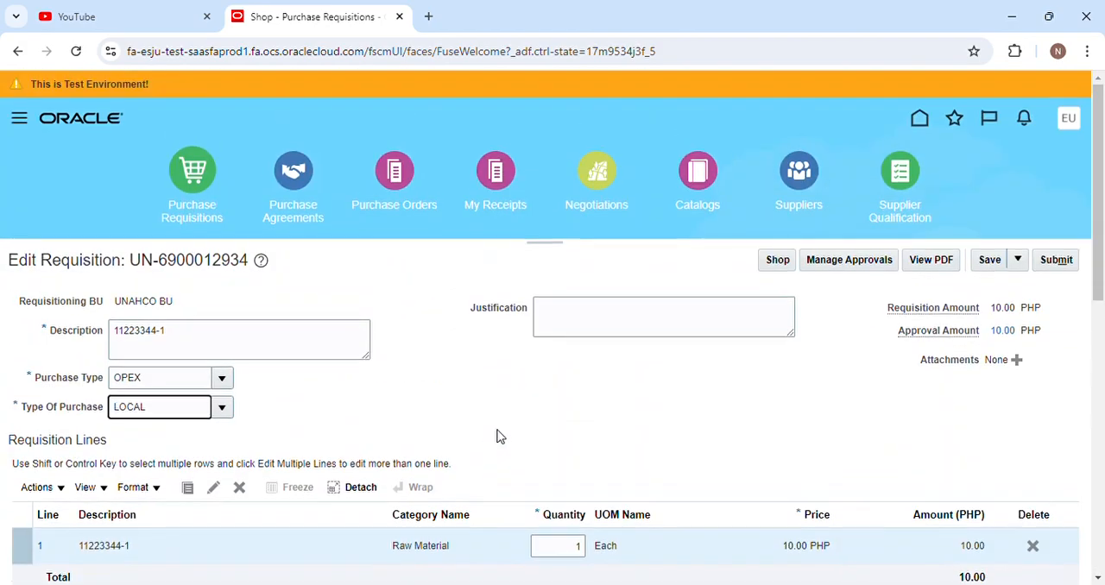
left_click(990, 261)
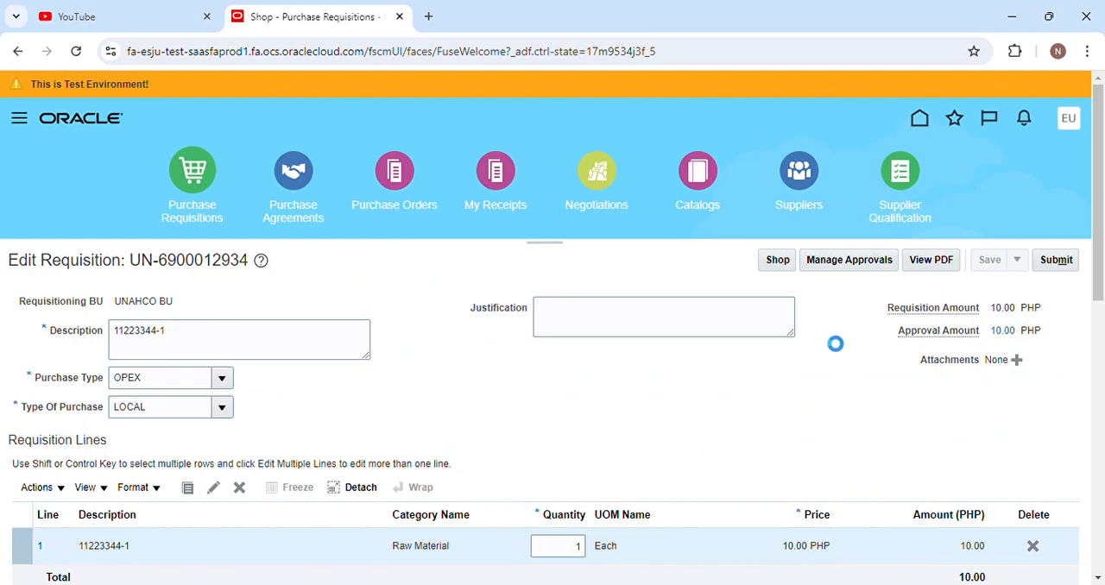
left_click(1055, 262)
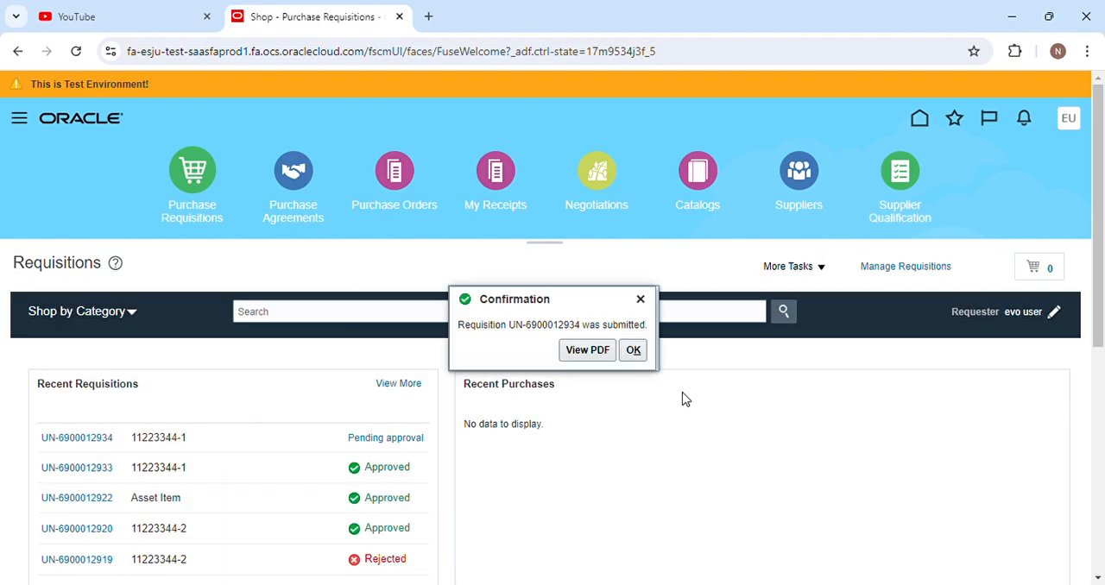
Copy the submitted requisition's number from the confirmation, and sign out of the current account.
left_click_drag(509, 327, 580, 338)
key("ctrl+c")
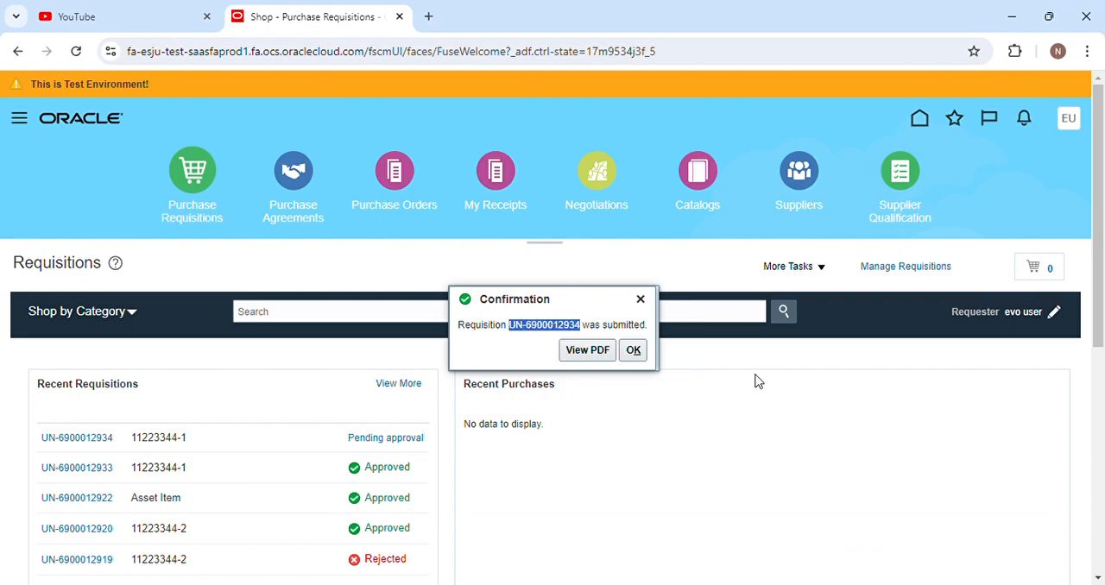
key("alt+Tab")
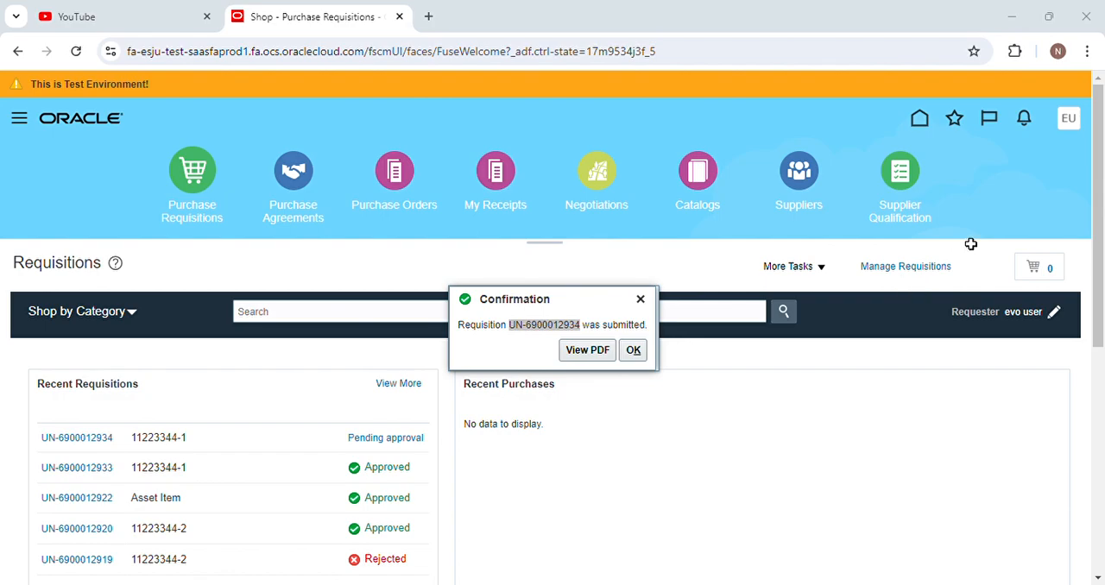
left_click(975, 136)
left_click(633, 349)
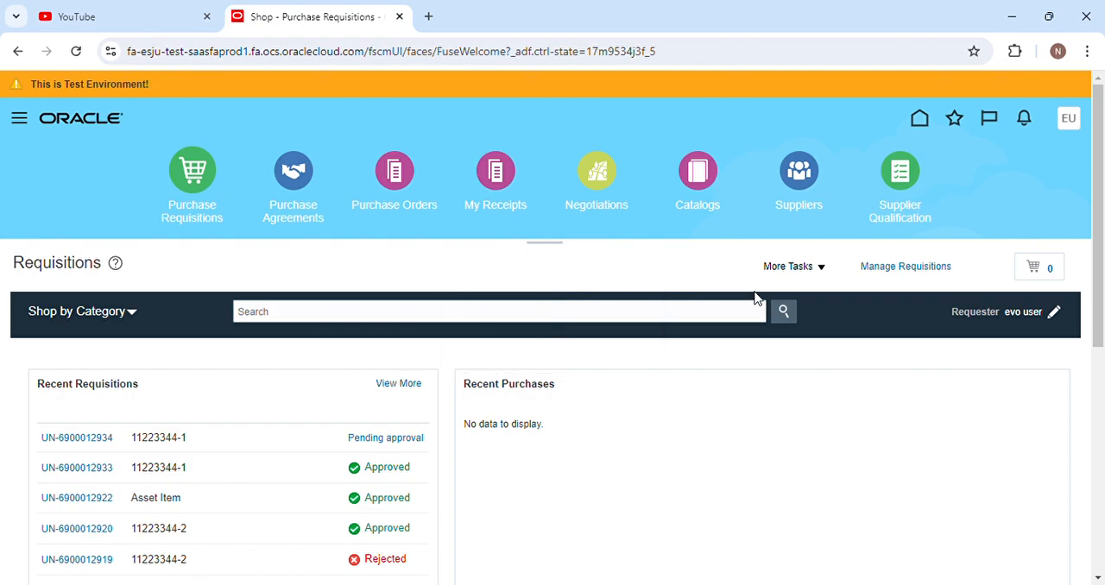
left_click(1019, 161)
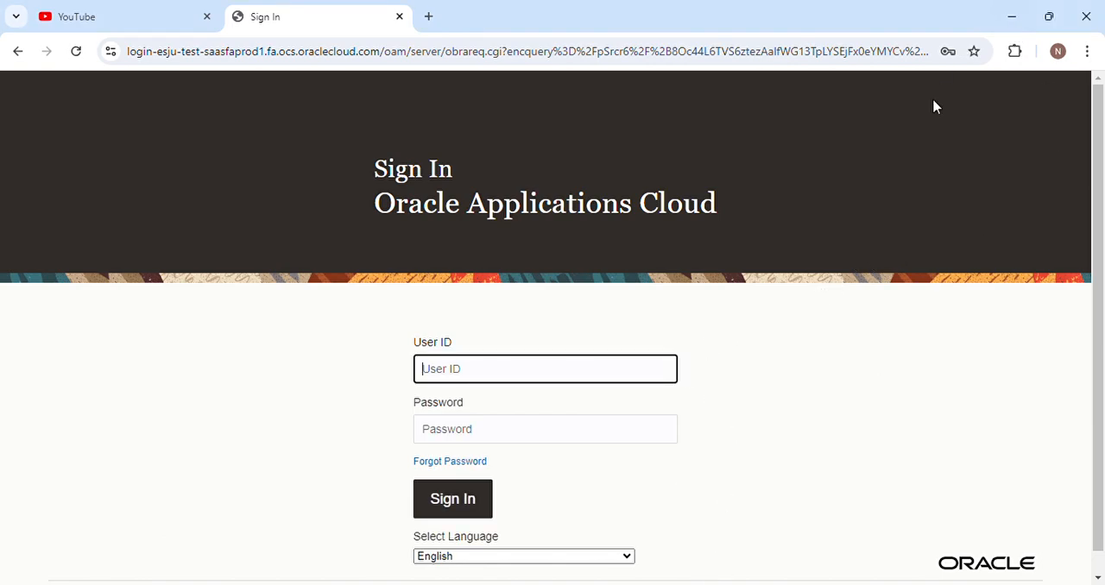
Try to sign in to Oracle Applications Cloud with the buyer's user ID and account password.
left_click(542, 416)
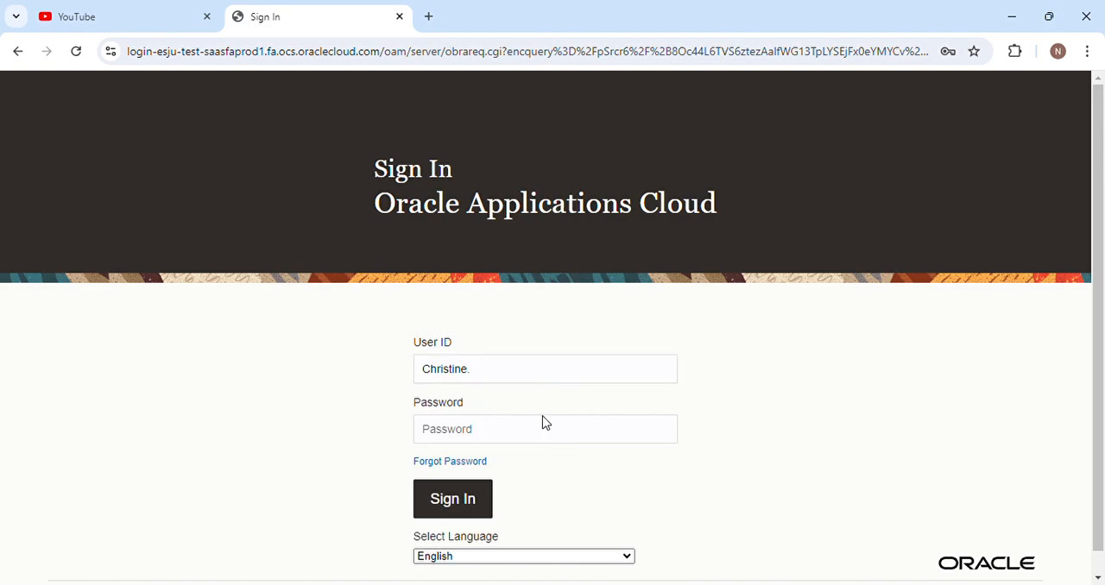
left_click(534, 380)
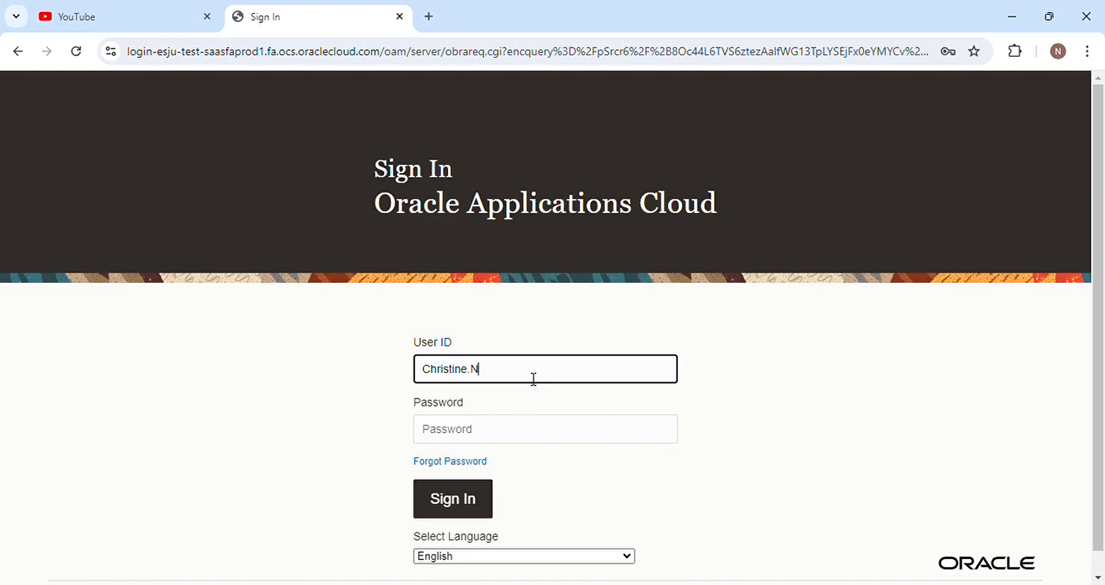
left_click(467, 369)
key("BackSpace")
key("BackSpace")
key("BackSpace")
key("BackSpace")
key("BackSpace")
key("BackSpace")
key("BackSpace")
key("BackSpace")
type("HRISTI")
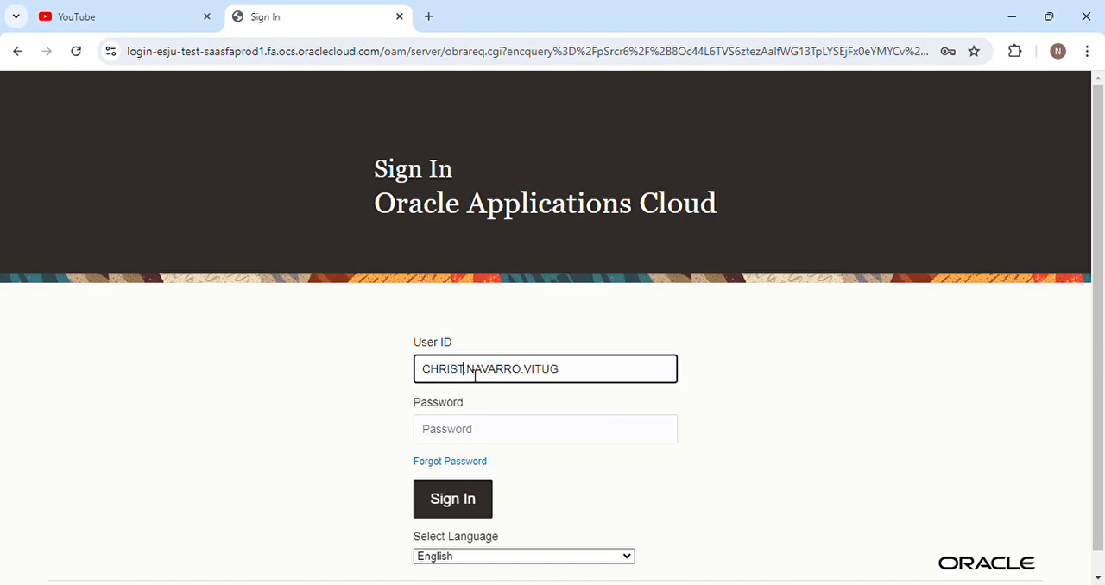
type("NE")
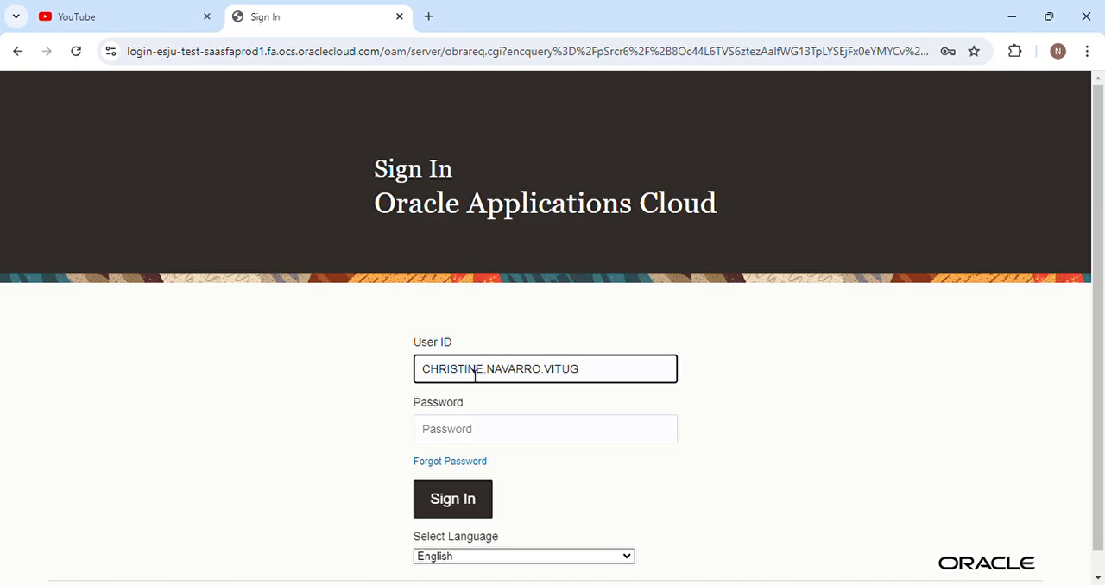
left_click(452, 430)
type("*****")
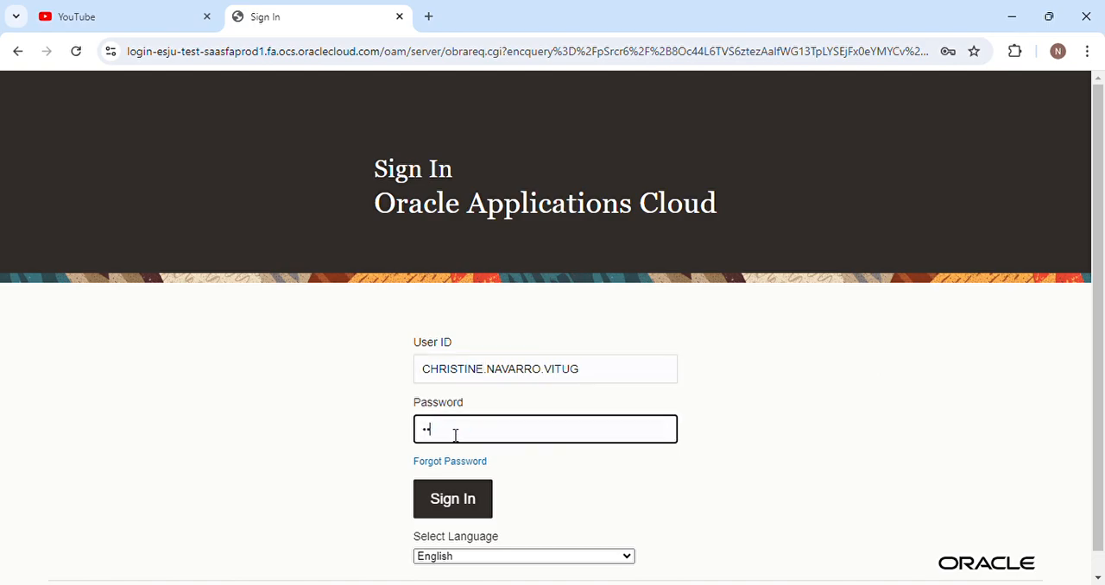
type("******")
left_click(466, 499)
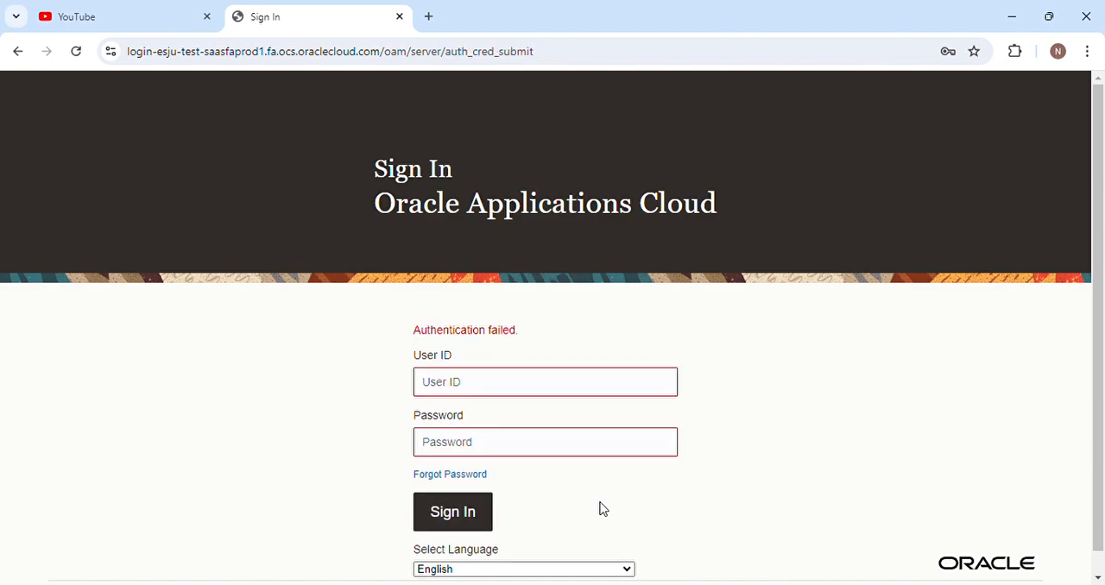
Enter the buyer's user ID and account password again and sign in.
left_click(519, 394)
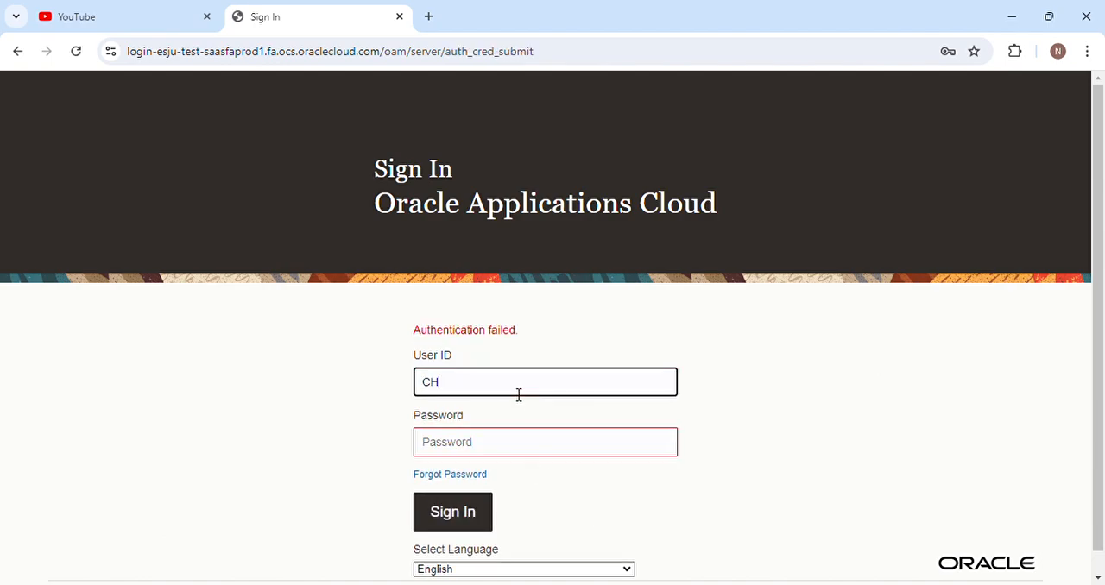
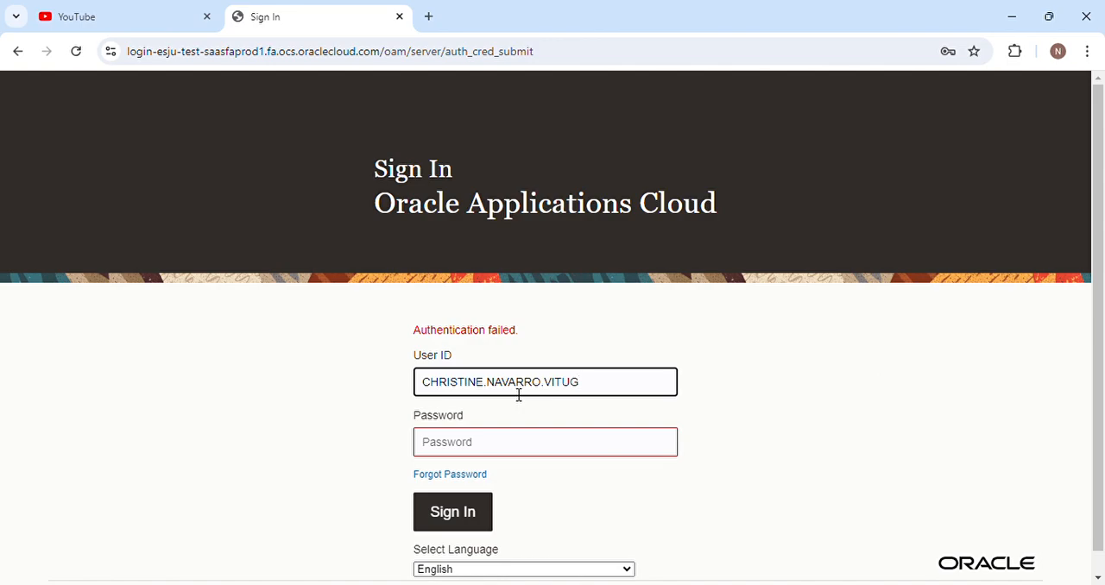
left_click(770, 404)
left_click(526, 438)
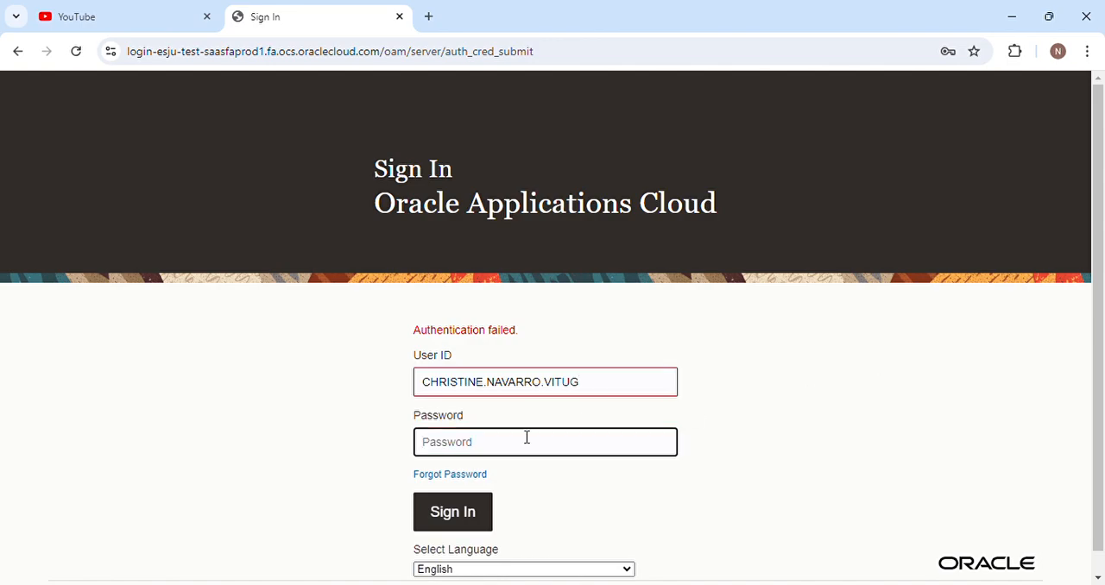
type("********")
left_click(485, 521)
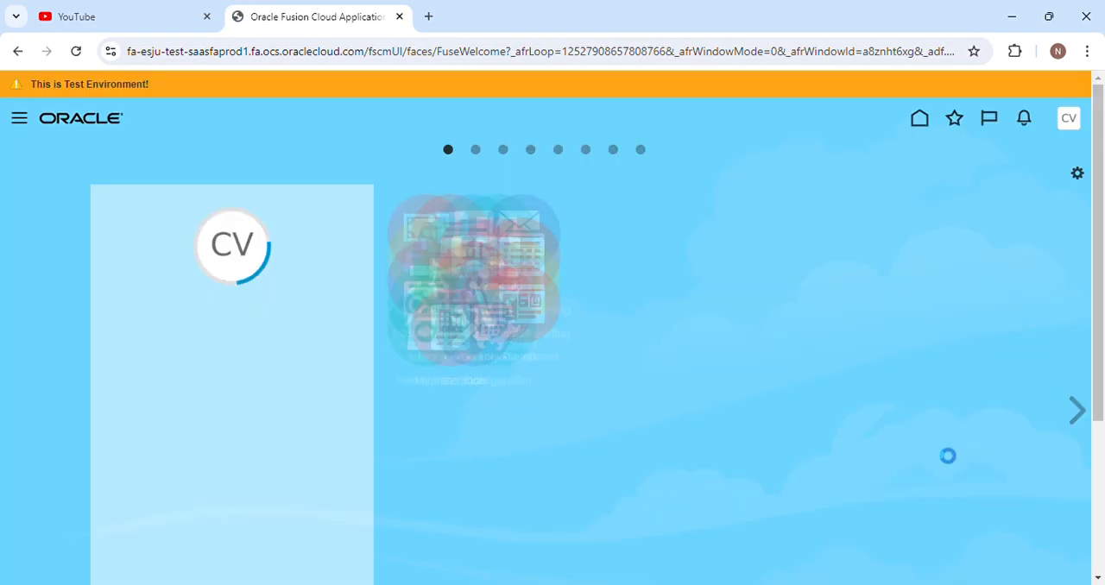
Open the Purchase Requisitions area under Procurement and check the buyer's pending notifications.
scroll(739, 473, "down", 3)
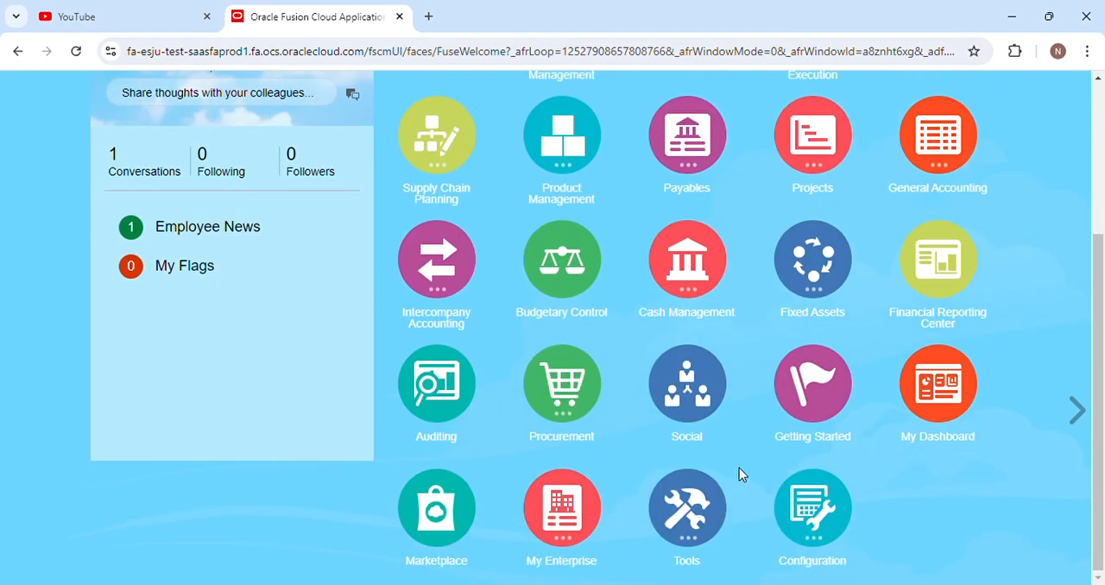
left_click(570, 402)
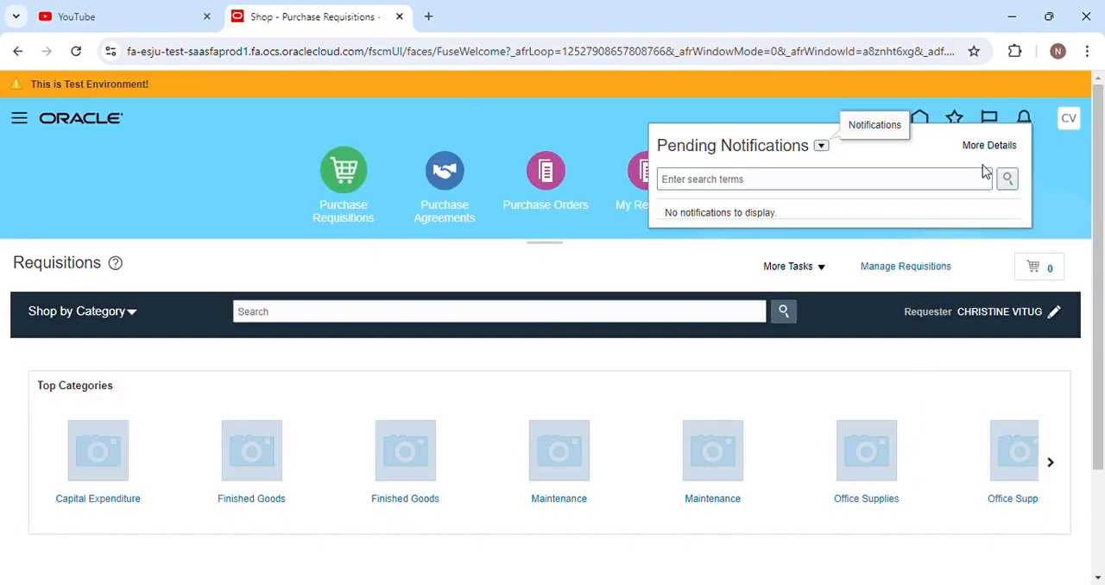
left_click(1040, 198)
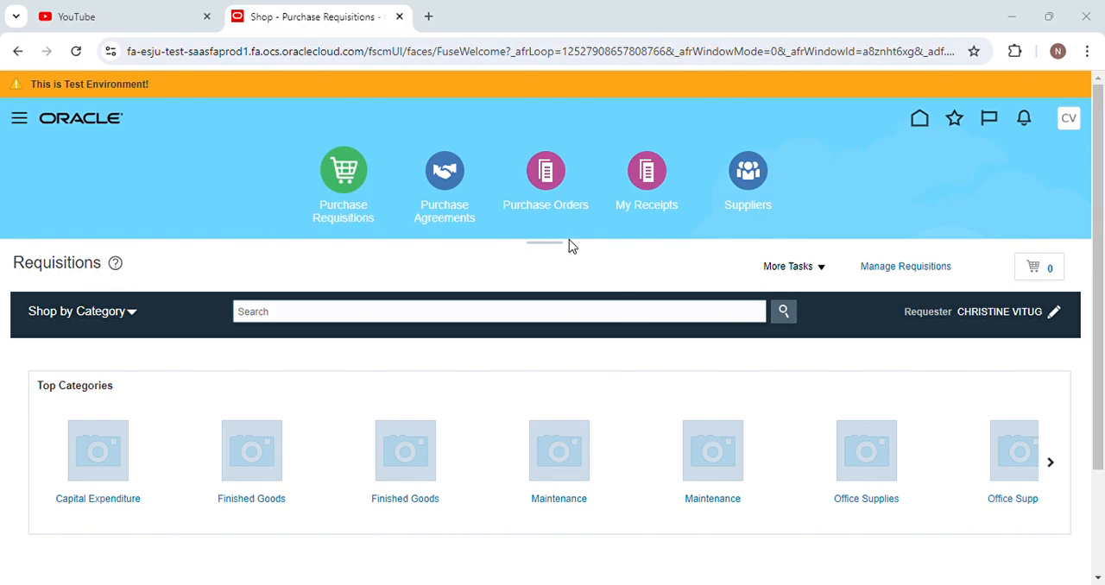
left_click(509, 195)
left_click(880, 15)
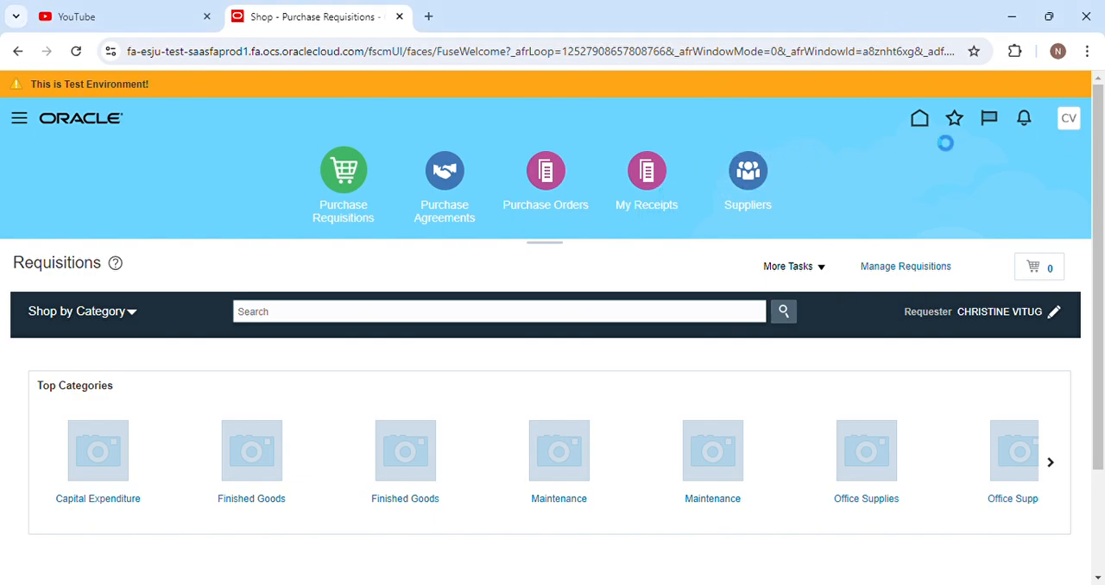
Open the Purchase Orders work area under Procurement and start its Process Requisitions task.
left_click(698, 151)
left_click(550, 171)
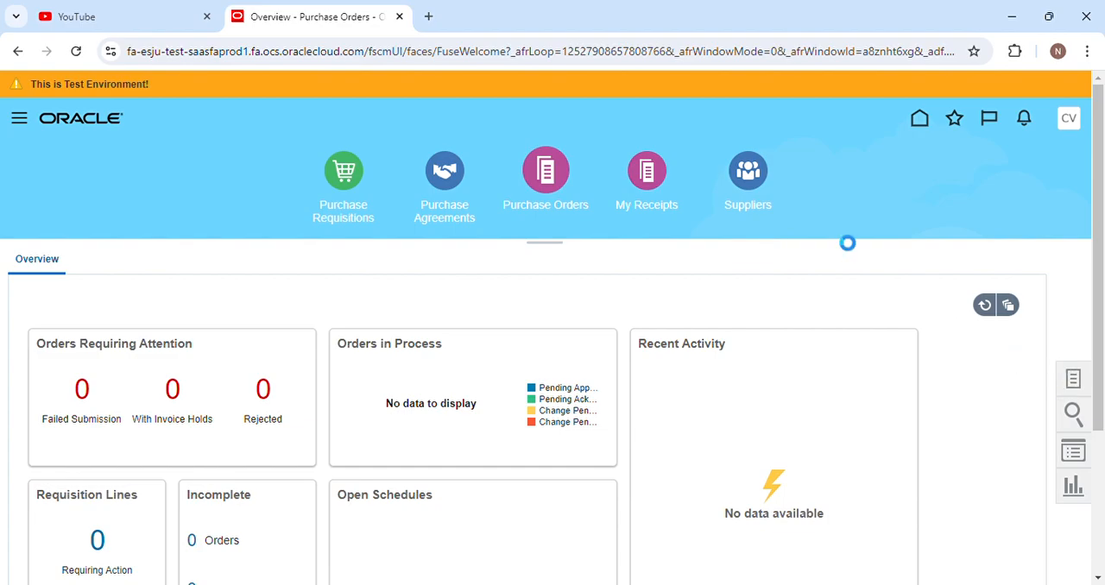
left_click(923, 121)
scroll(593, 431, "down", 5)
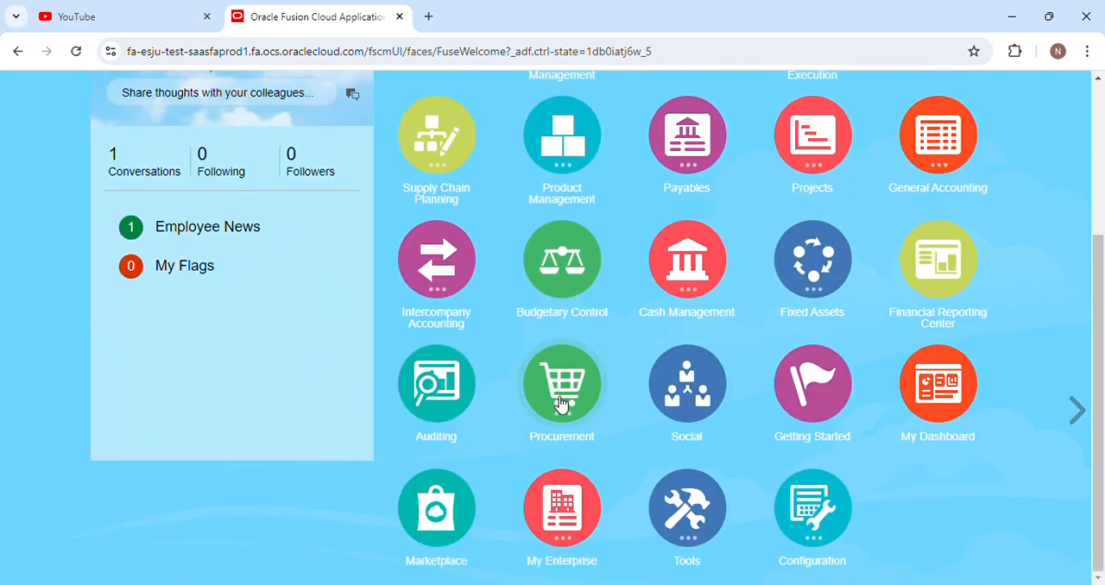
left_click(561, 403)
left_click(656, 486)
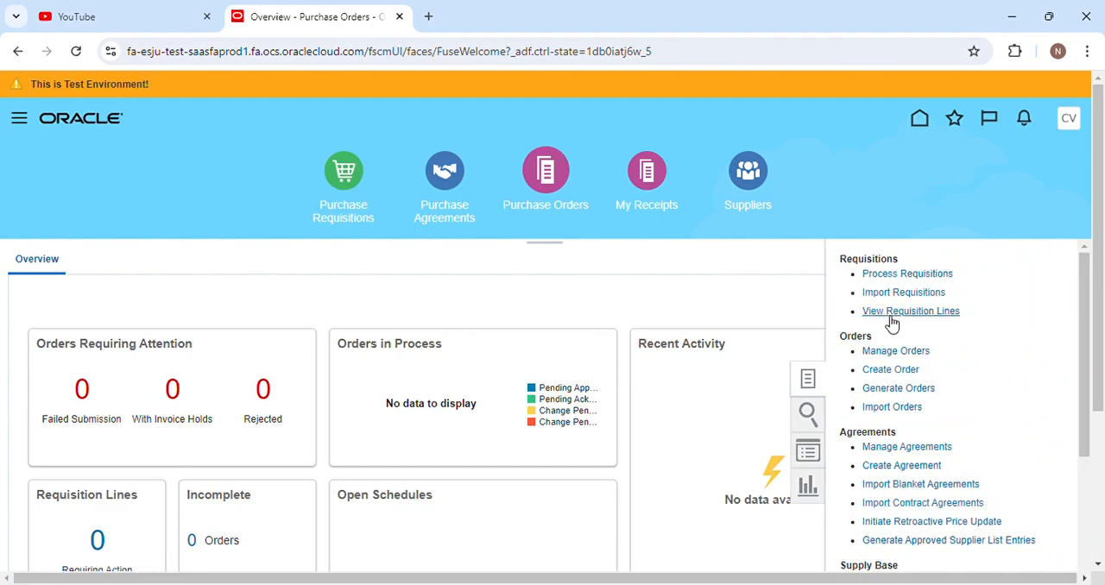
left_click(915, 276)
Clear the Buyer search criterion and enter the copied requisition number as the Requisition to search for.
left_click(313, 464)
key("BackSpace")
key("BackSpace")
key("BackSpace")
key("BackSpace")
key("BackSpace")
key("BackSpace")
key("BackSpace")
key("BackSpace")
key("BackSpace")
key("BackSpace")
key("BackSpace")
key("BackSpace")
key("BackSpace")
key("BackSpace")
key("BackSpace")
key("BackSpace")
left_click(198, 436)
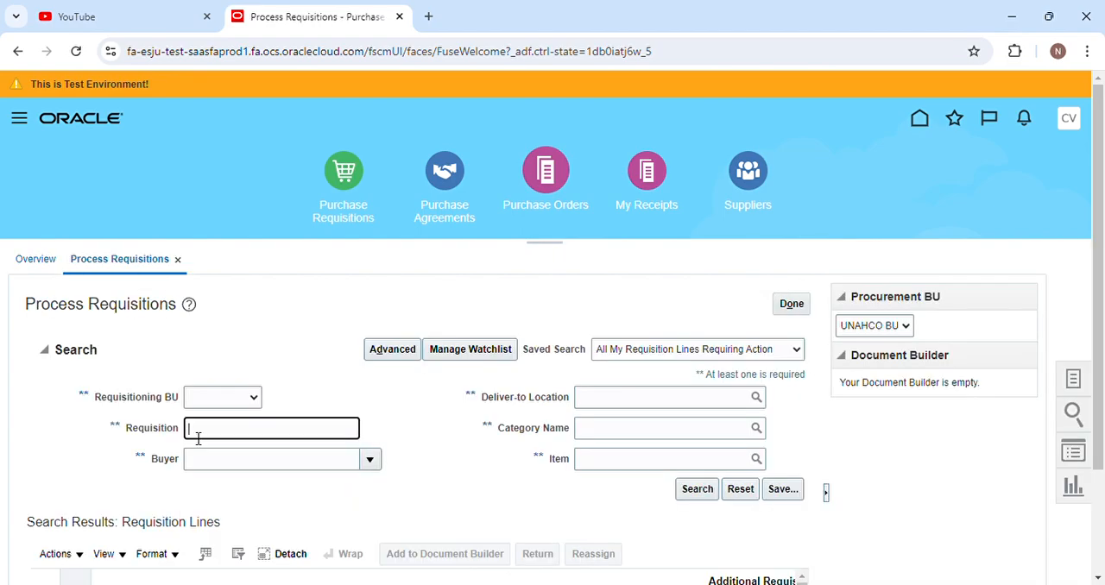
key("alt+Tab")
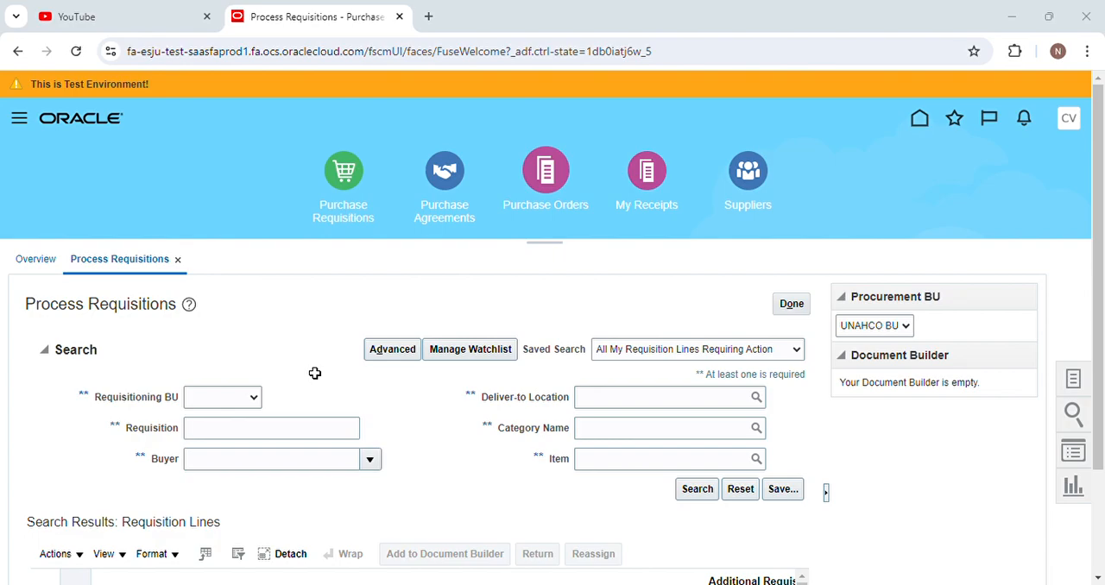
left_click(1010, 21)
key("ctrl+v")
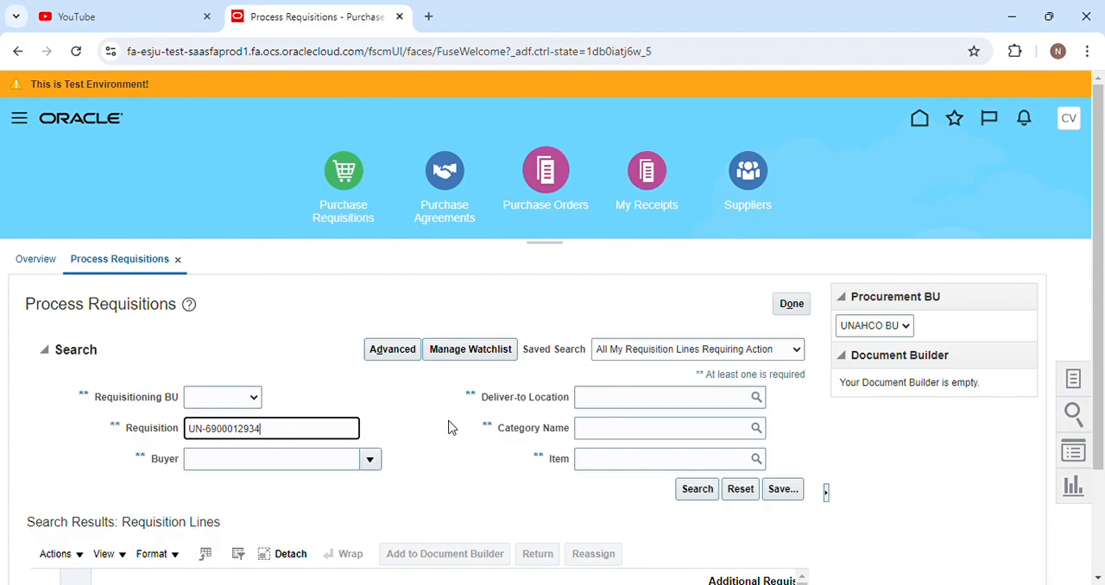
Add requisition line 11223344-1 to the Document Builder as a New Order with style Purchase Order and currency PHP, and create the order.
scroll(431, 417, "down", 3)
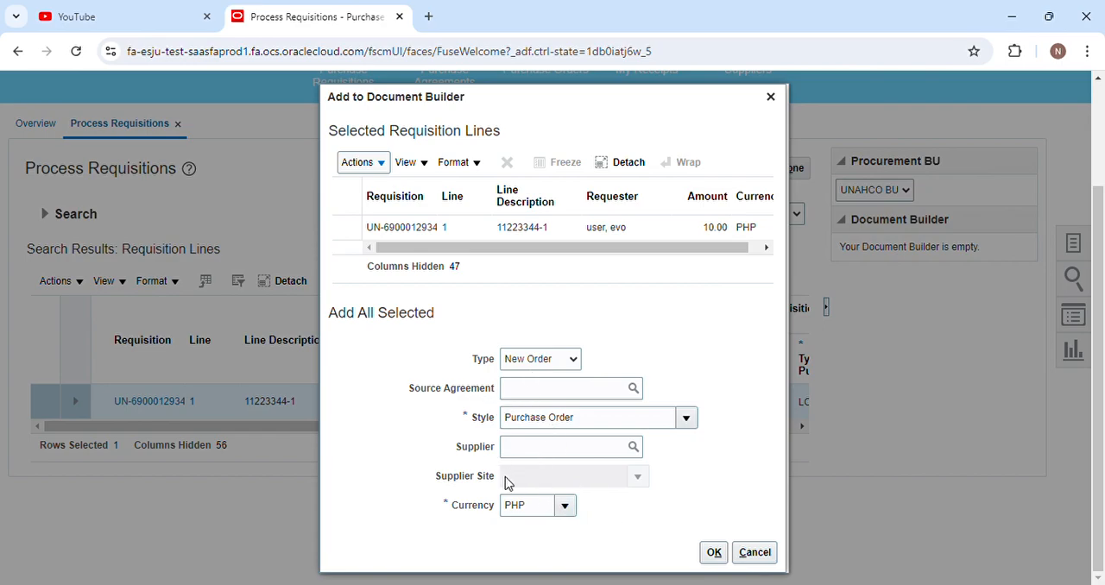
left_click(714, 553)
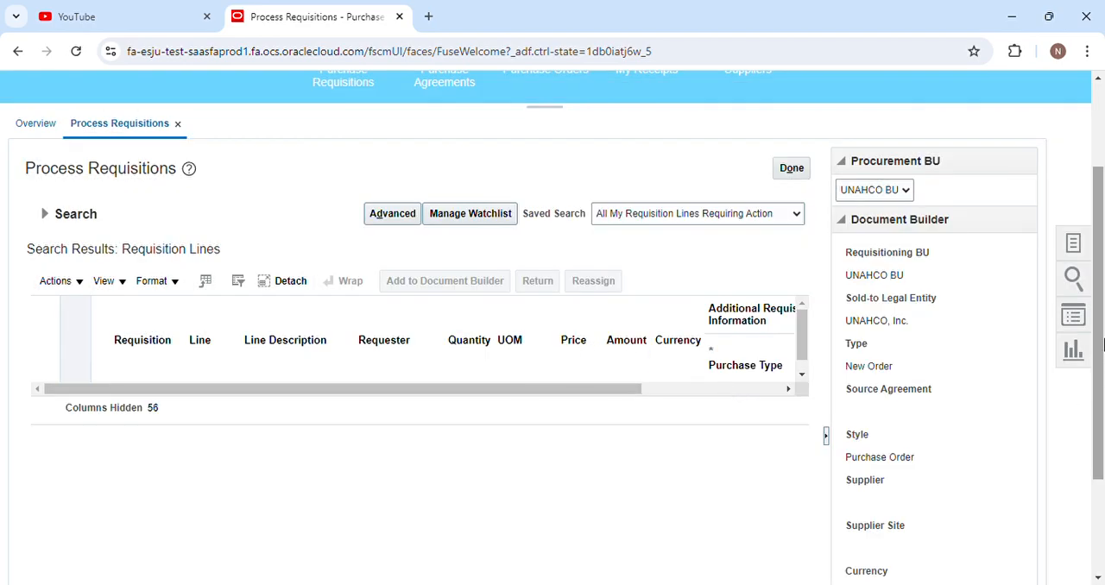
left_click_drag(1098, 327, 1097, 418)
left_click(905, 555)
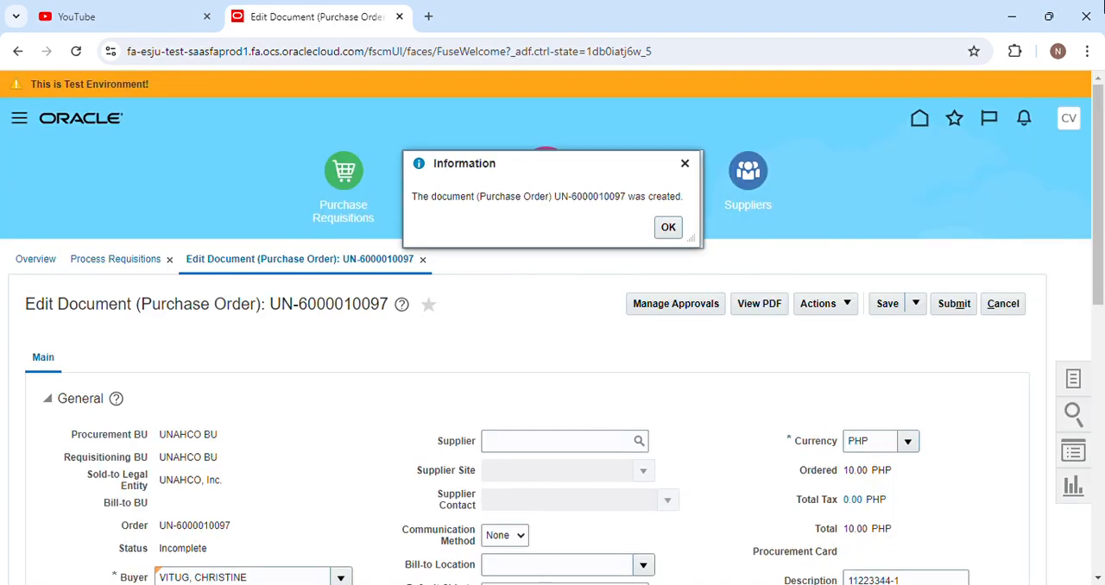
Copy the new purchase order's number from the information message and close the message.
left_click(708, 584)
left_click_drag(555, 197, 630, 207)
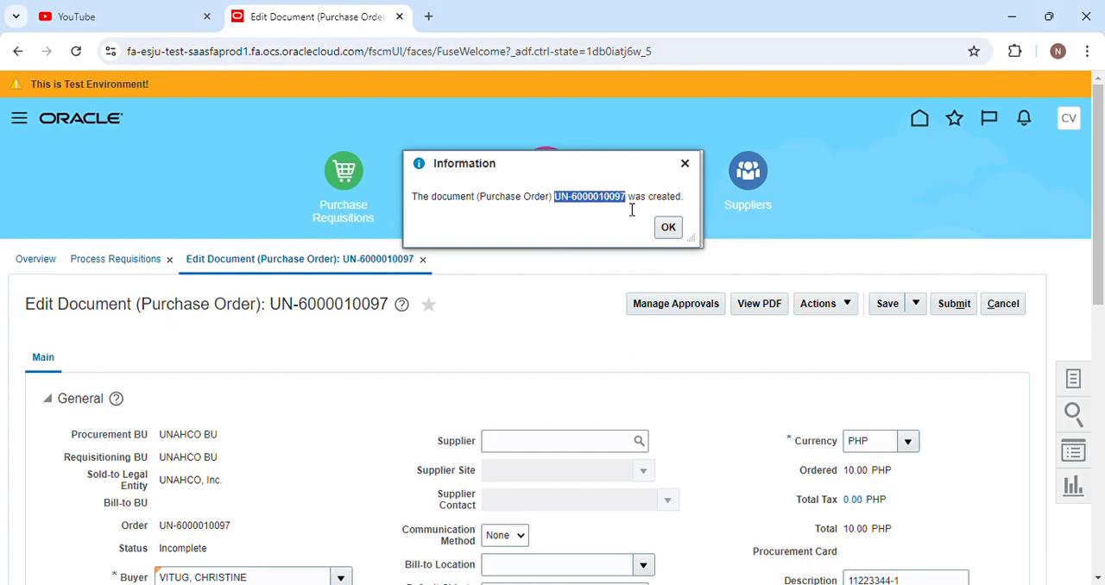
left_click(829, 583)
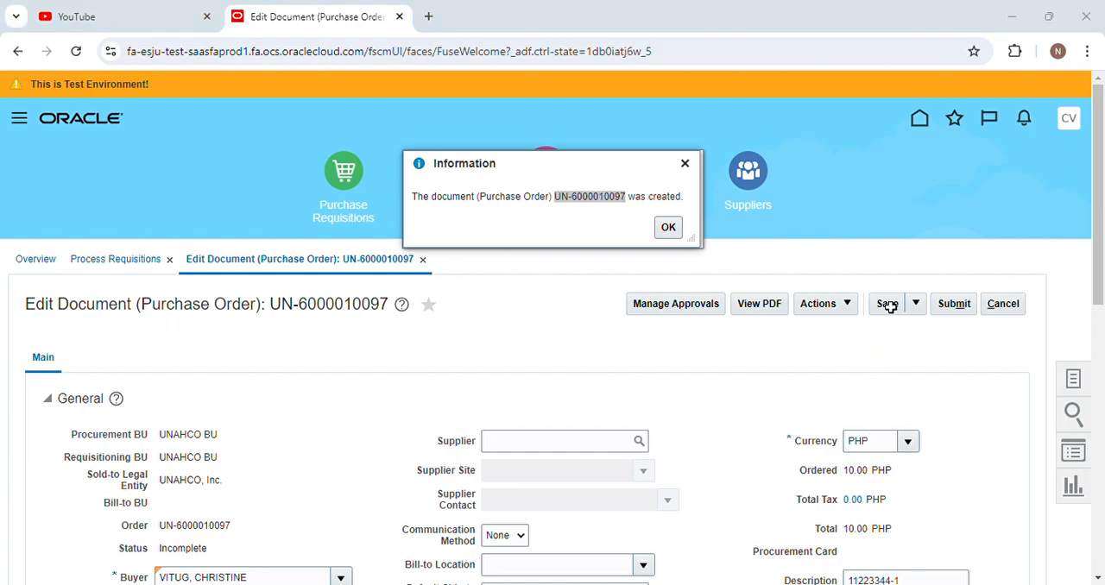
left_click(985, 14)
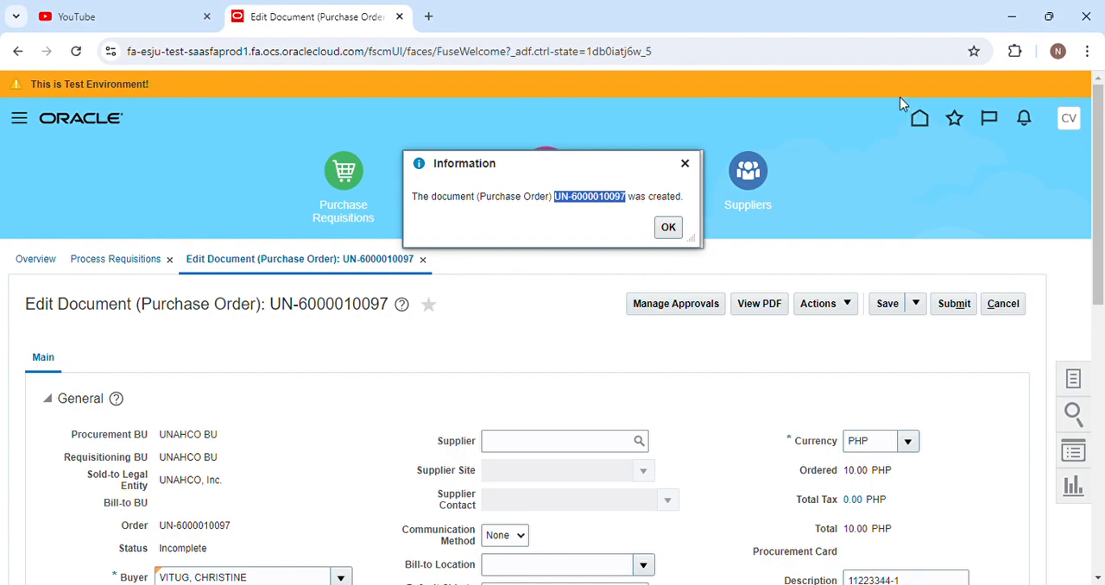
left_click(668, 227)
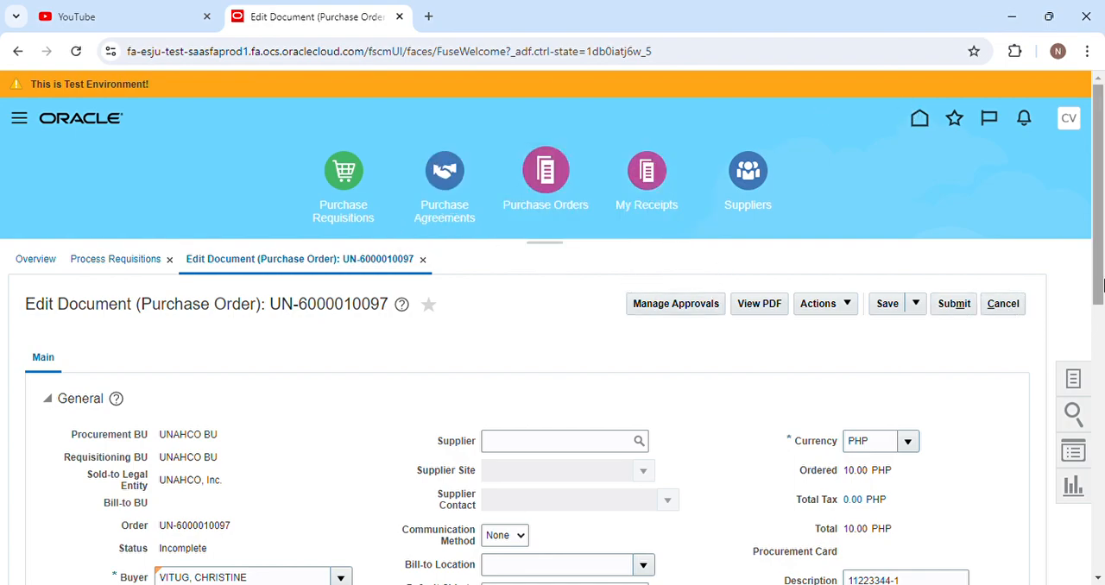
Search the suppliers for "A" and set the purchase order's supplier to A & A PLAZA HOTEL.
scroll(910, 316, "down", 3)
left_click(640, 230)
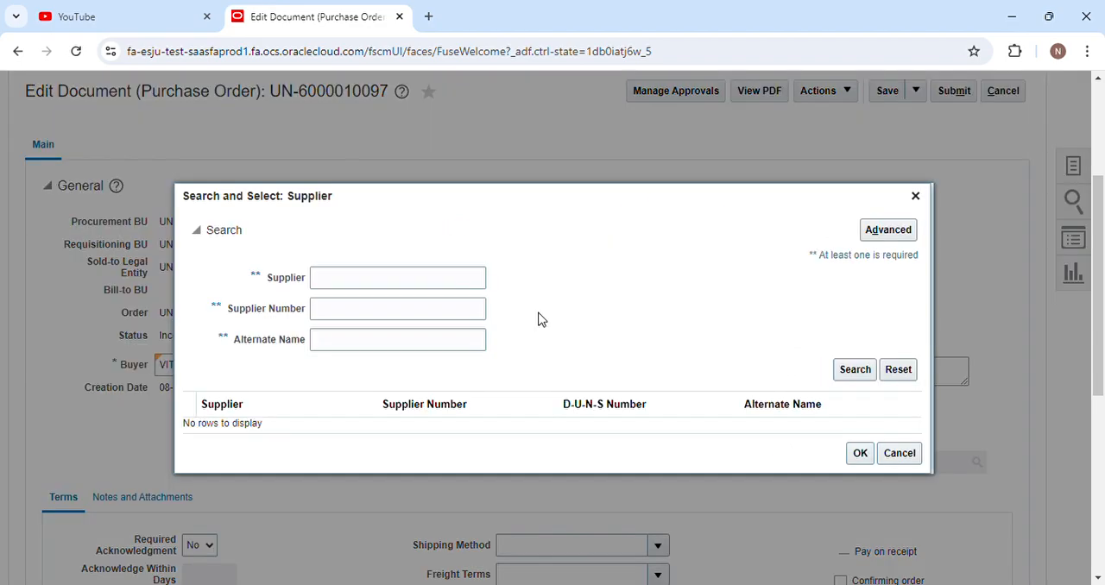
left_click(396, 285)
type("A")
left_click(850, 369)
scroll(422, 289, "down", 2)
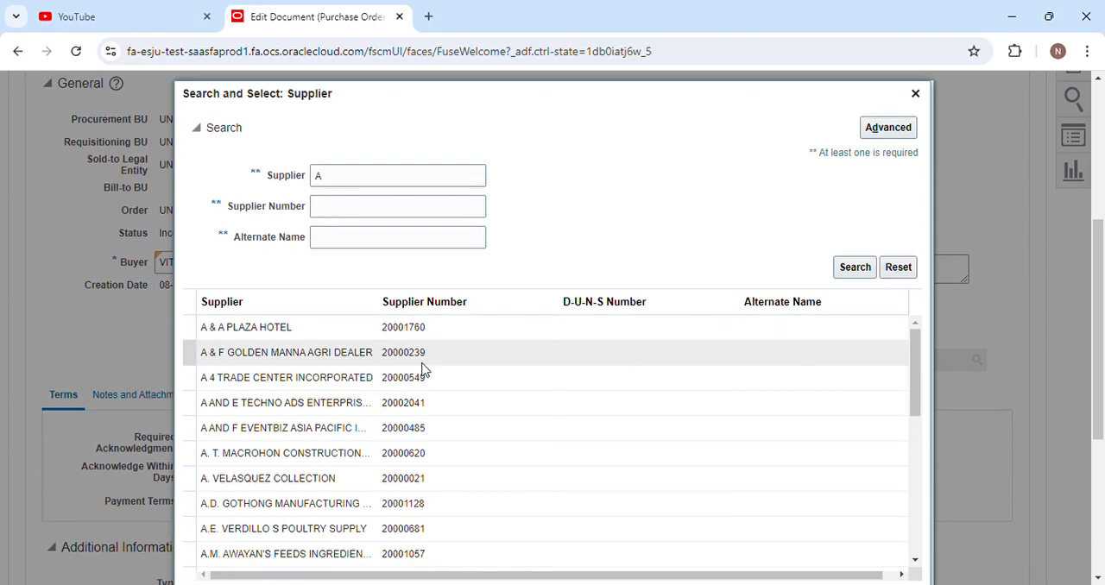
left_click(375, 339)
scroll(619, 230, "down", 3)
left_click(859, 389)
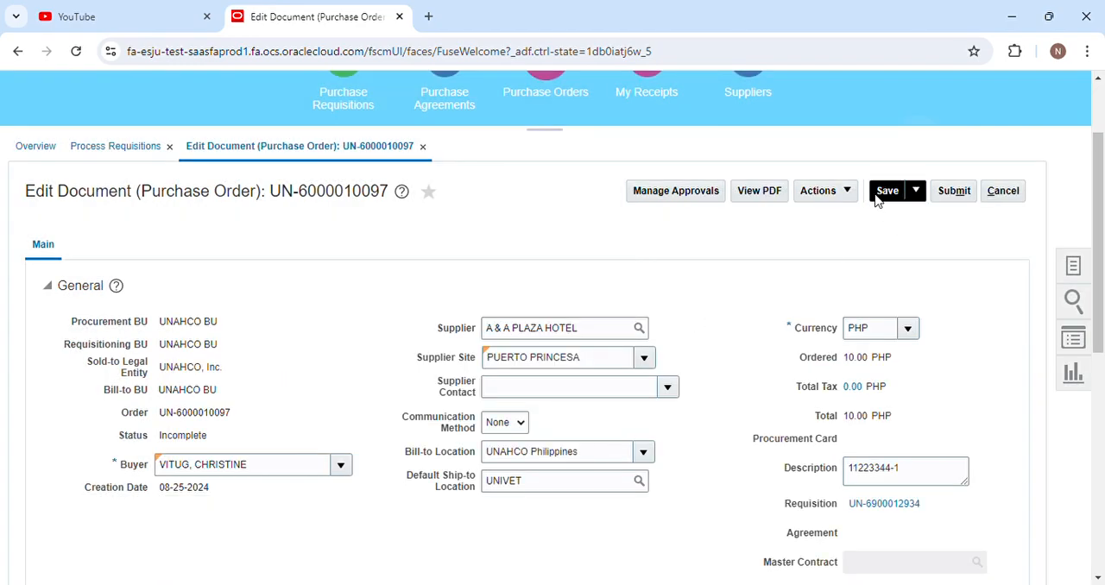
Save the purchase order, fill in its required PO Status, and submit it for approval.
left_click(879, 193)
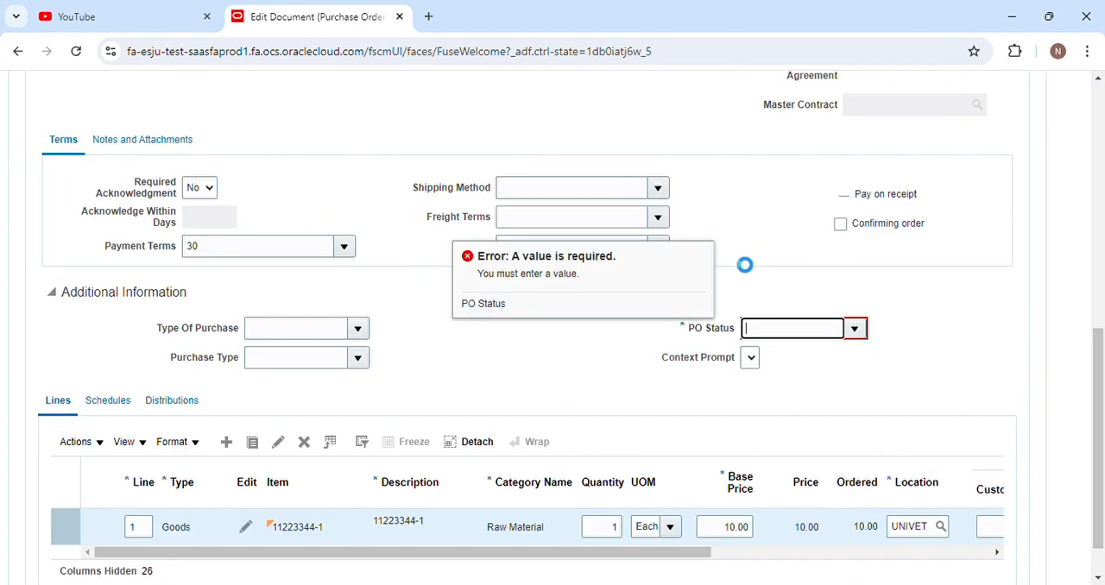
left_click(852, 334)
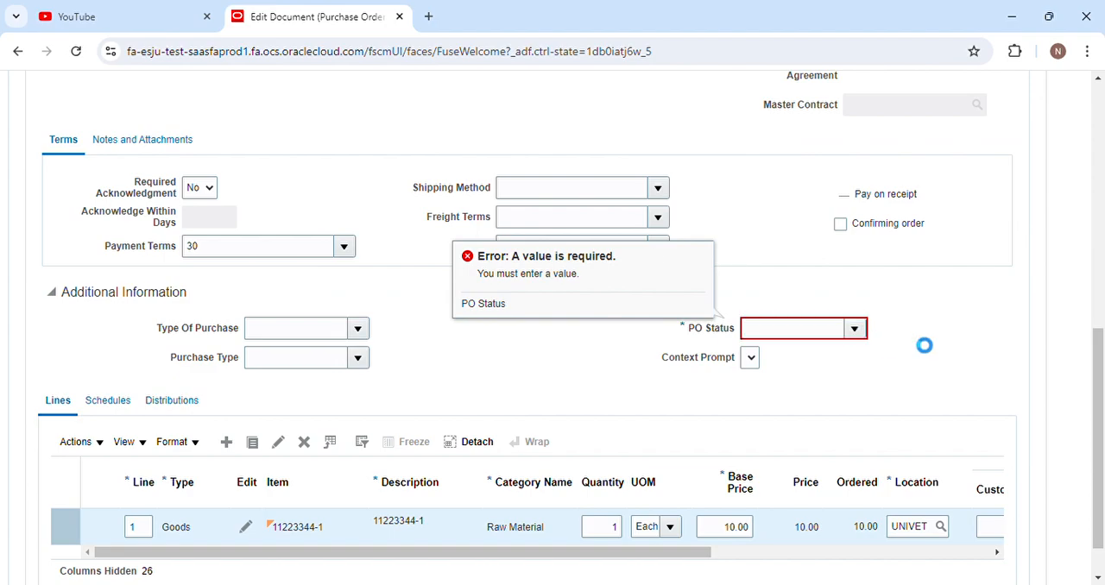
left_click(705, 355)
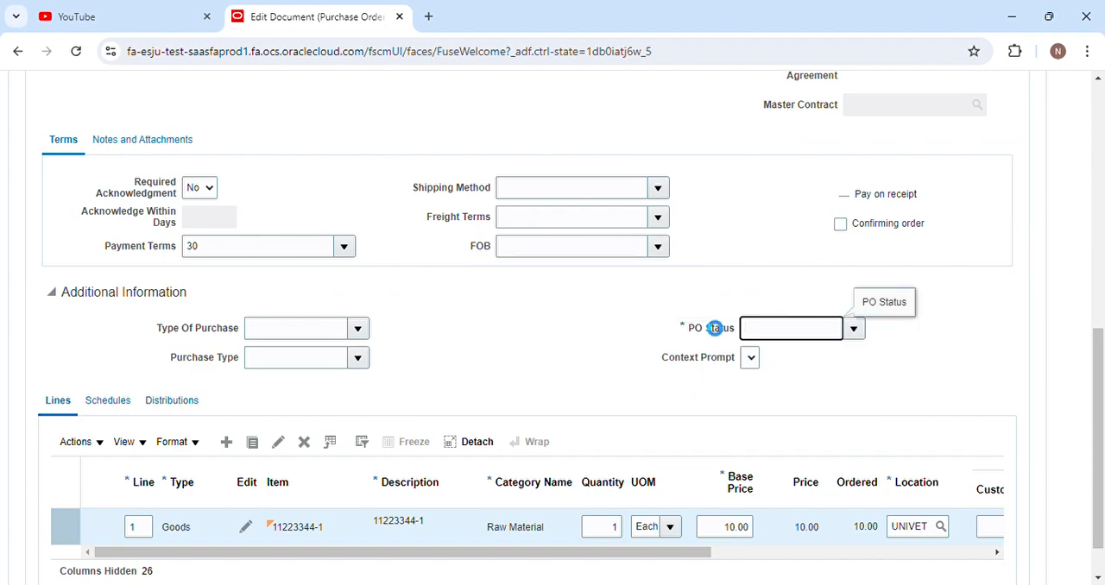
scroll(604, 346, "up", 6)
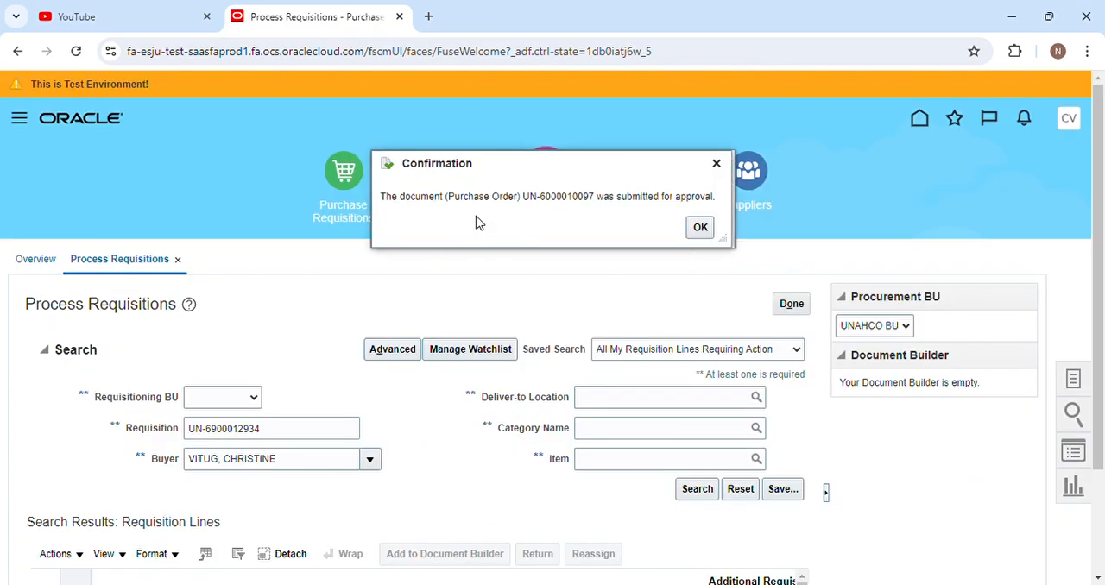
left_click(703, 229)
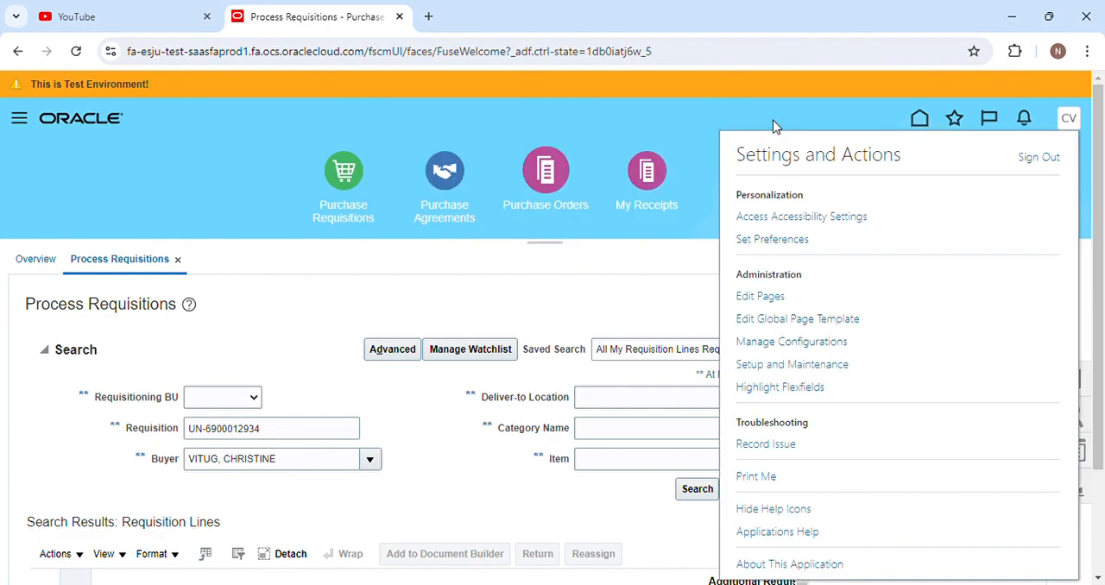
Sign out of the buyer's account and sign in with the approver's user ID and password.
left_click(1035, 160)
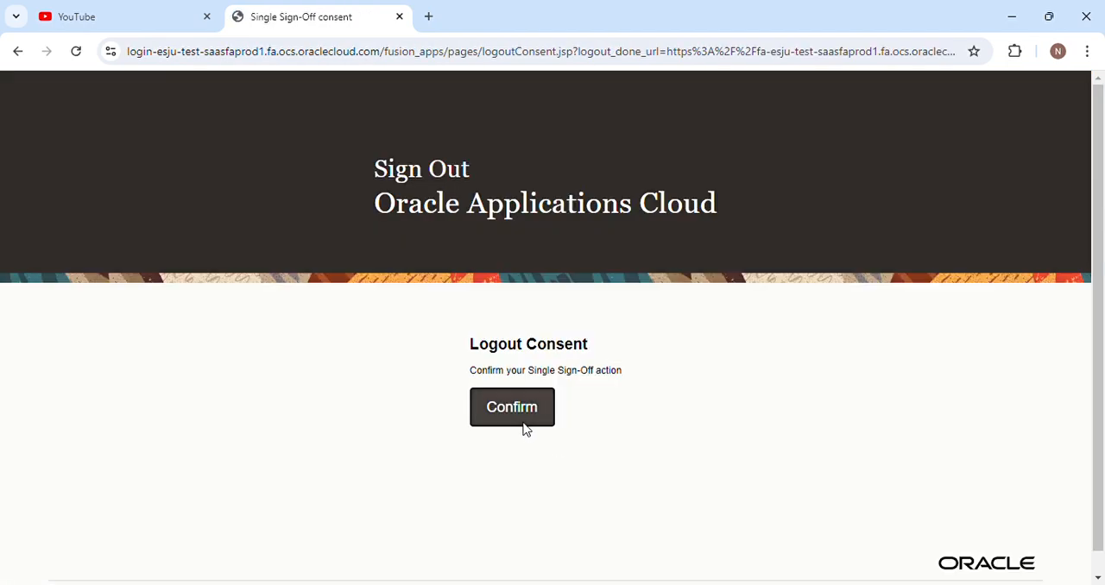
left_click(520, 420)
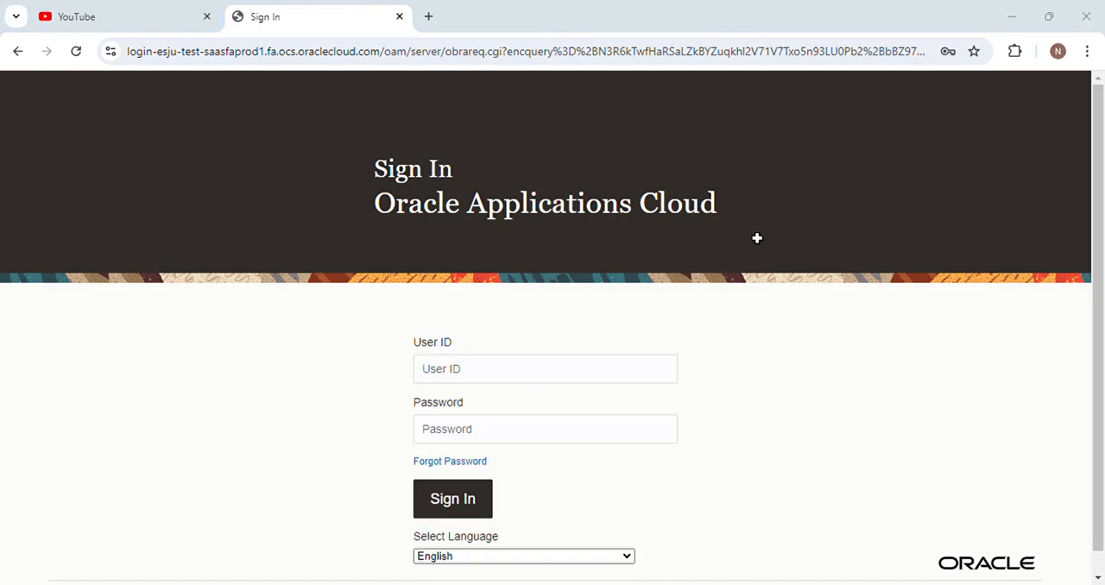
left_click(1017, 11)
key("ctrl+v")
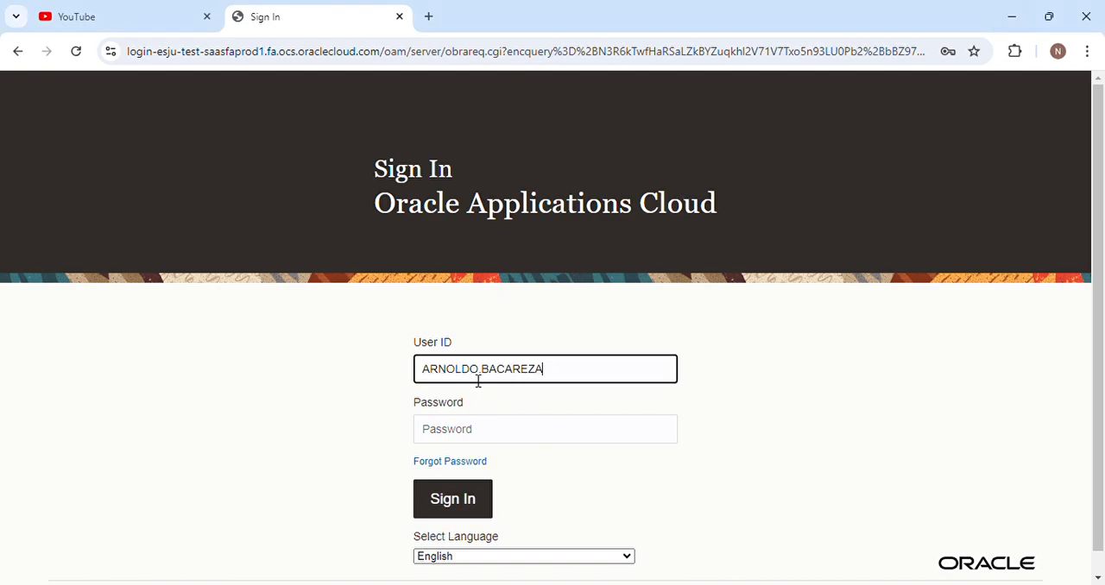
left_click(464, 431)
type("••••••••")
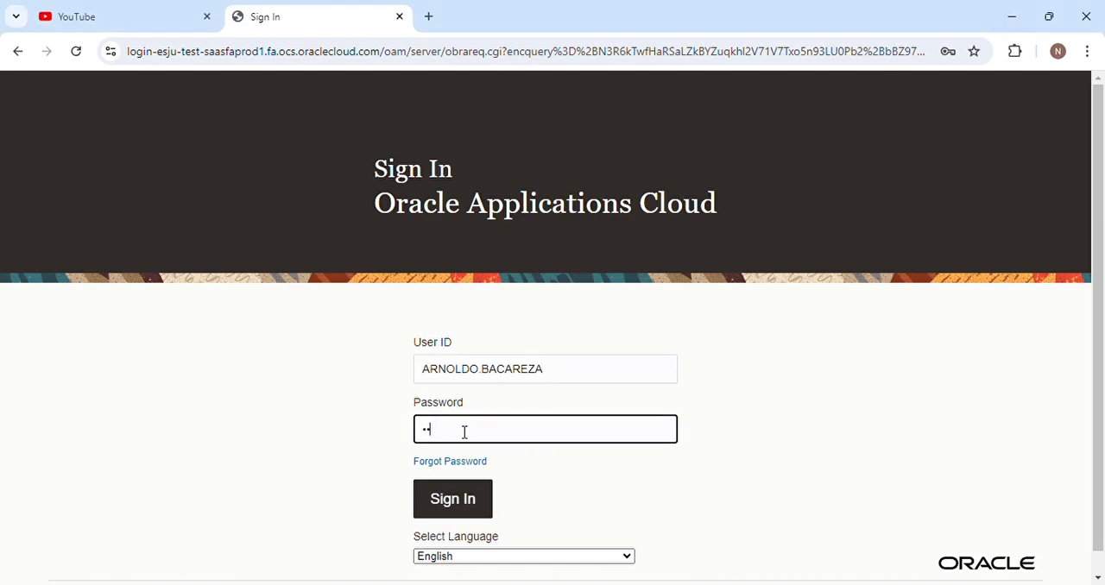
left_click(457, 499)
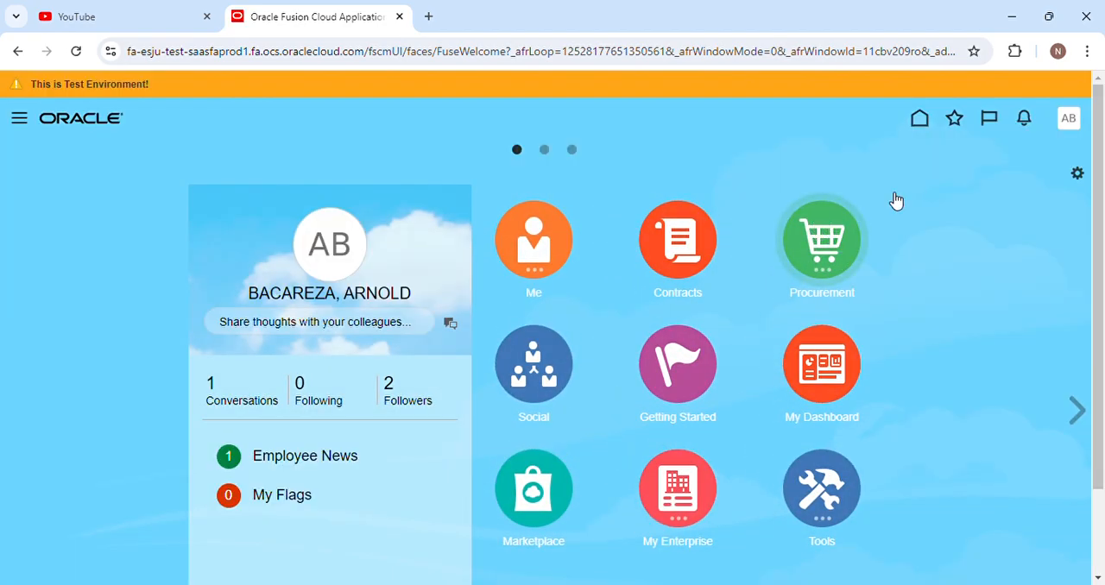
Check the approver's pending notifications for the purchase order approval request.
left_click(1024, 118)
left_click(974, 152)
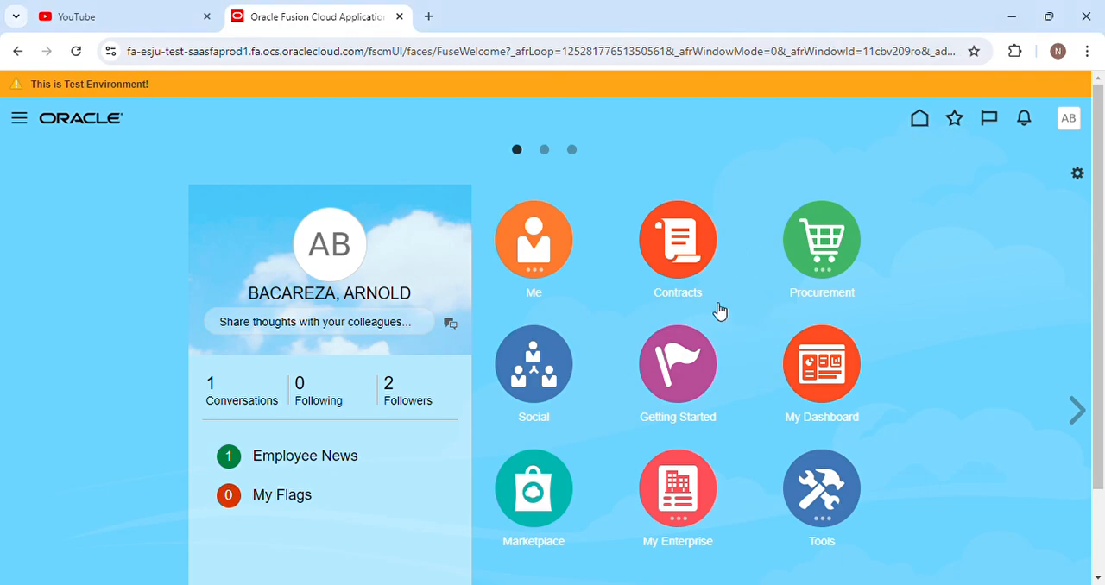
left_click(1025, 121)
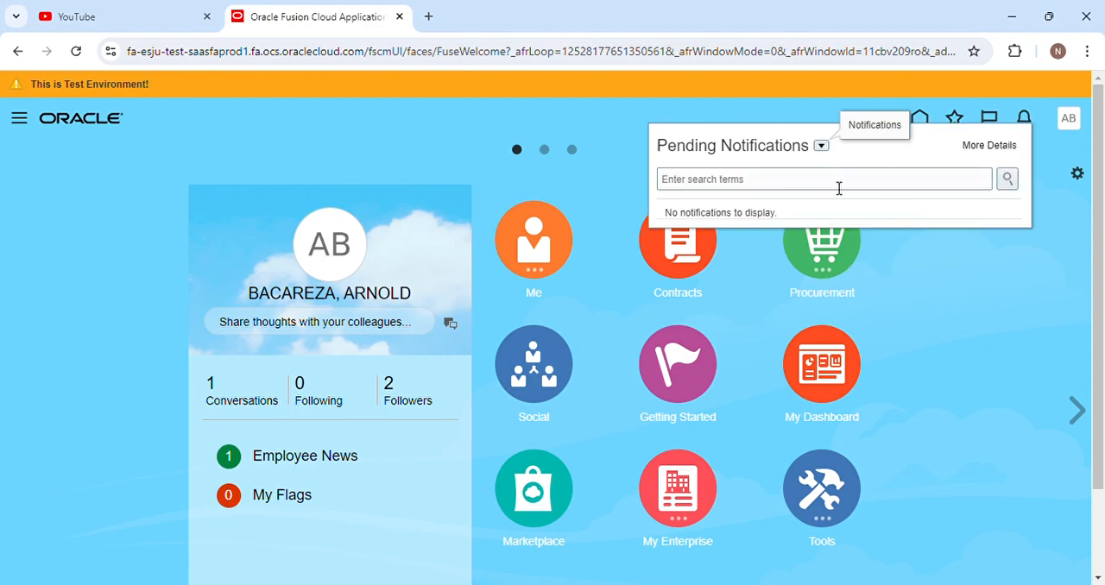
left_click(824, 280)
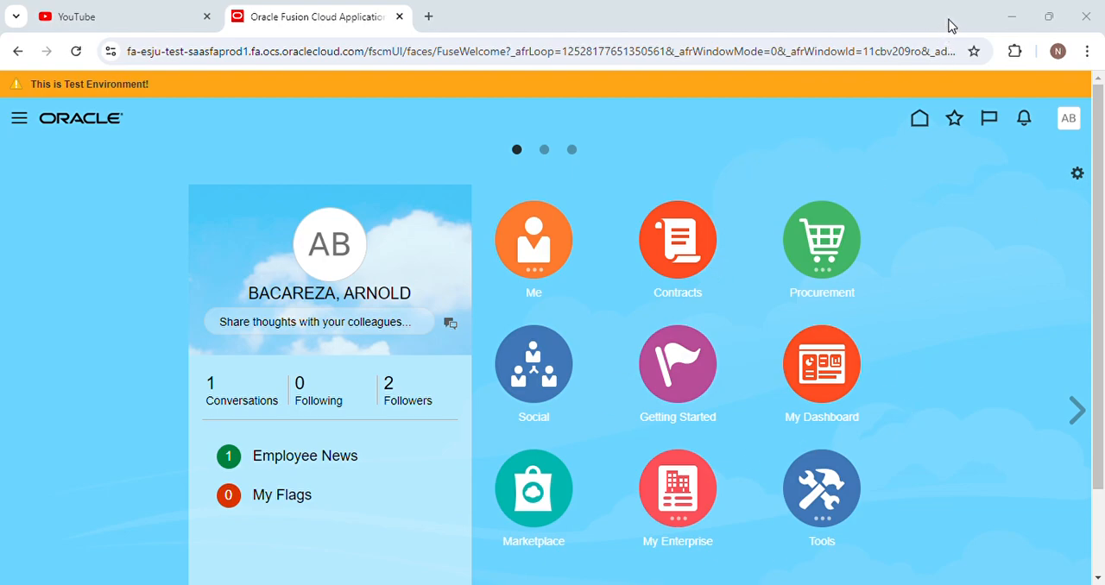
left_click(1023, 118)
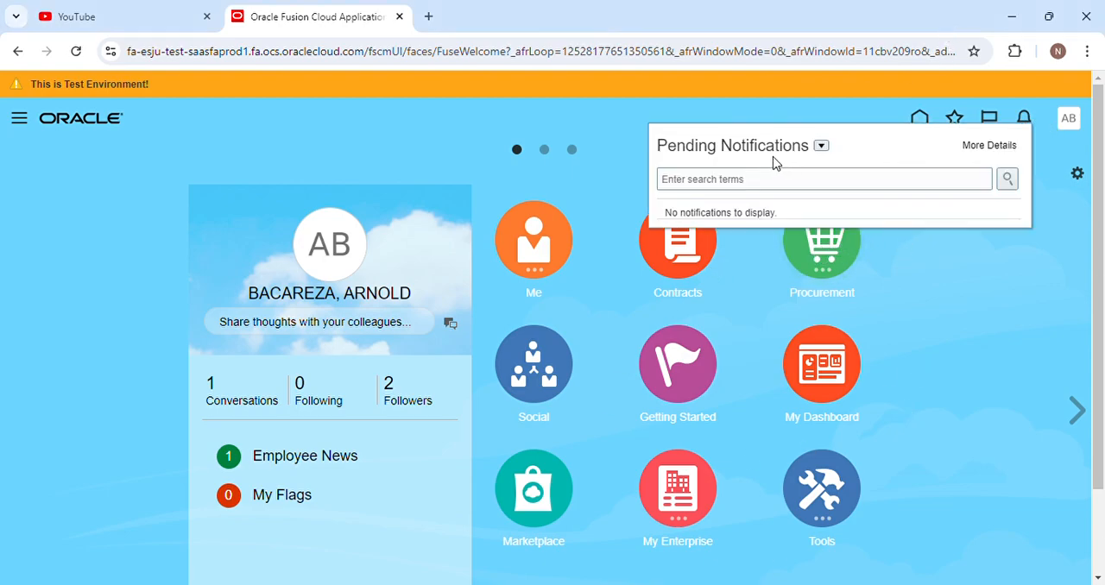
left_click(608, 153)
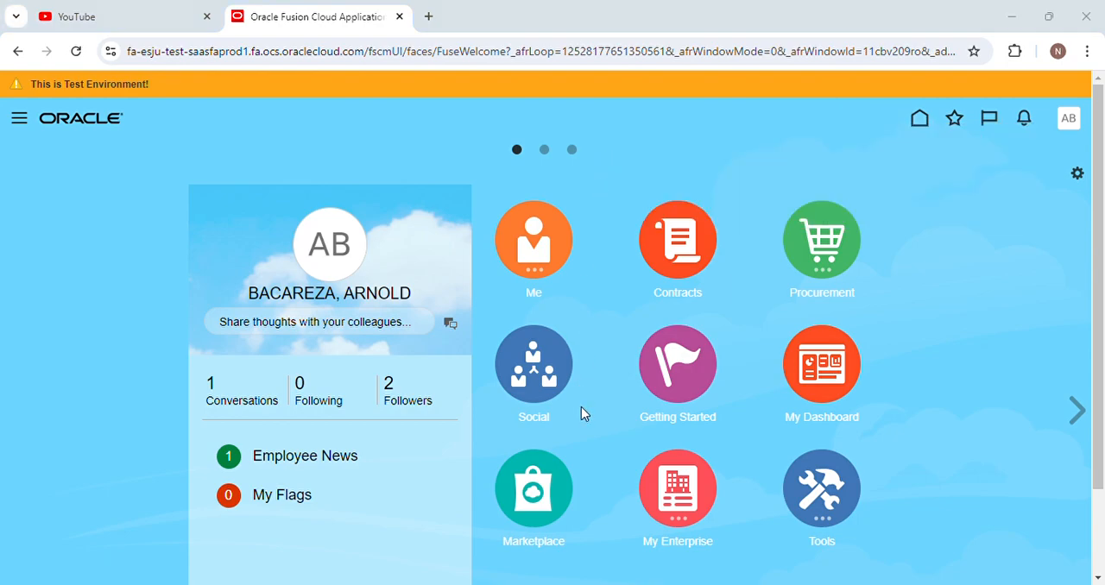
left_click(546, 213)
left_click(785, 281)
left_click(1009, 31)
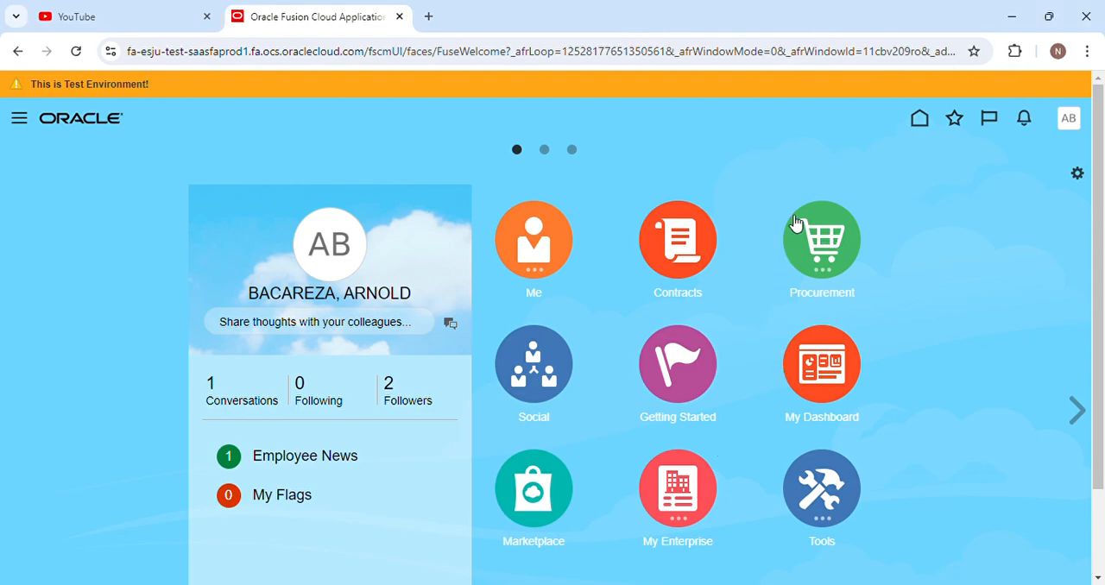
Sign out and sign in to a different approver's account with that person's user ID and password.
left_click(1074, 126)
left_click(1044, 159)
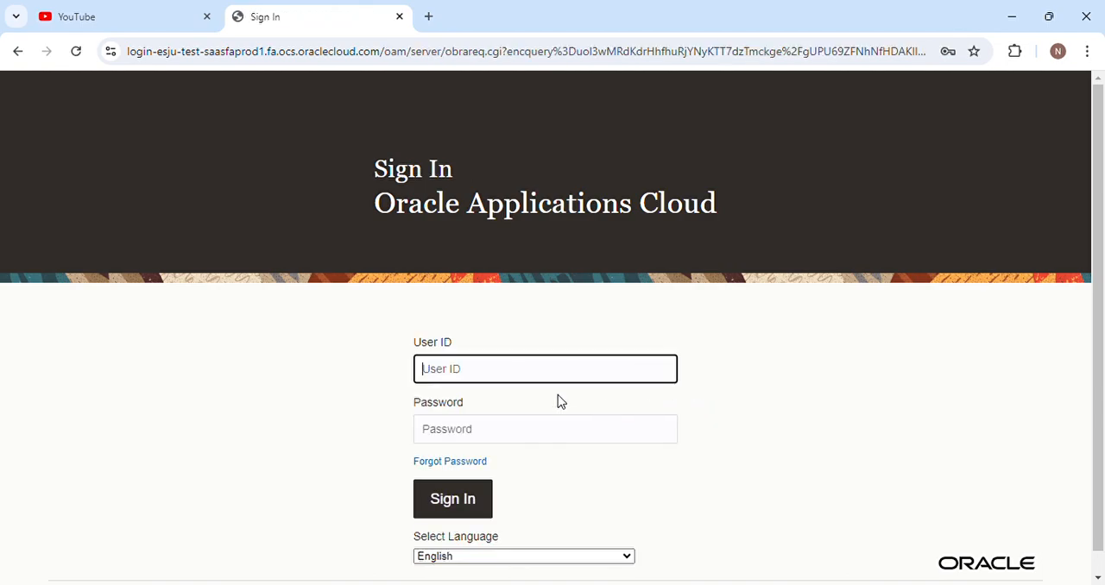
left_click(707, 583)
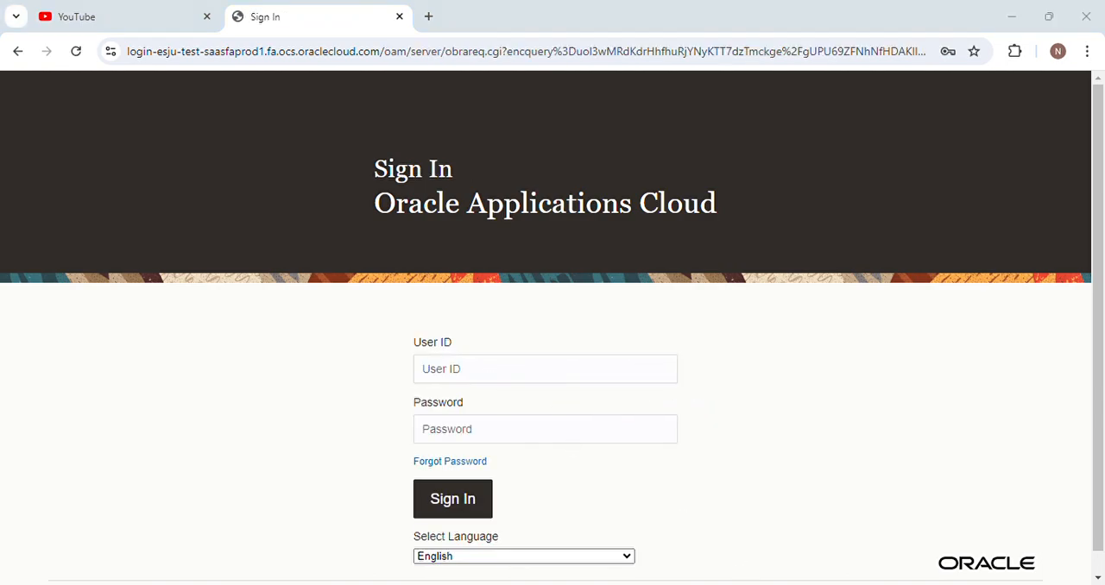
type("SAMS")
key("ctrl+a")
key("BackSpace")
type("R")
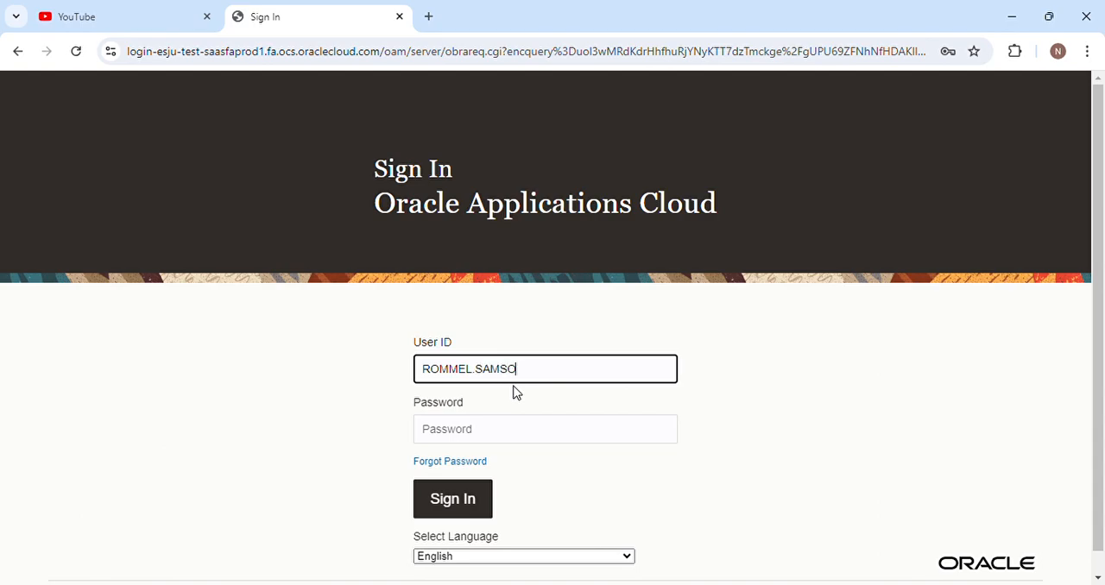
left_click(457, 441)
type("•••")
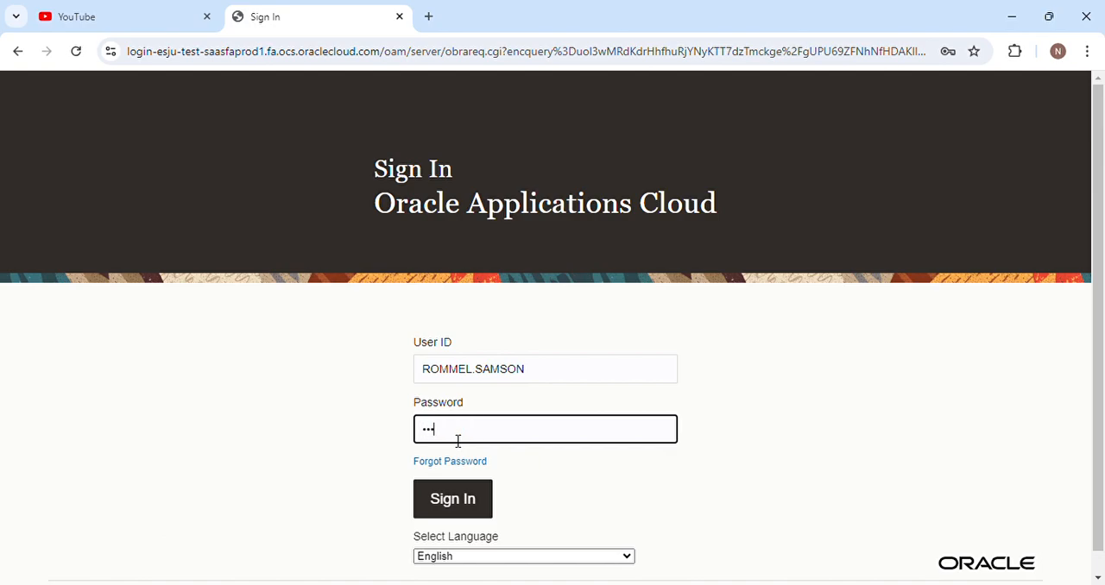
key("Return")
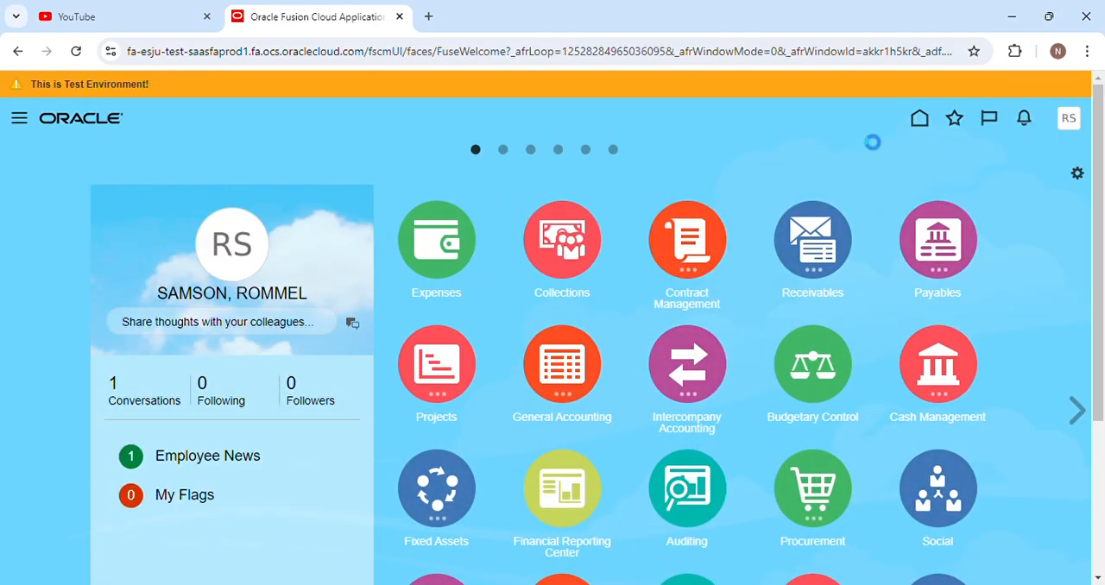
Look in the second approver's account for the purchase order approval request.
left_click(976, 148)
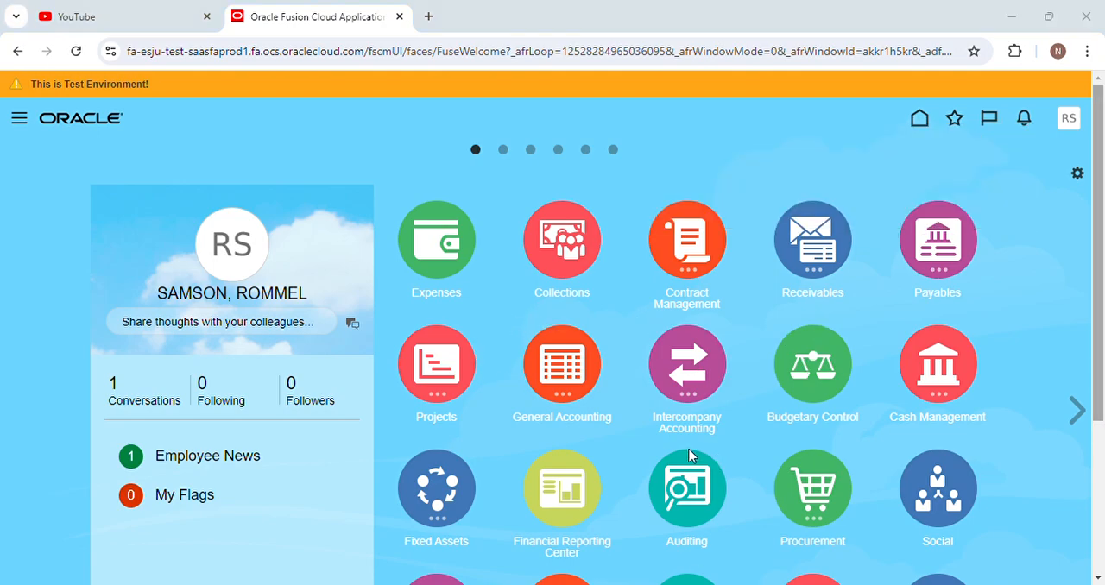
left_click(677, 301)
left_click(798, 292)
left_click(798, 292)
Sign out of the second approver's account and sign in as Evo.user with the account password.
left_click(1070, 120)
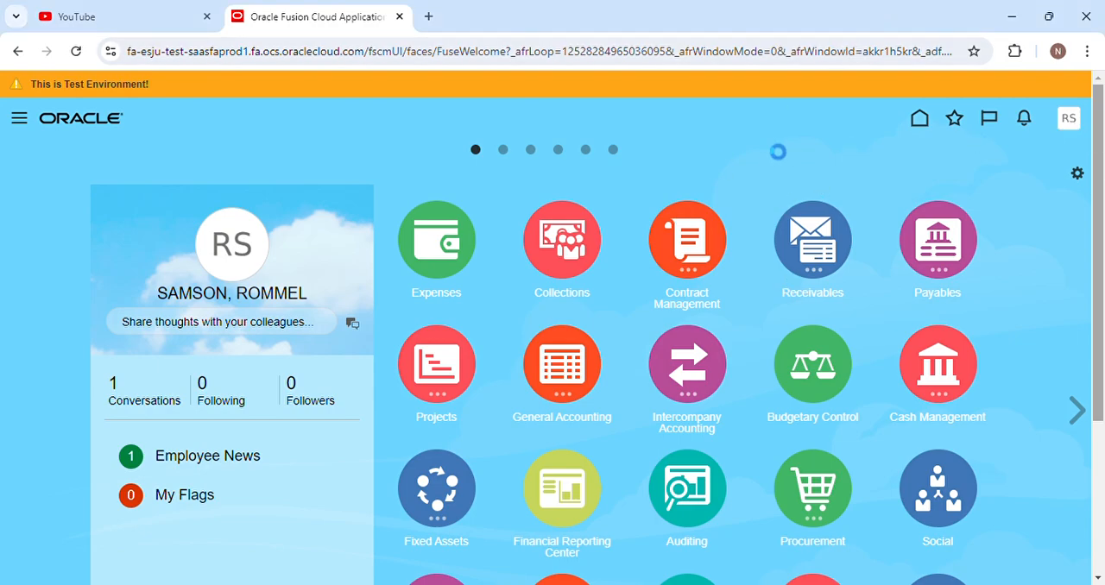
left_click(1036, 158)
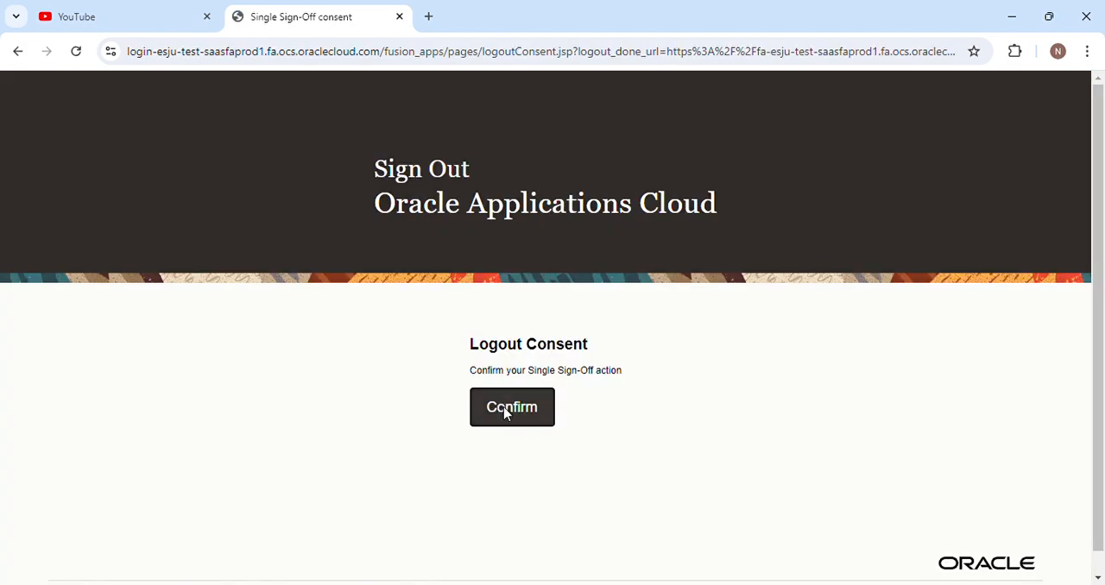
left_click(505, 409)
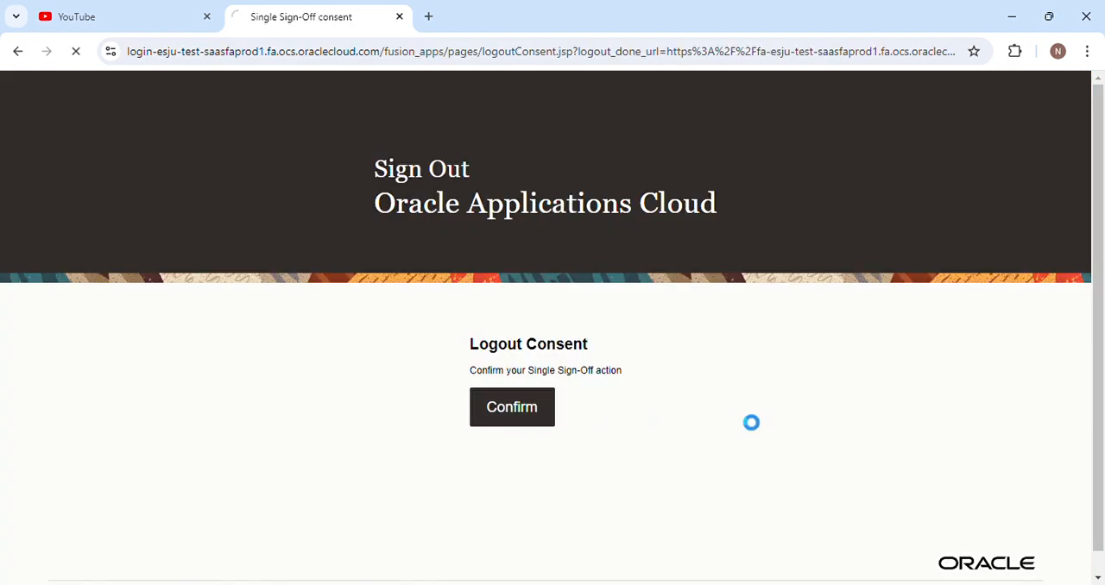
type("Evo.user")
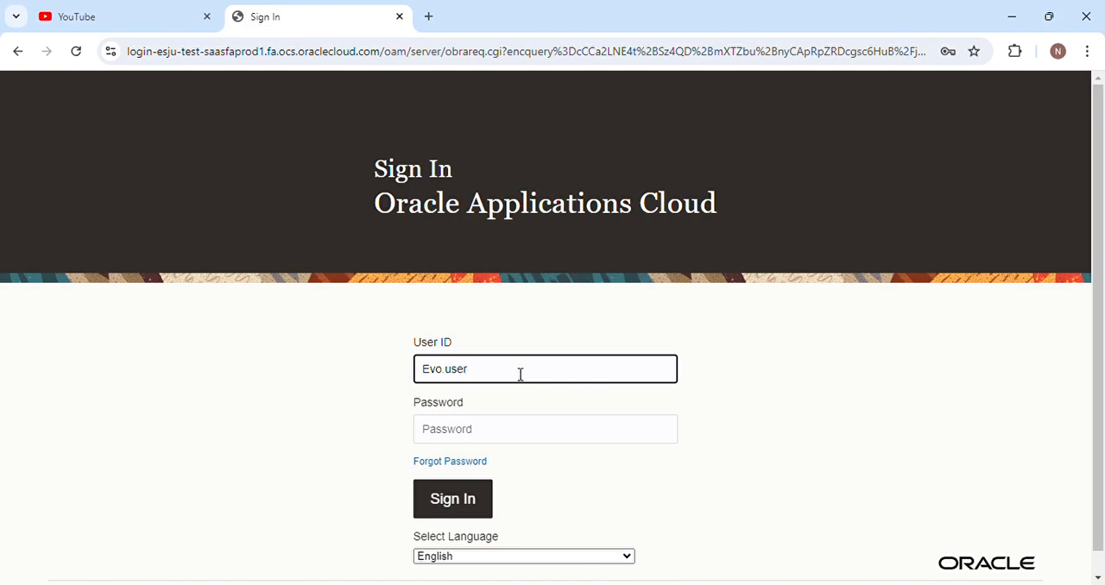
left_click(457, 431)
type("•")
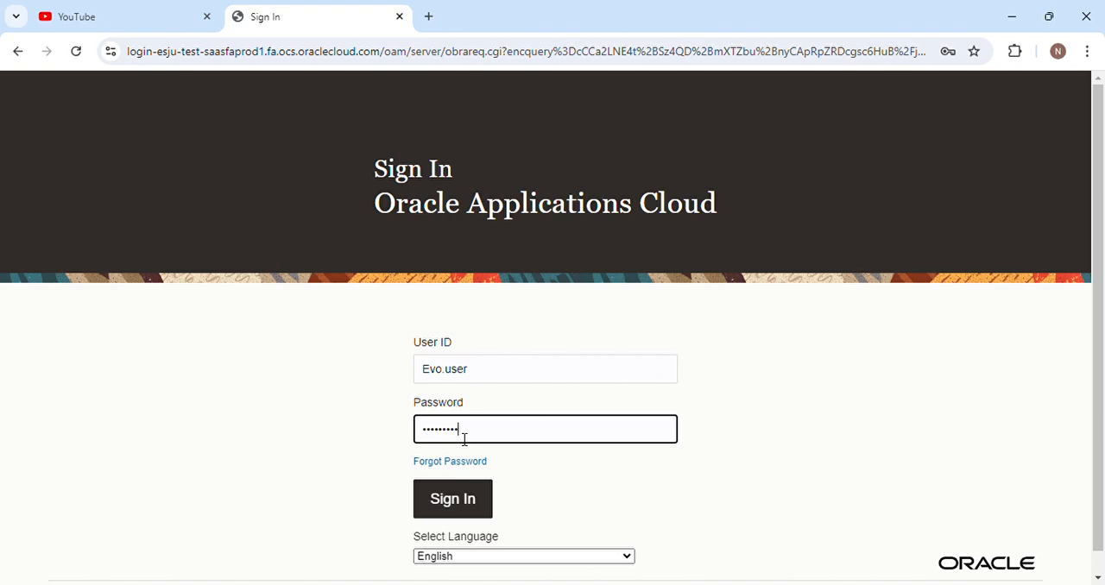
key("Return")
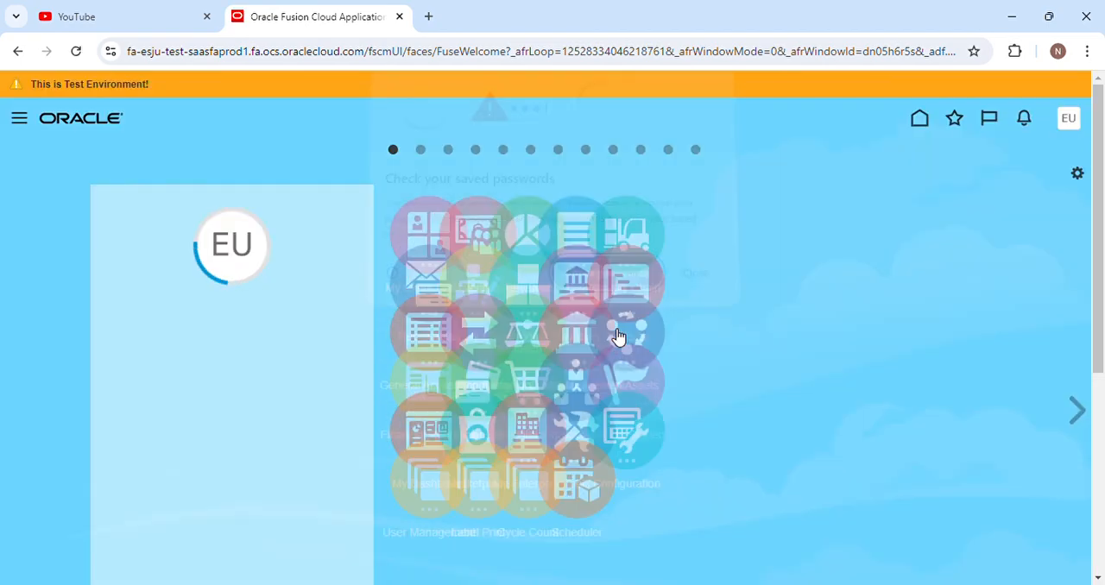
Open the Manage Orders task for Purchase Orders in the Procurement area.
scroll(960, 272, "down", 3)
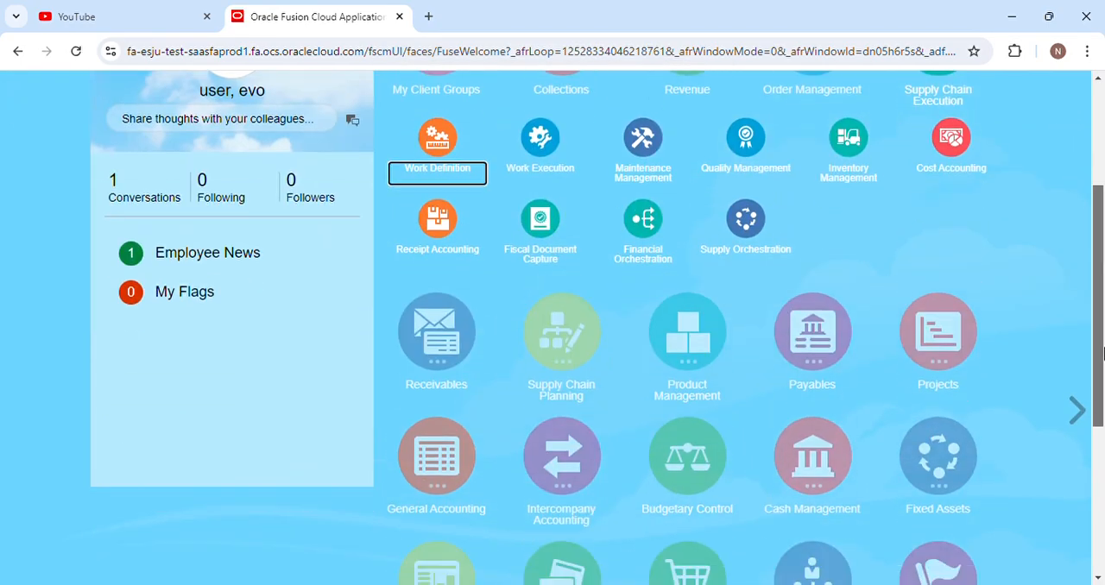
scroll(949, 372, "down", 1)
scroll(654, 456, "down", 1)
scroll(681, 432, "up", 1)
left_click(687, 423)
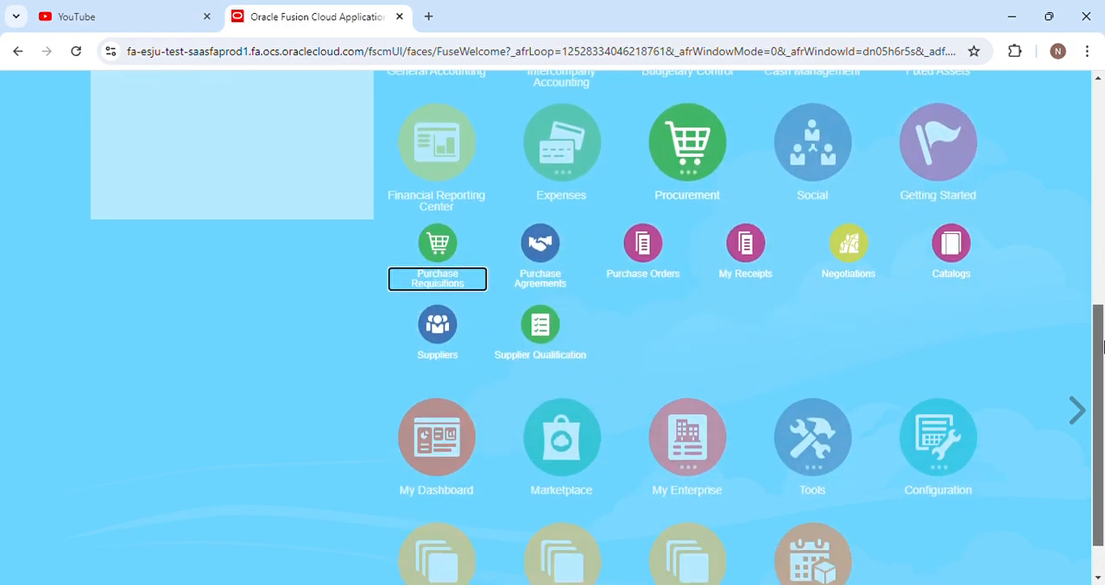
left_click(658, 278)
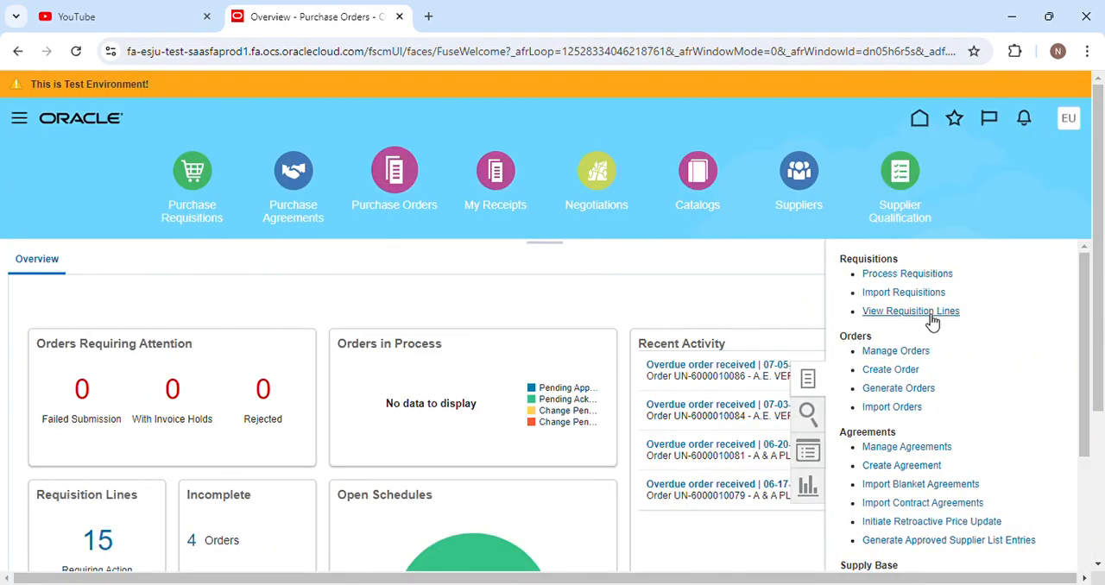
left_click(913, 357)
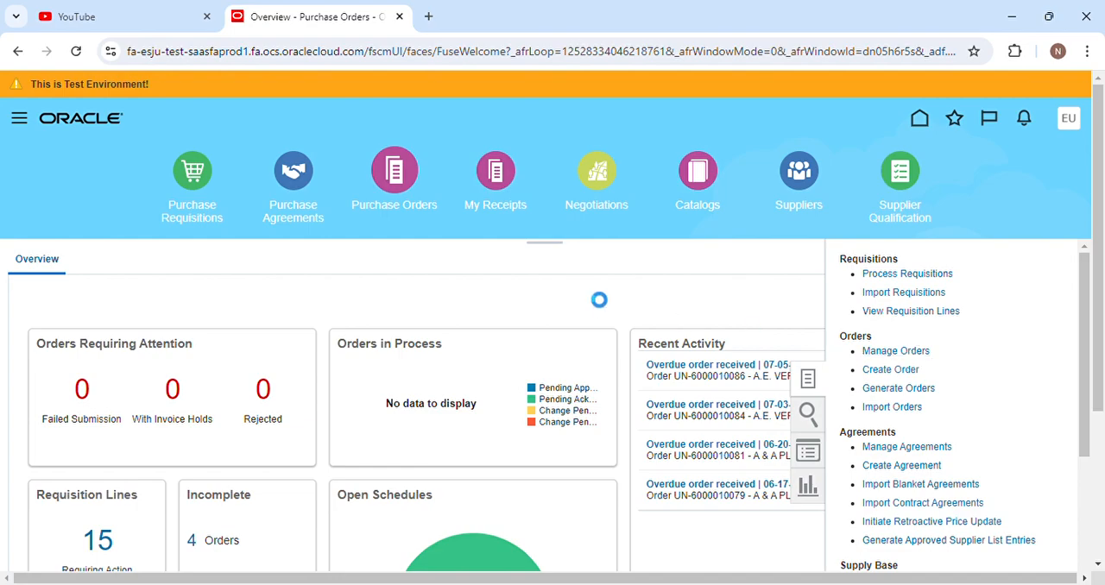
Clear the Buyer criterion and search the orders by the copied purchase order number.
scroll(611, 342, "down", 2)
left_click(305, 373)
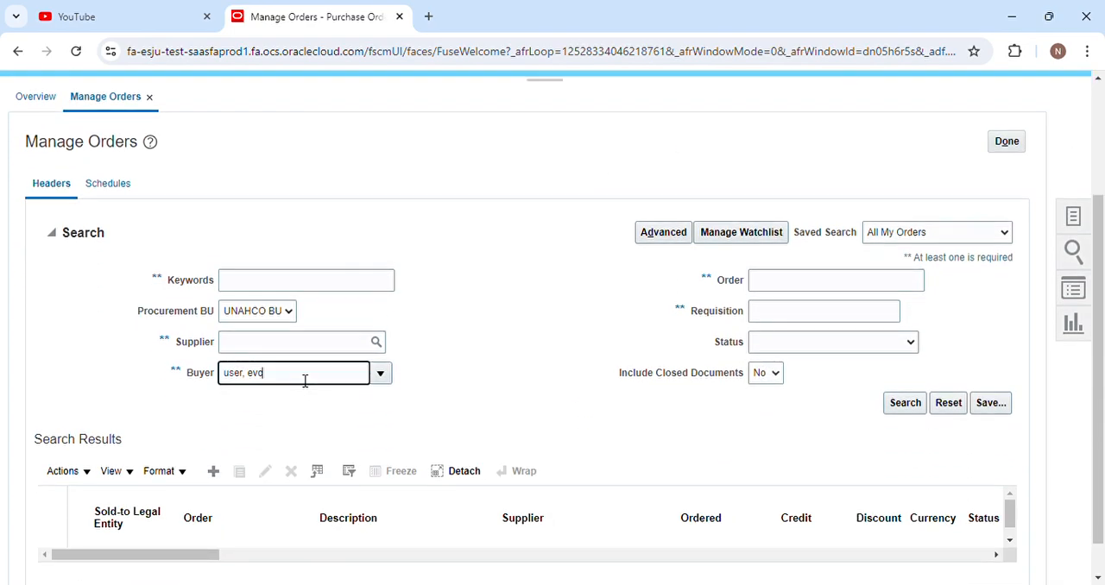
key("BackSpace")
key("BackSpace")
key("BackSpace")
key("BackSpace")
key("BackSpace")
key("BackSpace")
key("BackSpace")
key("BackSpace")
key("BackSpace")
left_click(604, 402)
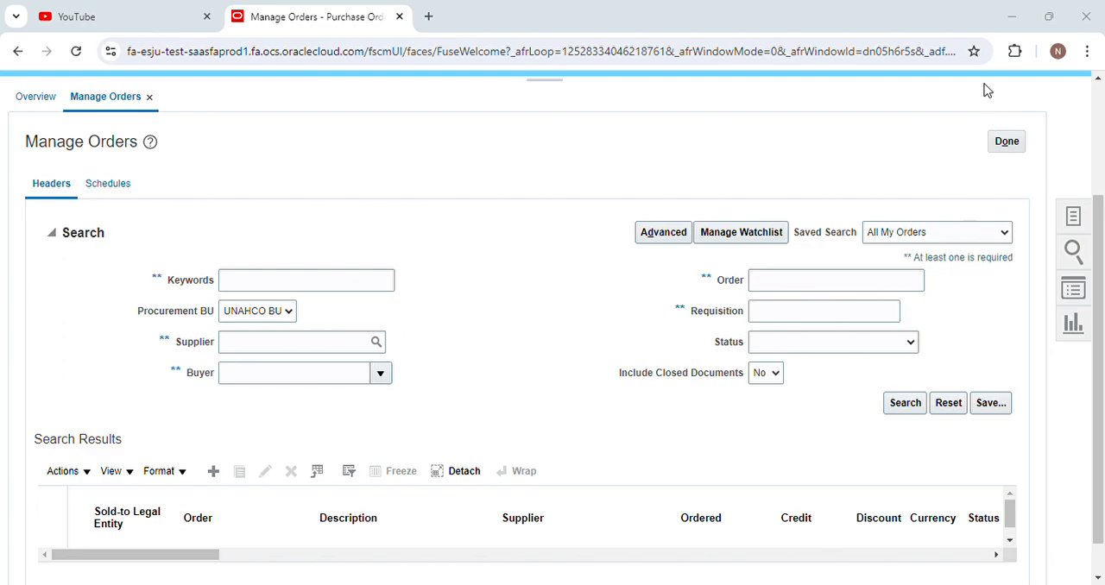
left_click(779, 290)
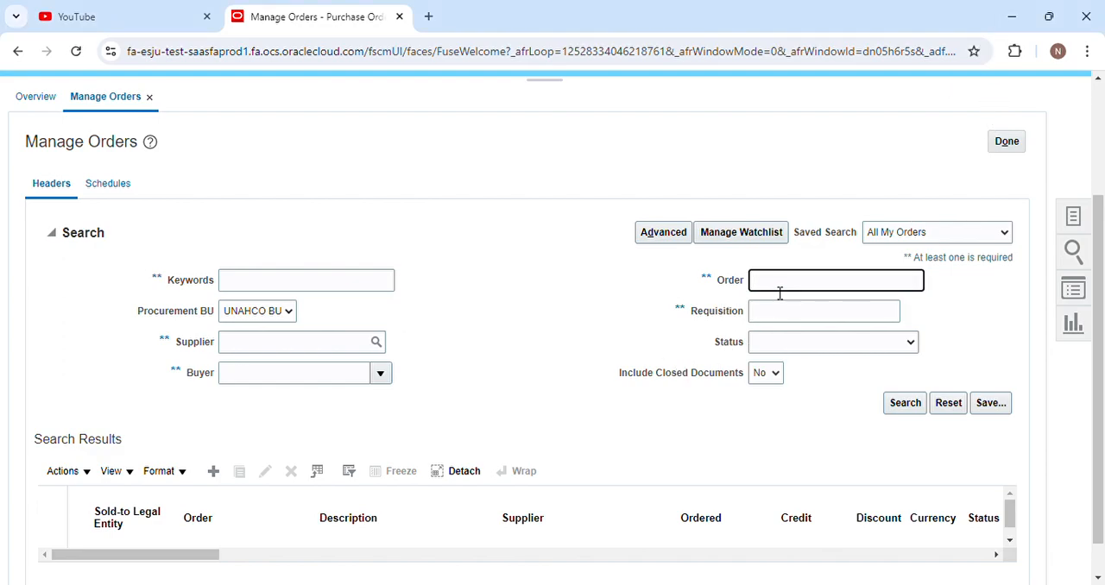
key("ctrl+v")
left_click(267, 319)
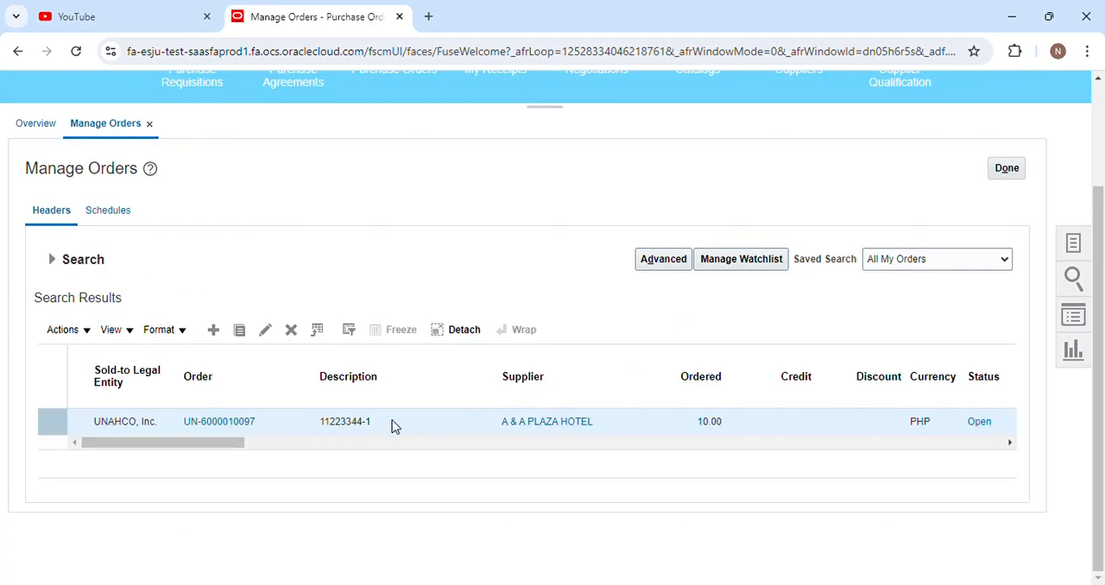
Examine the order's status and remaining columns in the search results and close Manage Orders.
left_click_drag(237, 443, 636, 444)
left_click_drag(258, 444, 210, 451)
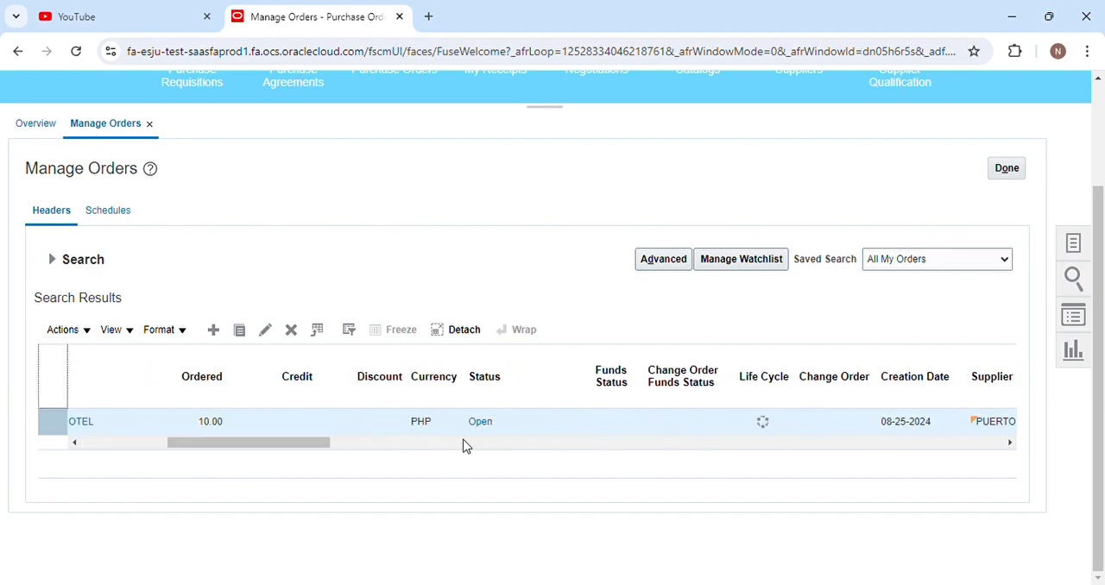
left_click_drag(301, 444, 216, 450)
scroll(603, 432, "up", 1)
scroll(604, 437, "up", 2)
left_click(1006, 304)
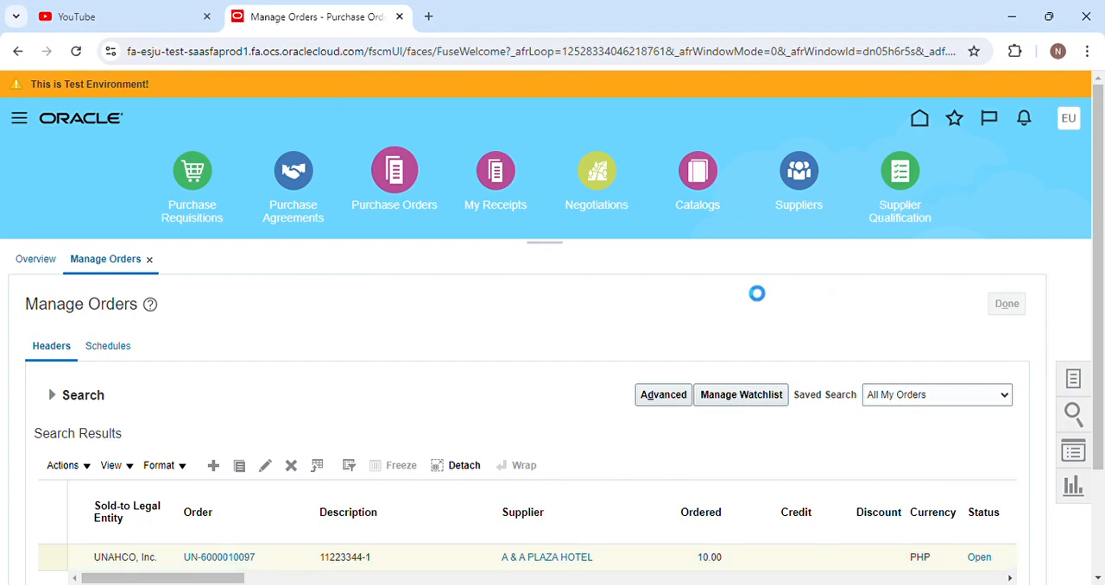
Open the Receive Expected Shipments task in the Inventory Management area.
left_click(918, 121)
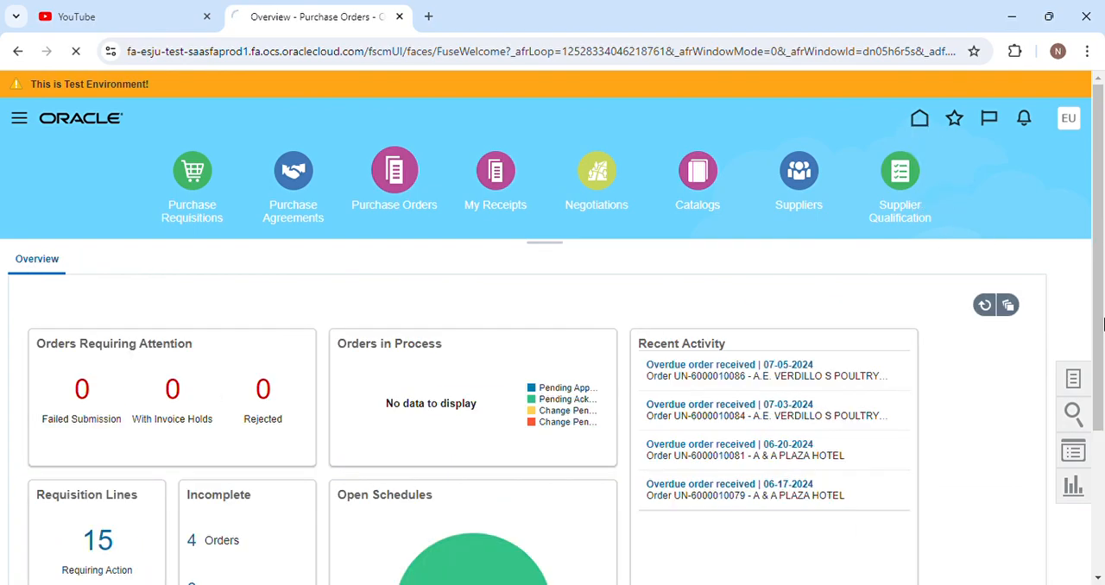
scroll(630, 362, "down", 3)
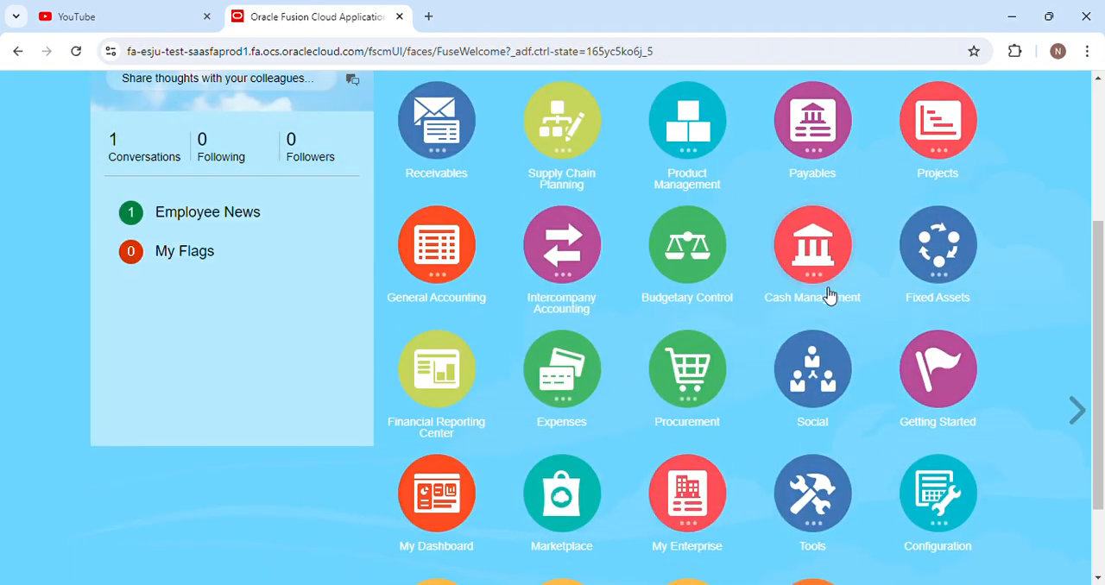
scroll(831, 296, "up", 2)
left_click(943, 184)
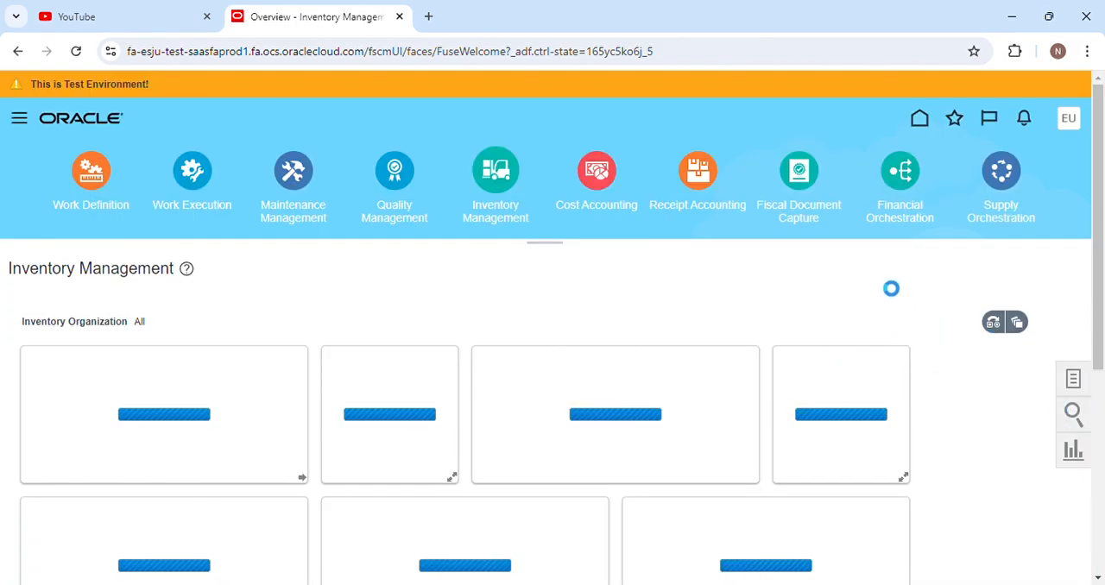
left_click(865, 271)
left_click(857, 325)
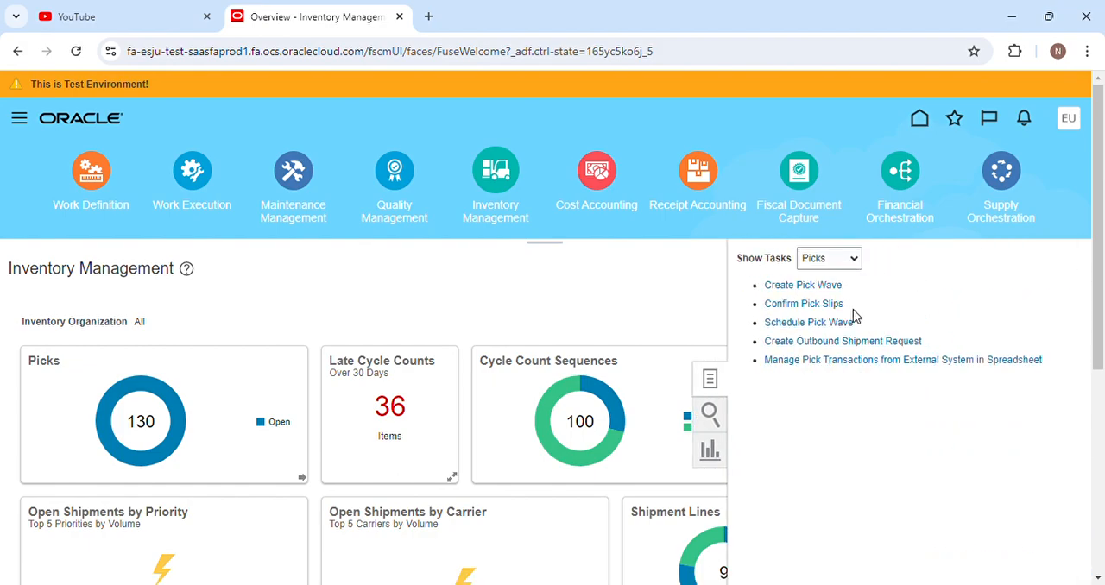
left_click(845, 324)
left_click(874, 301)
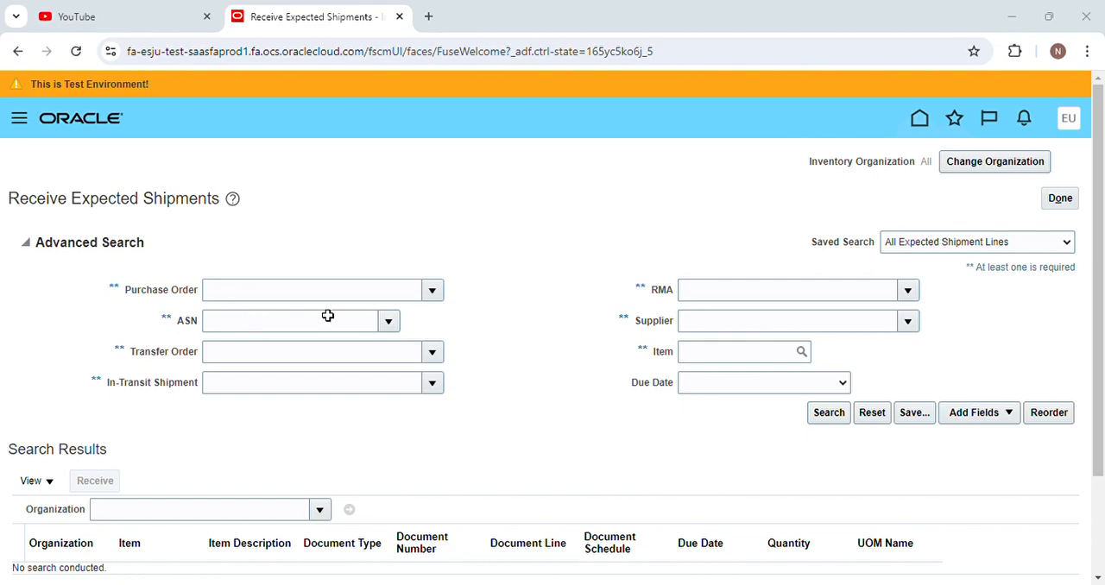
Find the order by the copied purchase order number and search its expected shipment lines.
left_click(433, 292)
left_click(245, 343)
left_click(373, 311)
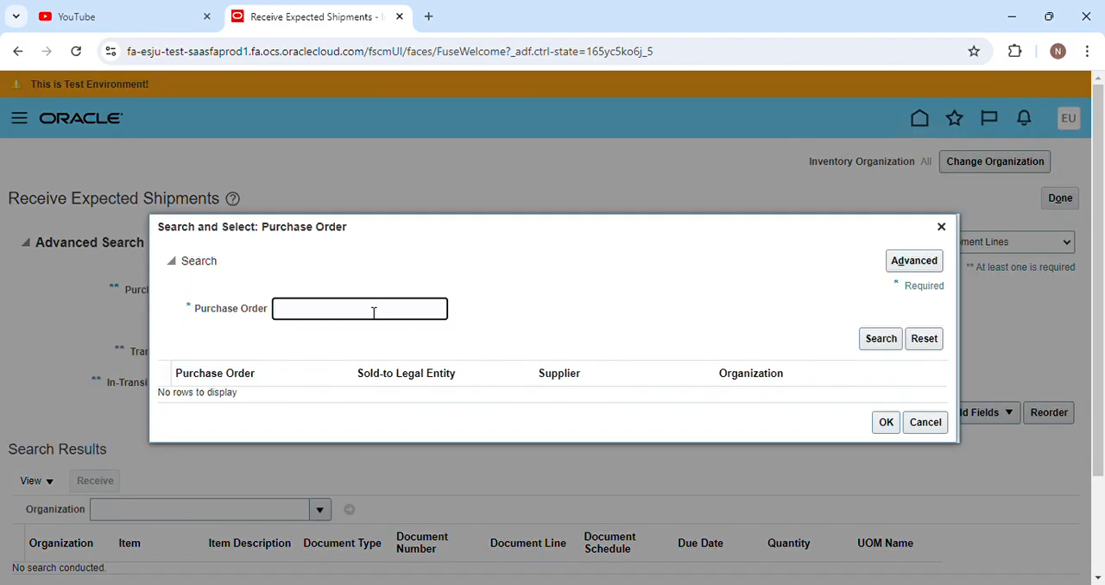
key("ctrl+v")
left_click(876, 342)
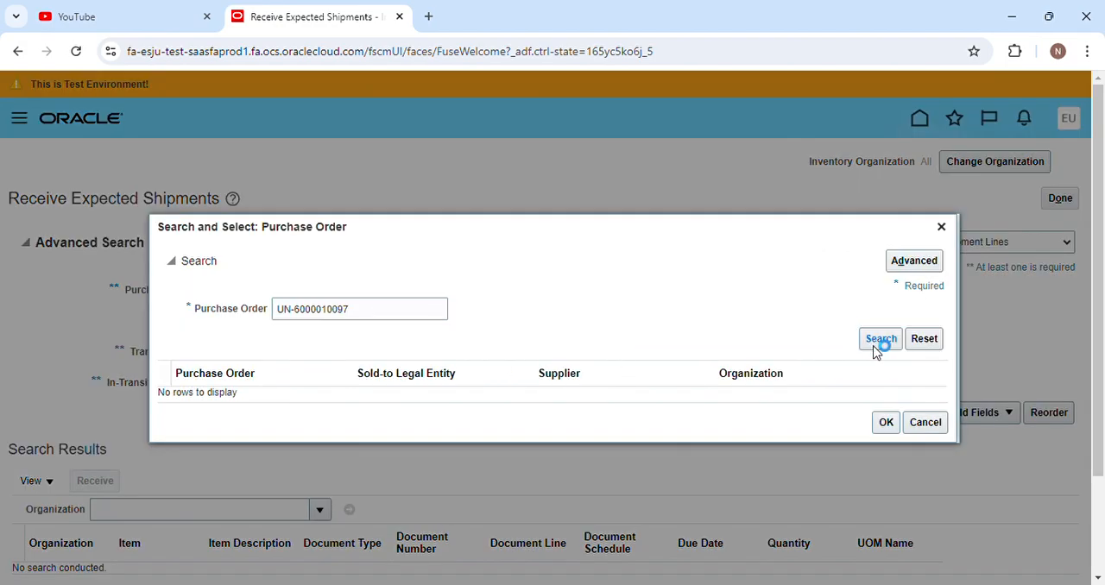
left_click(553, 390)
left_click(878, 424)
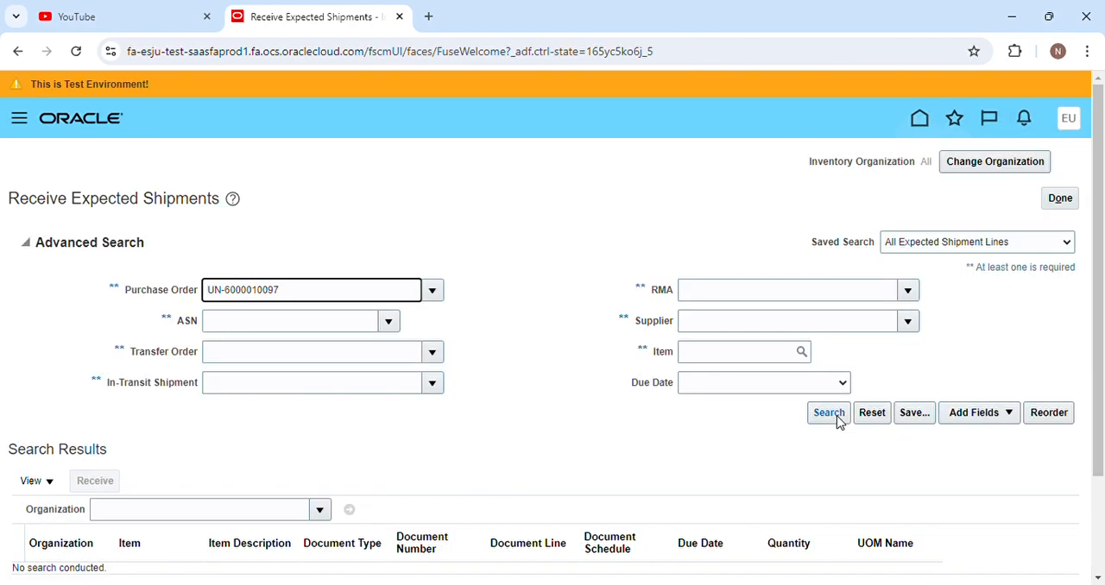
left_click(827, 413)
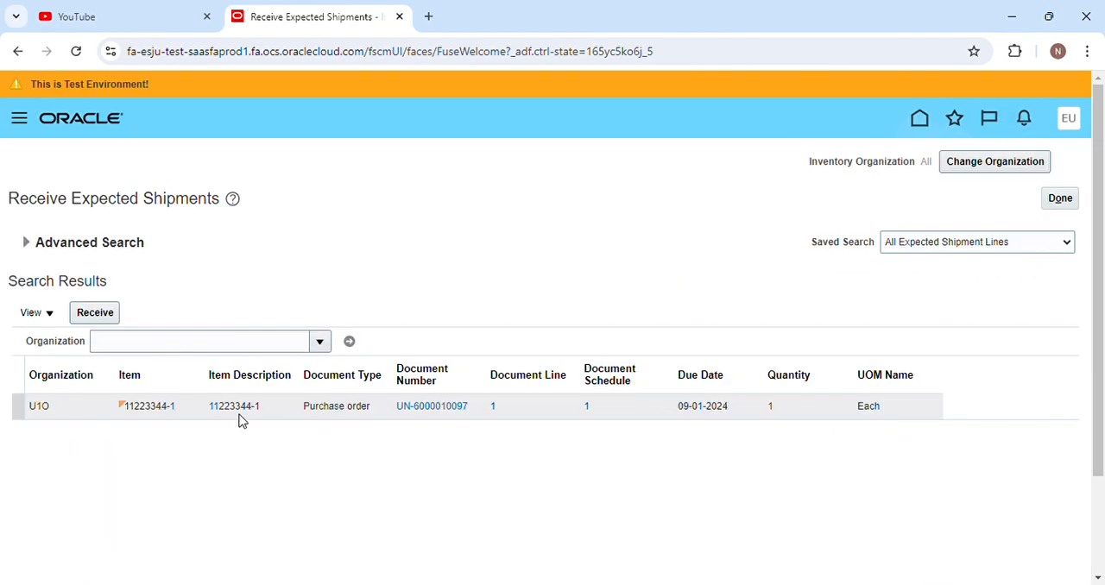
Start receiving the expected shipment line for item 11223344-1 and show its receipt quantity.
left_click(171, 417)
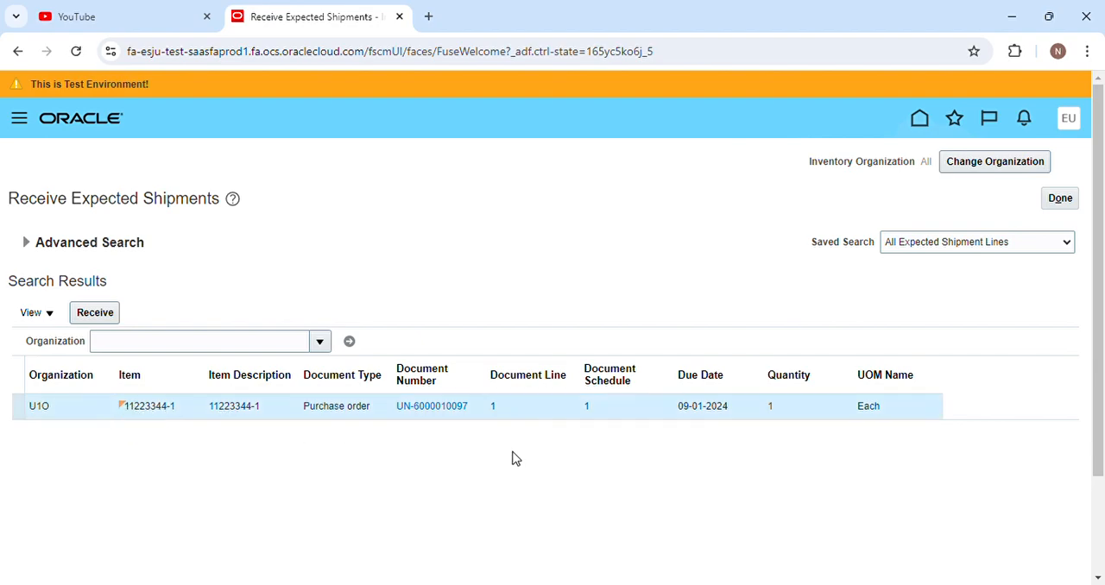
left_click(78, 318)
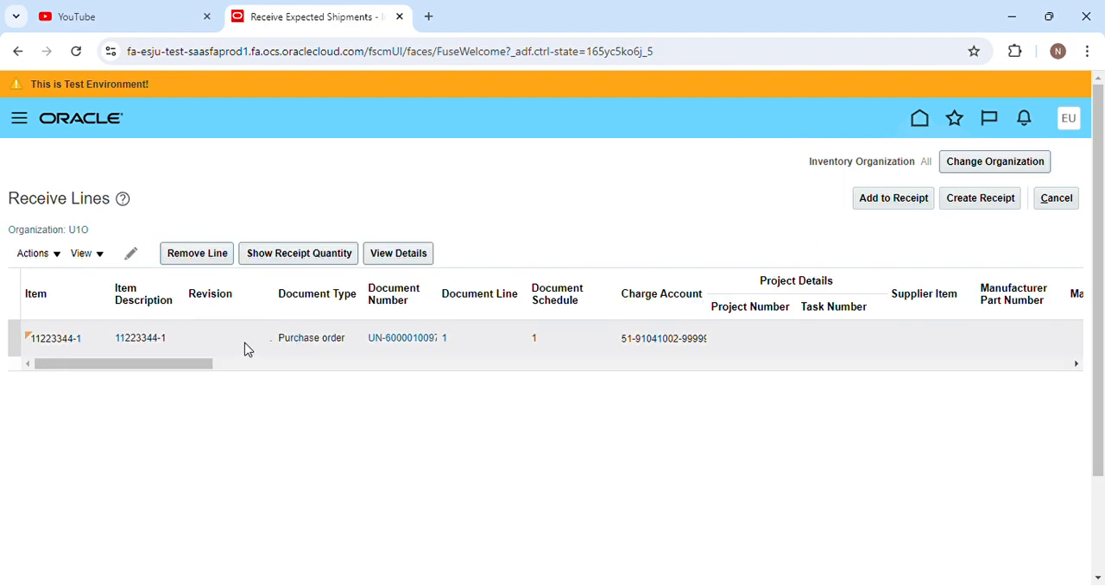
left_click_drag(288, 255, 290, 270)
Set the receive line's subinventory to U1-DAMAGED and its locator to Damaged.
left_click_drag(195, 366, 542, 369)
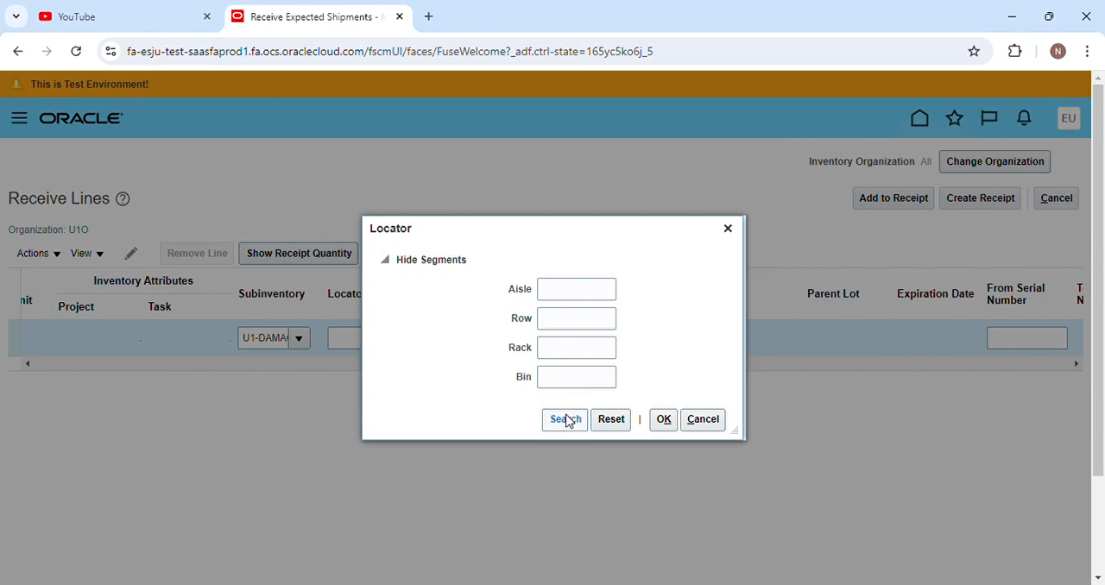
left_click(566, 420)
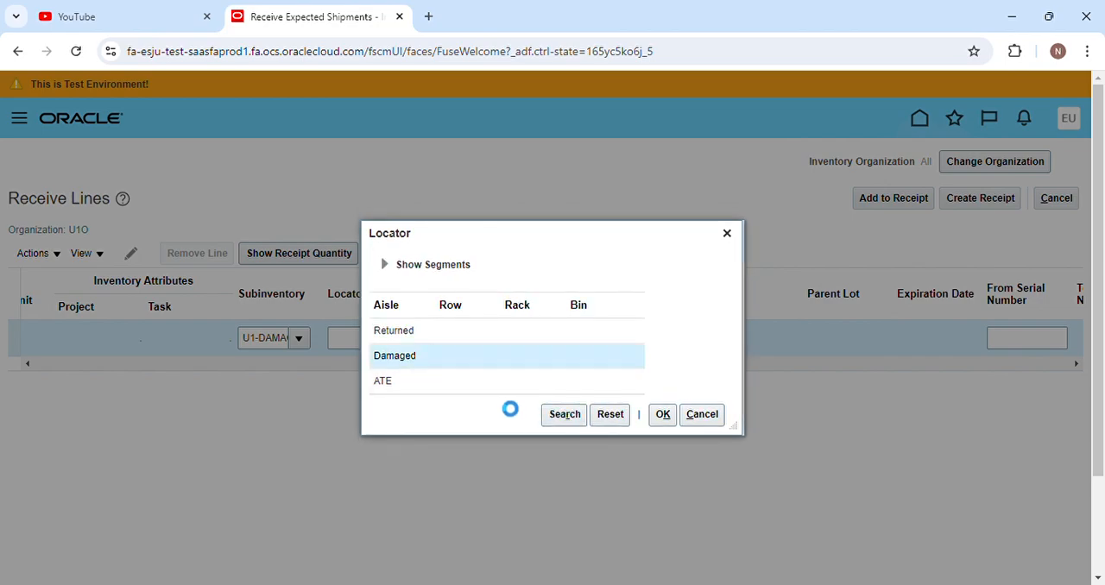
left_click(662, 414)
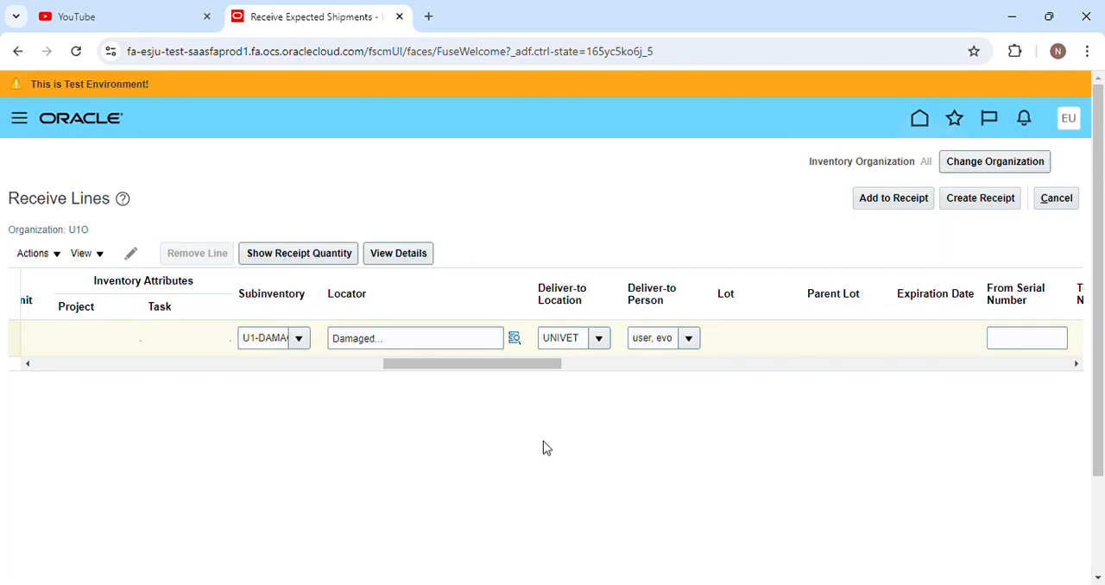
Try to enter 100 as the receive line's starting serial number.
left_click_drag(426, 364, 520, 373)
left_click(498, 339)
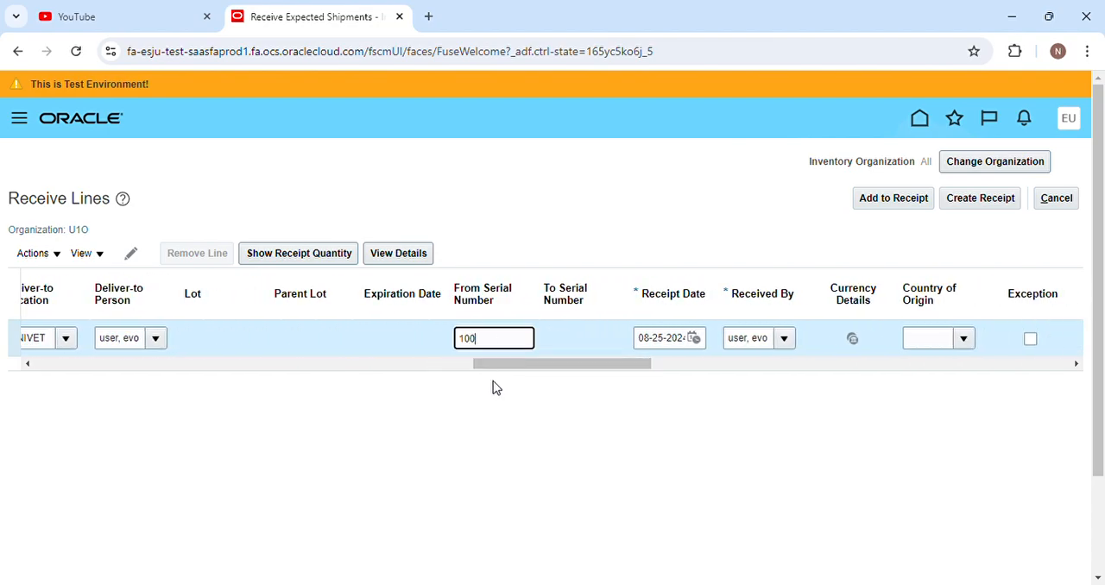
left_click_drag(506, 369, 561, 383)
left_click(729, 231)
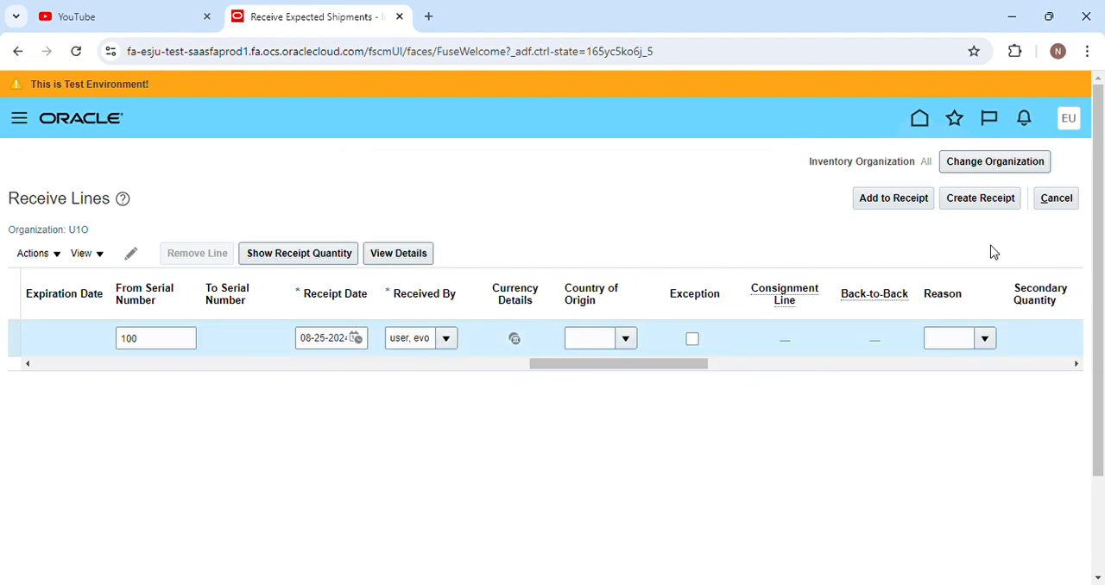
Look at the Country of Origin and Reason choices for the receive line without selecting any.
left_click_drag(696, 370, 661, 374)
left_click(674, 339)
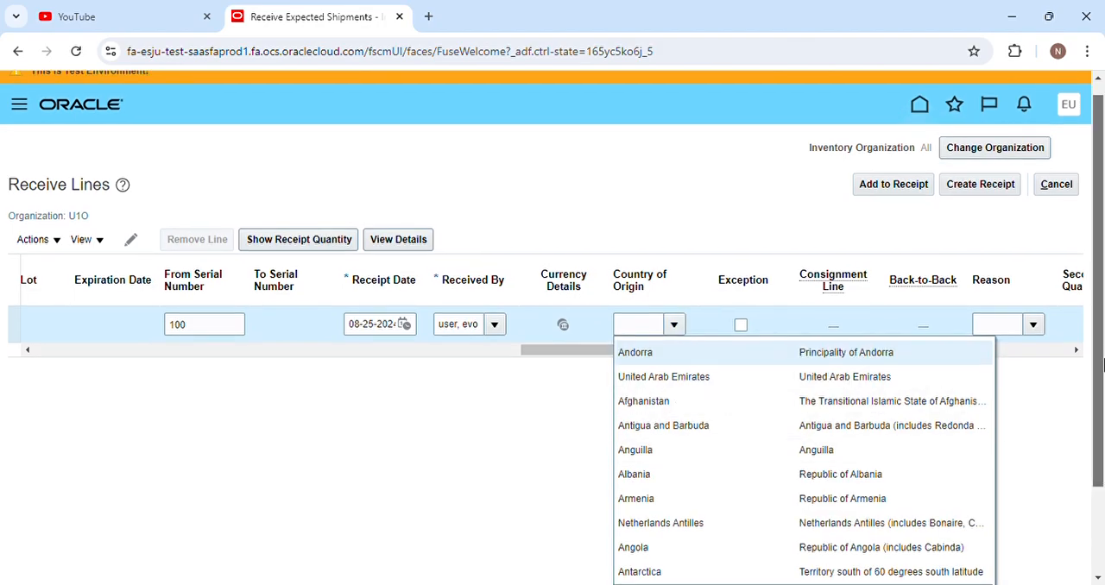
scroll(716, 406, "down", 1)
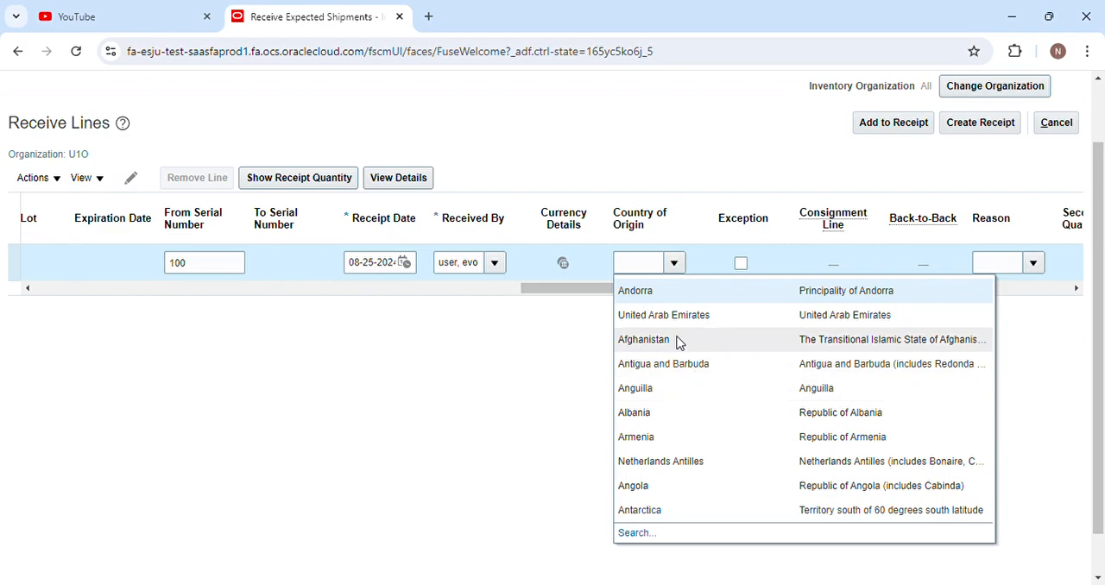
left_click(568, 389)
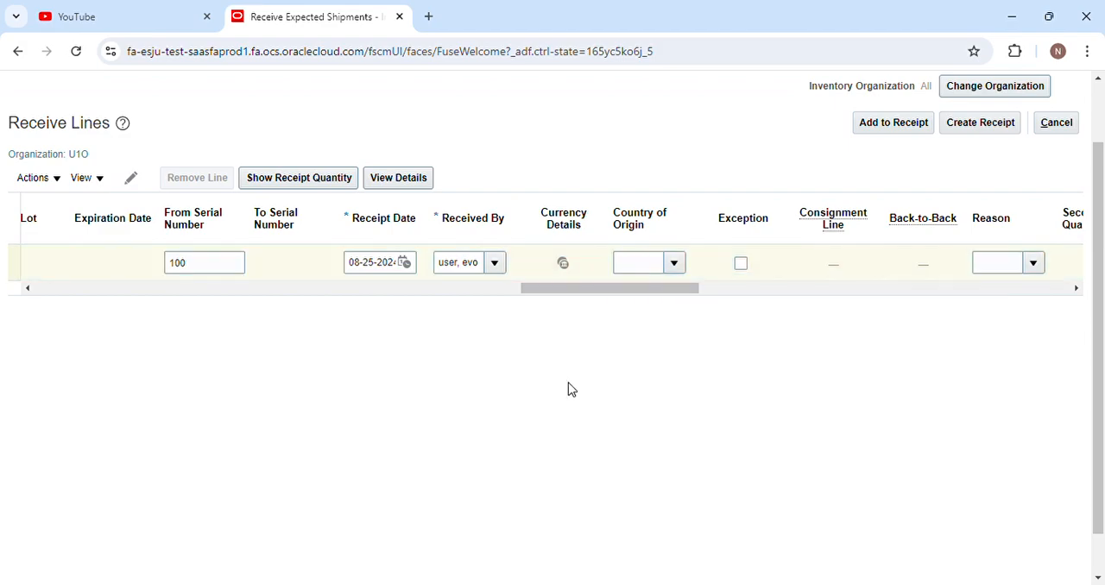
left_click(715, 288)
left_click(708, 263)
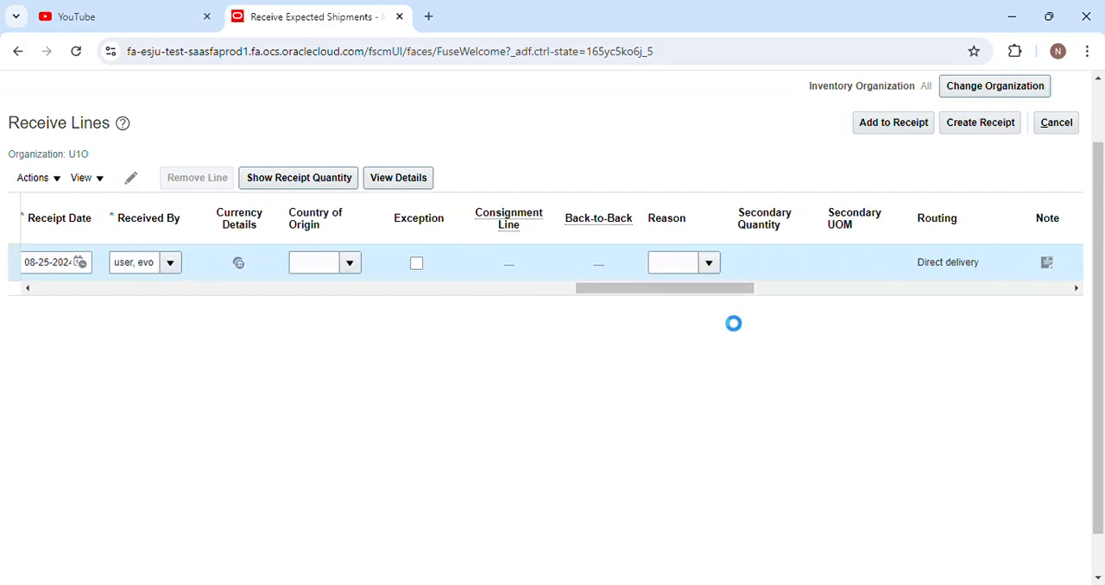
left_click(697, 441)
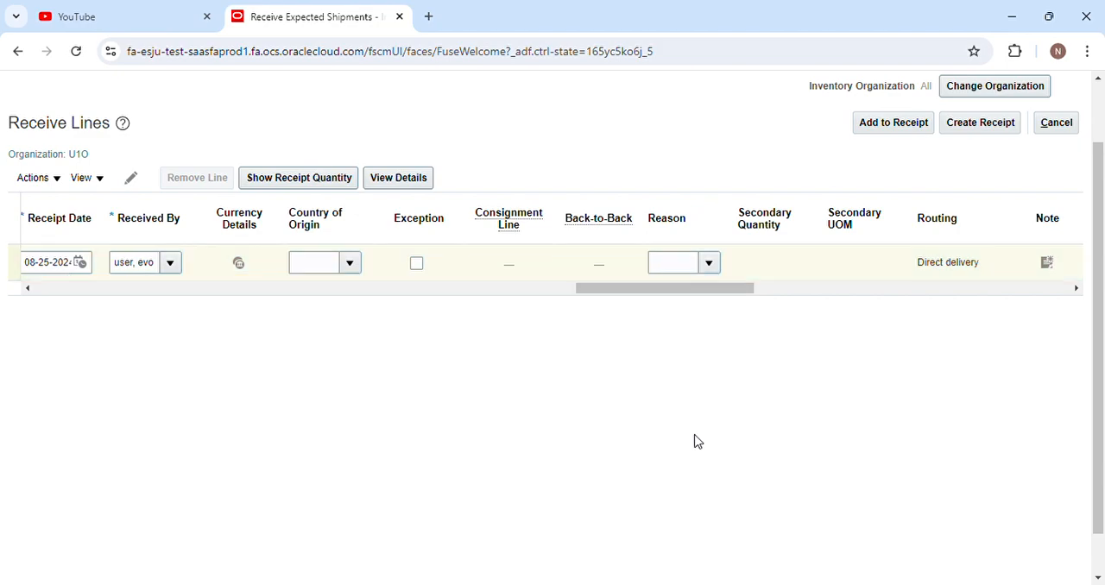
Try to create the receipt from the receive line and dismiss the error.
left_click_drag(653, 292, 978, 296)
left_click_drag(1103, 344, 1102, 306)
left_click(981, 178)
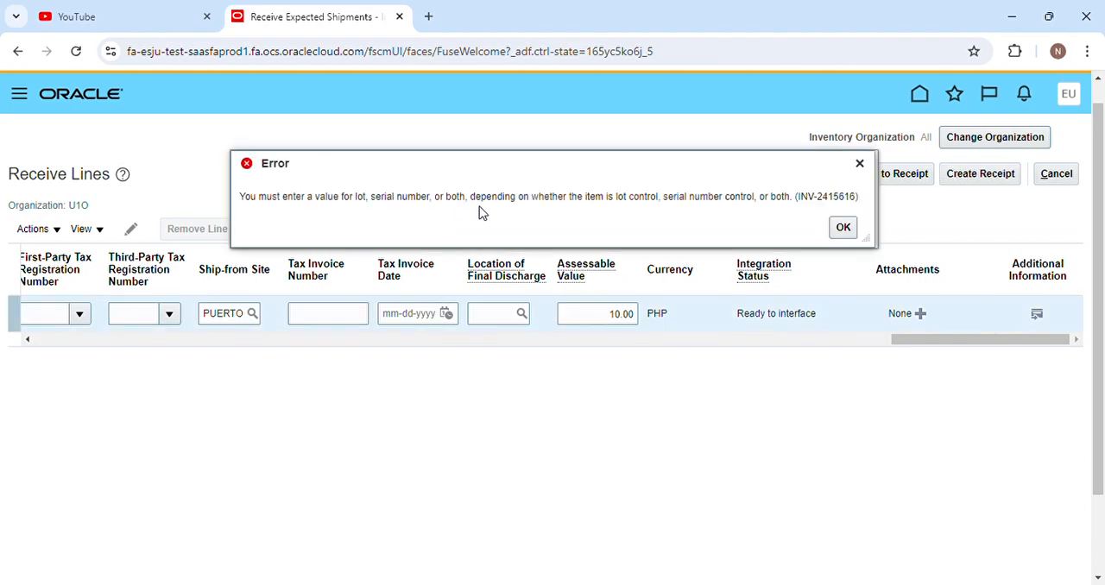
left_click(844, 227)
Try 10 and 100 as the receive line's starting serial number, dismissing each error.
left_click_drag(937, 343, 529, 413)
left_click(443, 321)
type("10")
left_click(552, 184)
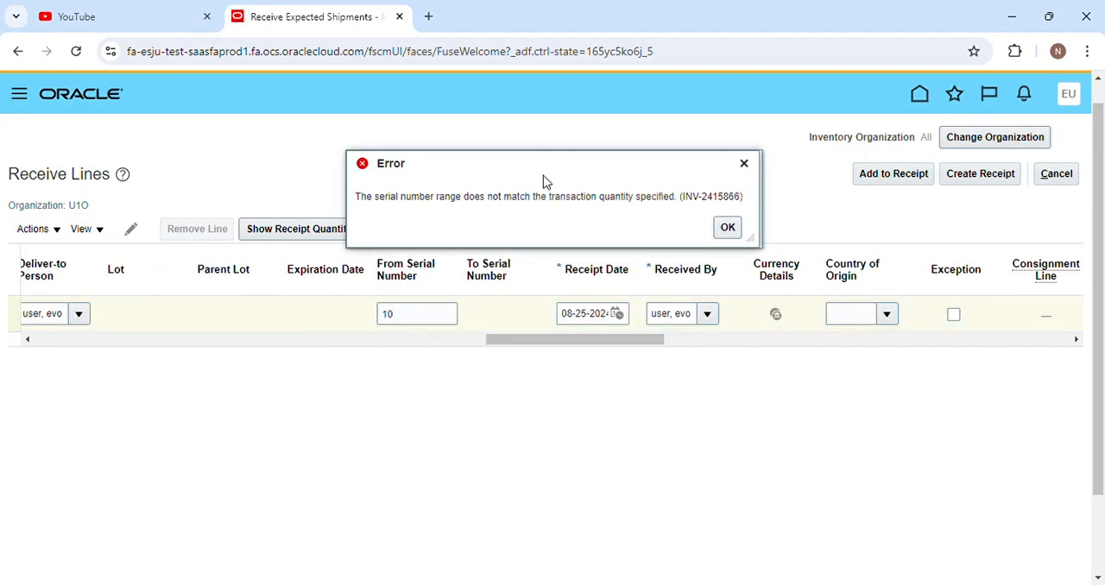
left_click(727, 227)
left_click(444, 326)
type("0")
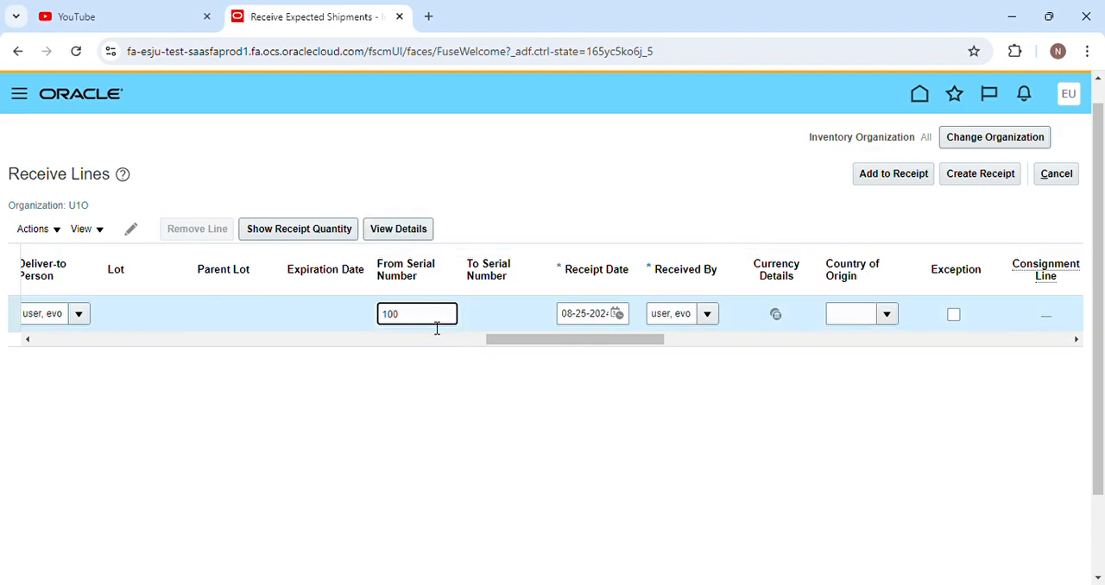
left_click(489, 396)
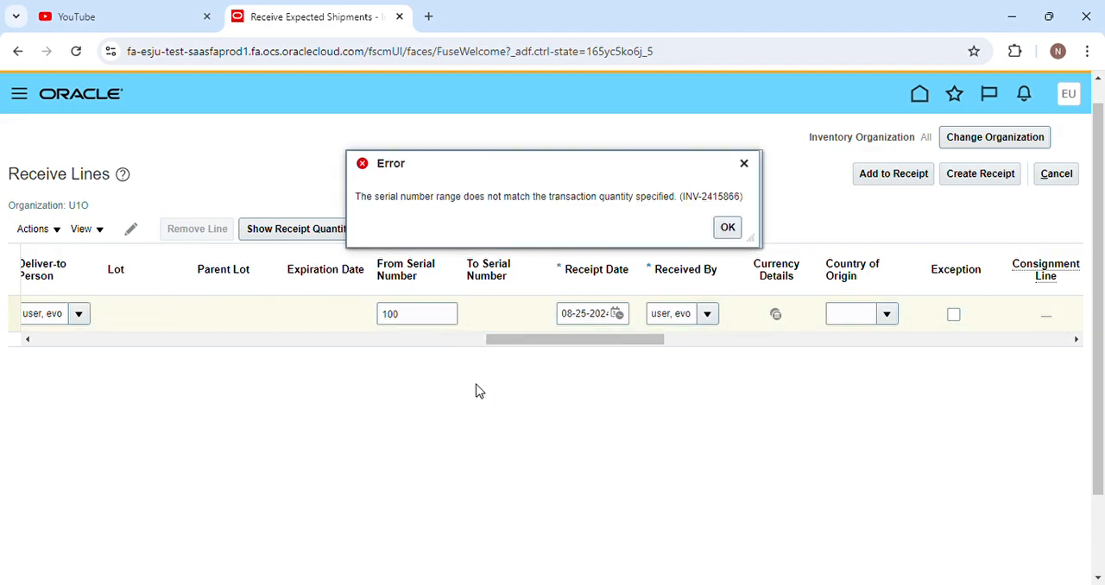
left_click(728, 227)
Set the receive line's starting serial number to 101.
left_click(434, 315)
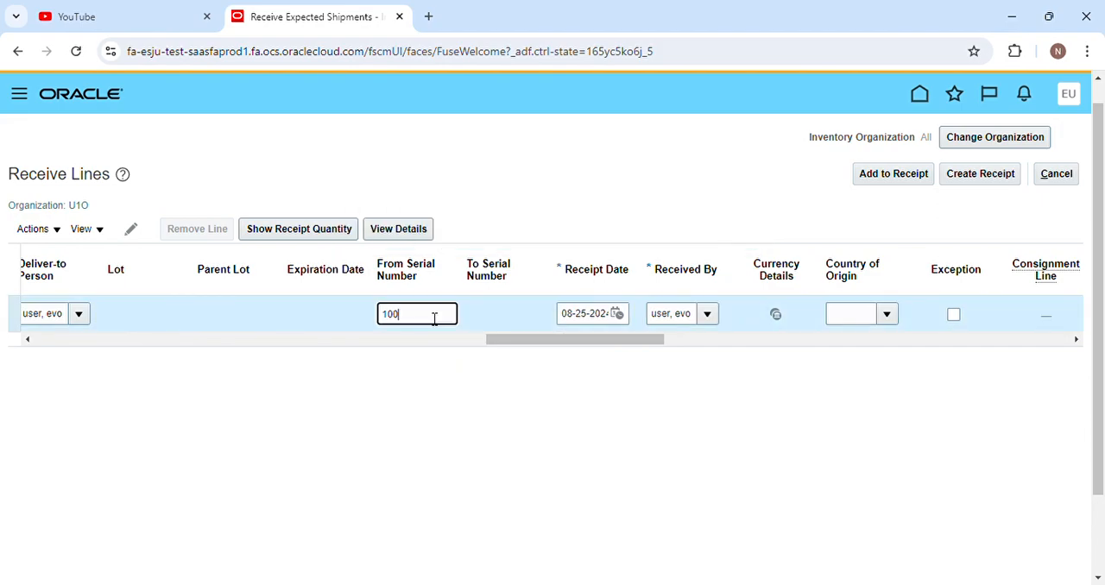
key("BackSpace")
type("1")
left_click(602, 424)
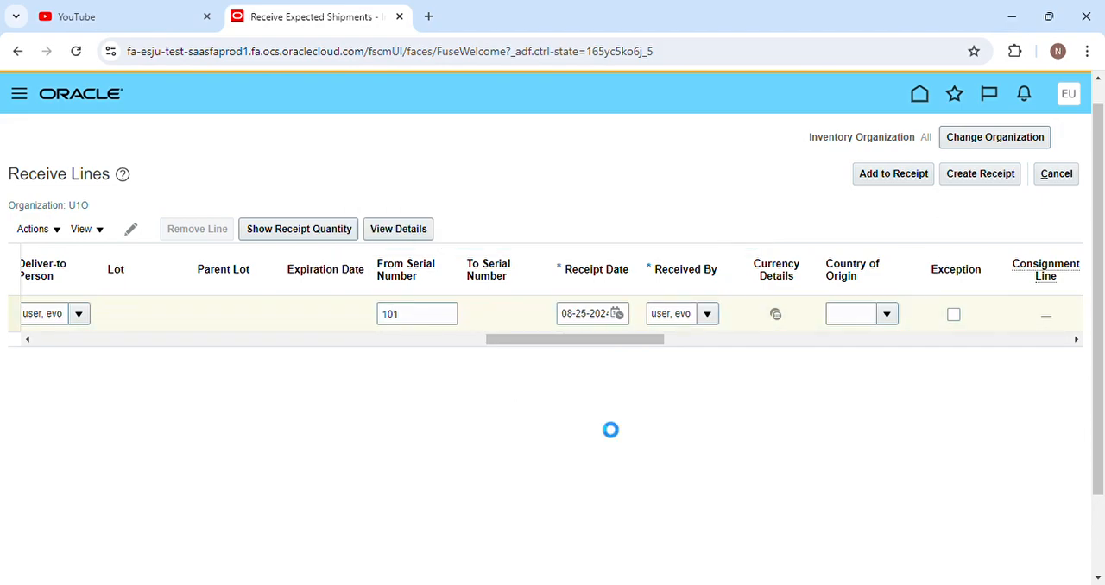
left_click_drag(553, 341, 568, 340)
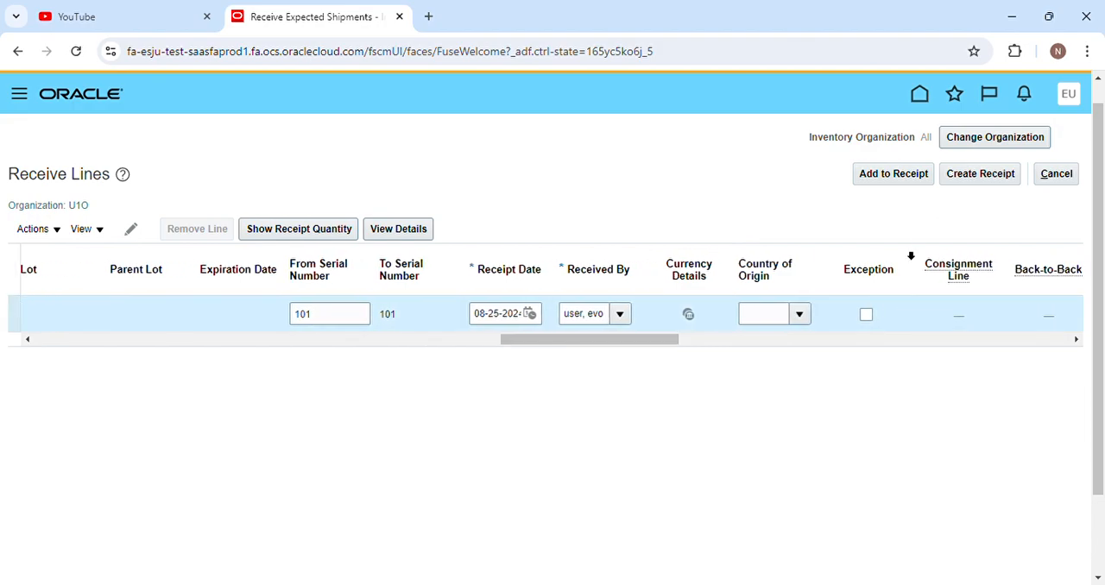
Create a receipt from the receive line, submit it, and highlight the receipt number before closing the confirmation.
left_click(1001, 189)
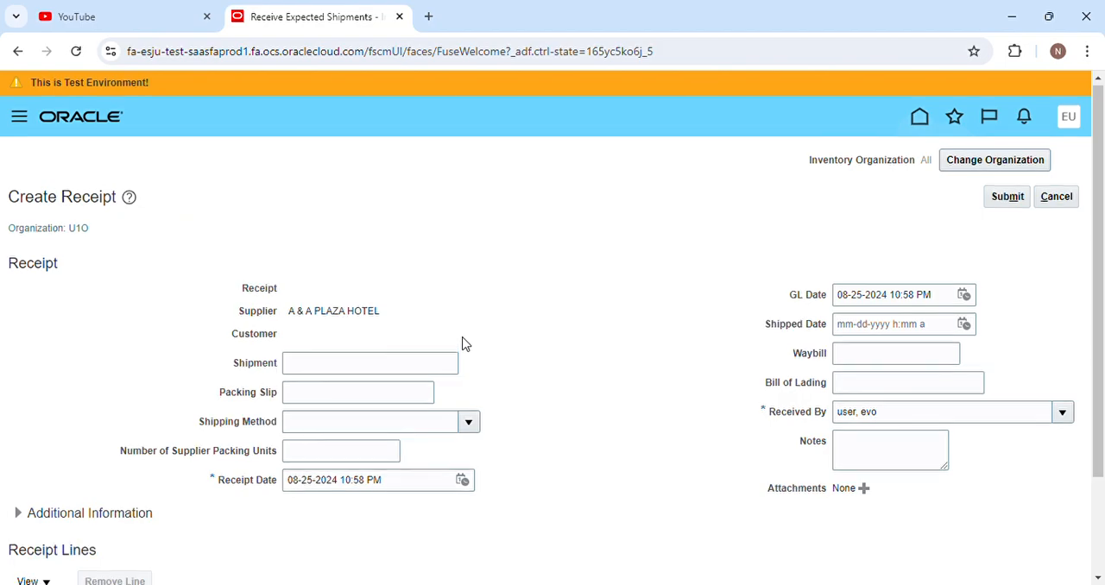
scroll(463, 344, "down", 2)
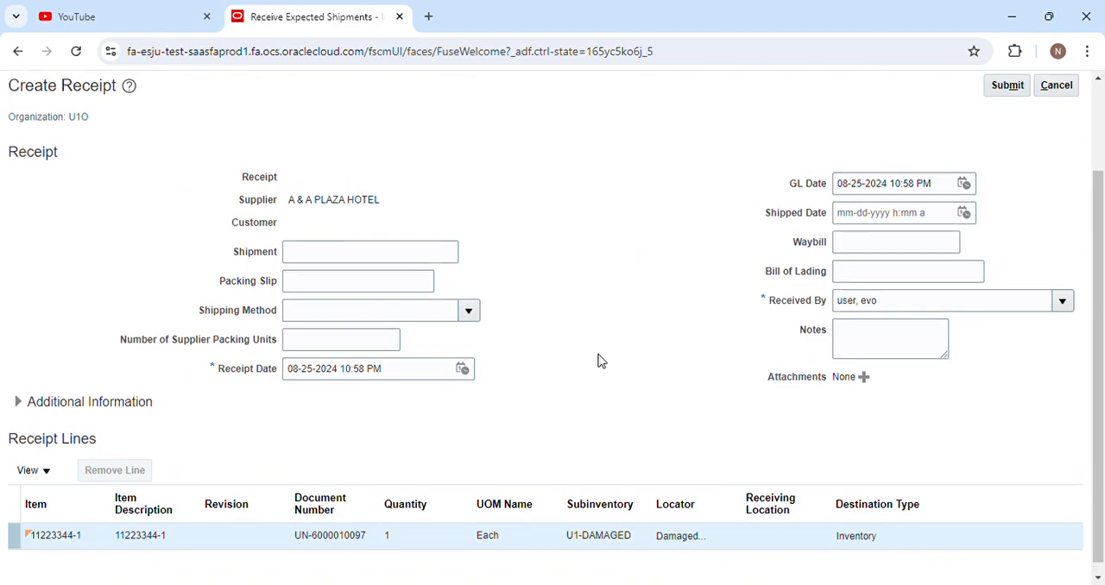
scroll(495, 403, "up", 3)
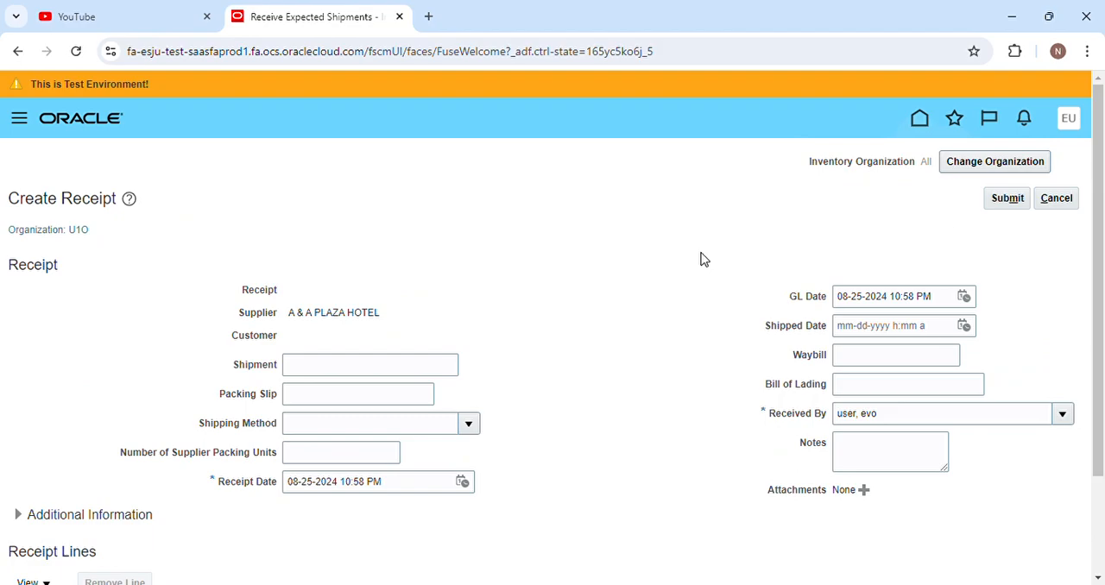
left_click(1006, 199)
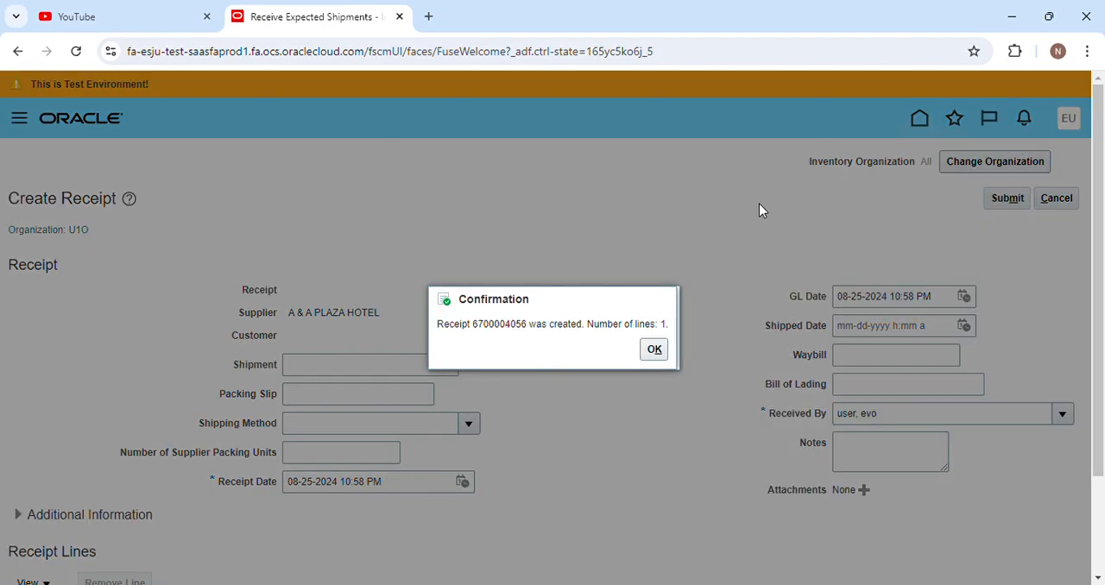
left_click_drag(473, 323, 529, 326)
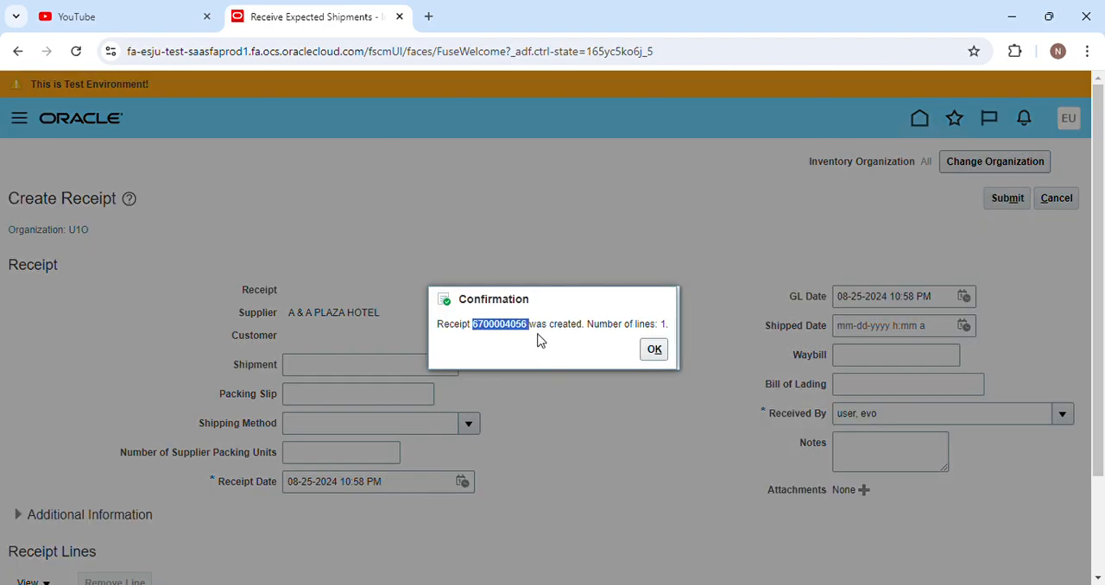
left_click(652, 348)
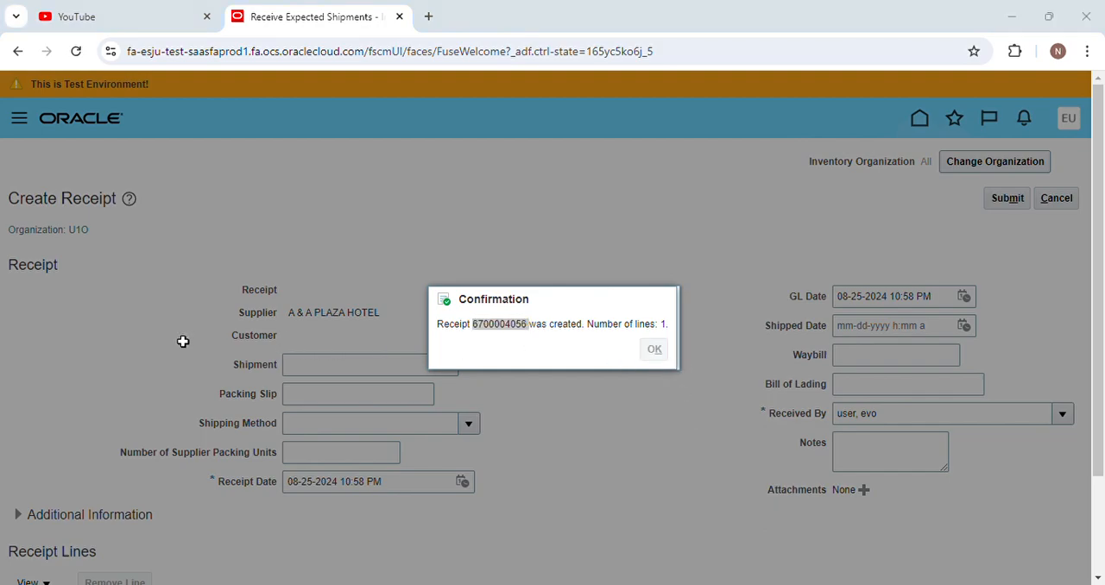
Reload the application page from its current address.
left_click(1011, 18)
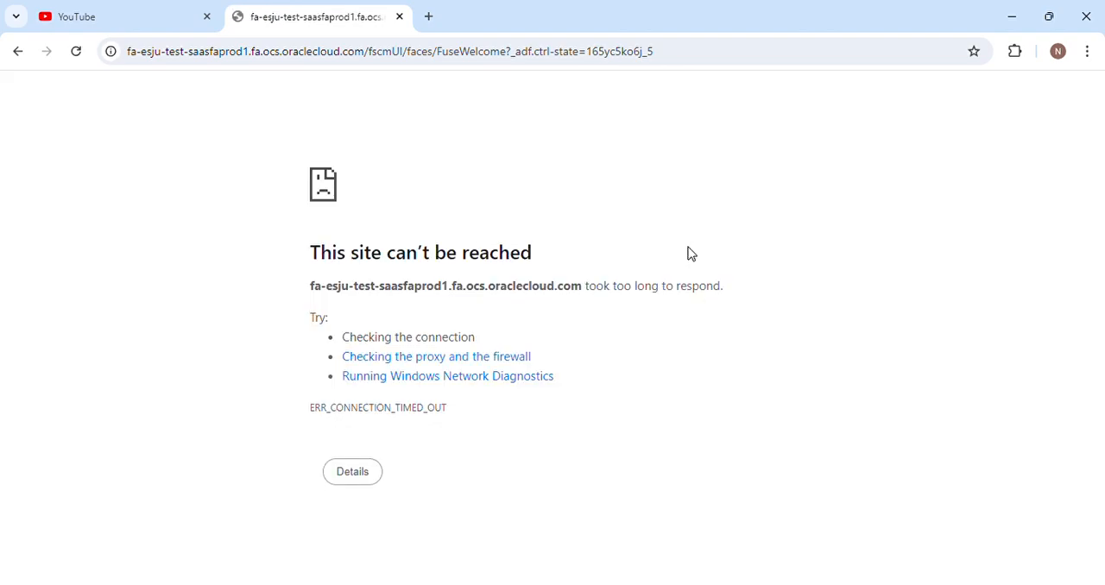
left_click(660, 584)
left_click(440, 53)
key("Return")
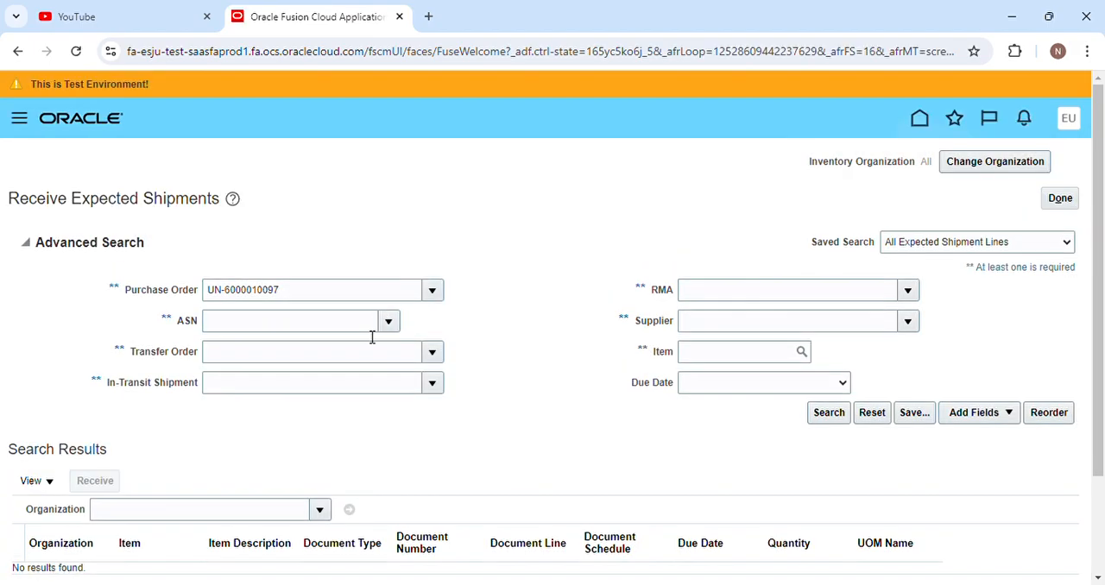
Search the expected shipments again for the already entered purchase order.
left_click(827, 414)
scroll(604, 415, "down", 2)
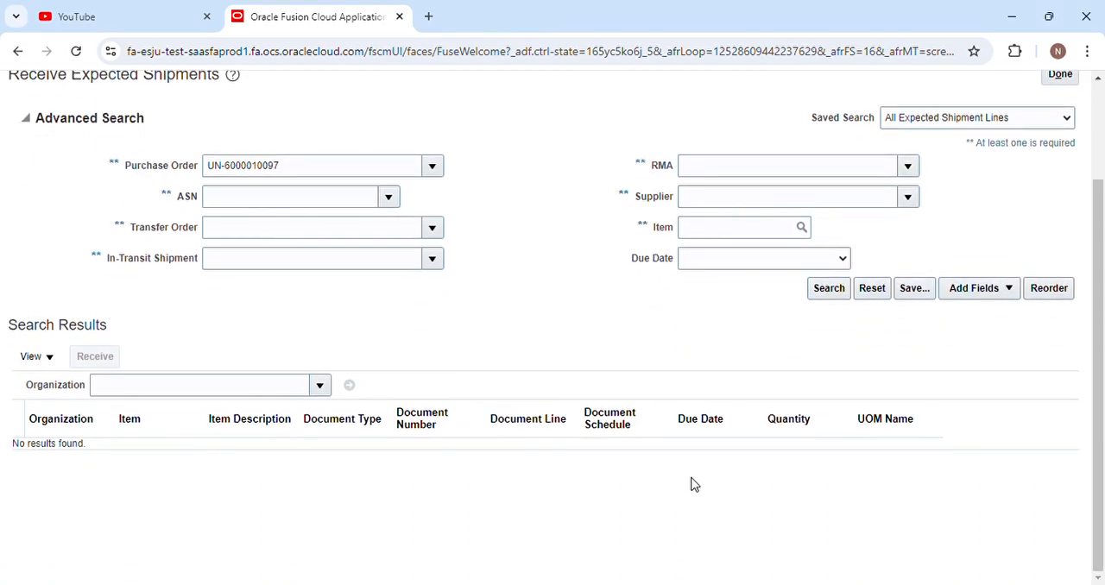
left_click(822, 292)
left_click(829, 292)
left_click(343, 168)
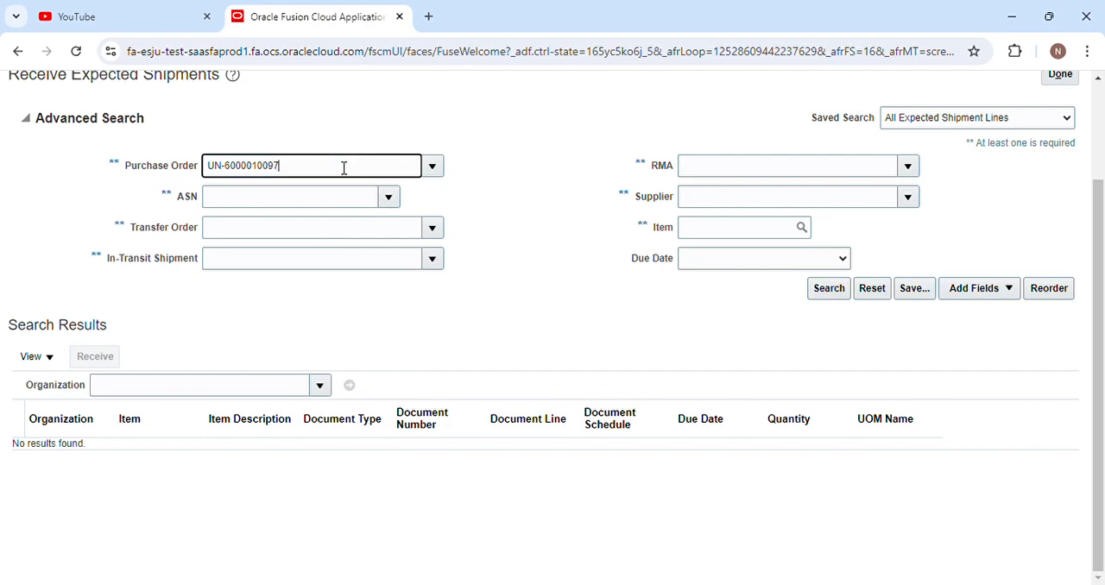
Clear the purchase order criterion, reselect the copied purchase order from its lookup, rerun the expected shipments search, and leave the page.
key("BackSpace")
key("BackSpace")
key("BackSpace")
key("BackSpace")
key("BackSpace")
key("BackSpace")
key("BackSpace")
key("BackSpace")
key("BackSpace")
key("BackSpace")
key("BackSpace")
key("BackSpace")
key("BackSpace")
left_click(506, 182)
left_click(219, 220)
left_click(300, 312)
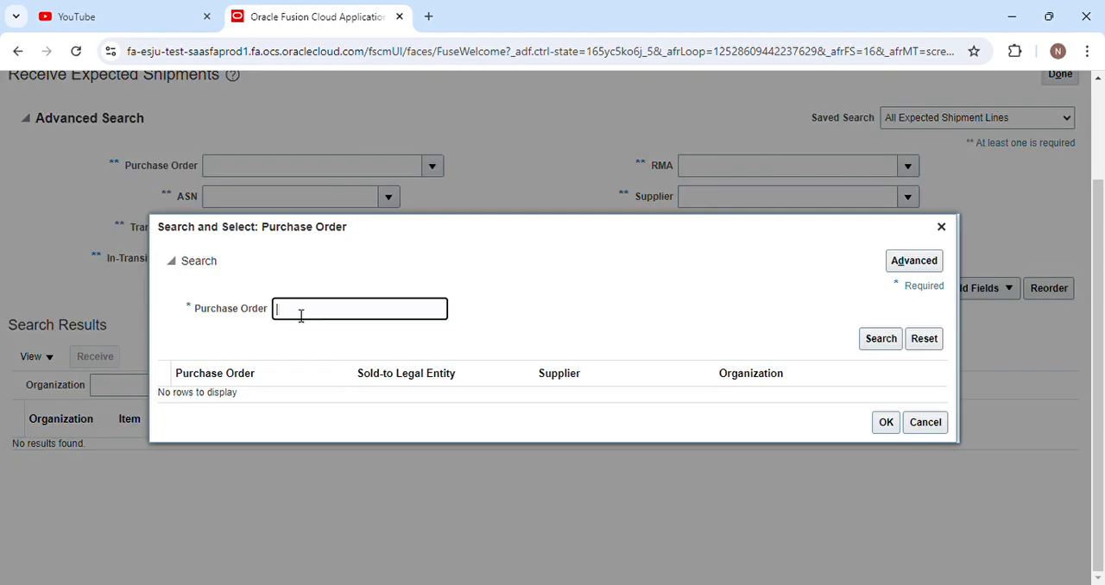
key("ctrl+v")
left_click(889, 340)
left_click(611, 400)
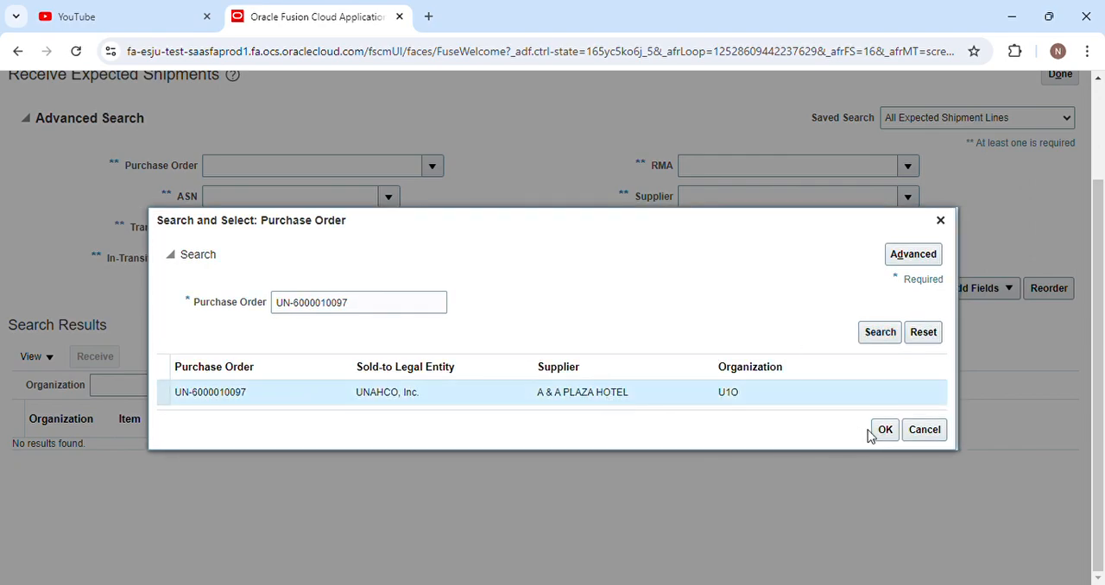
left_click(882, 429)
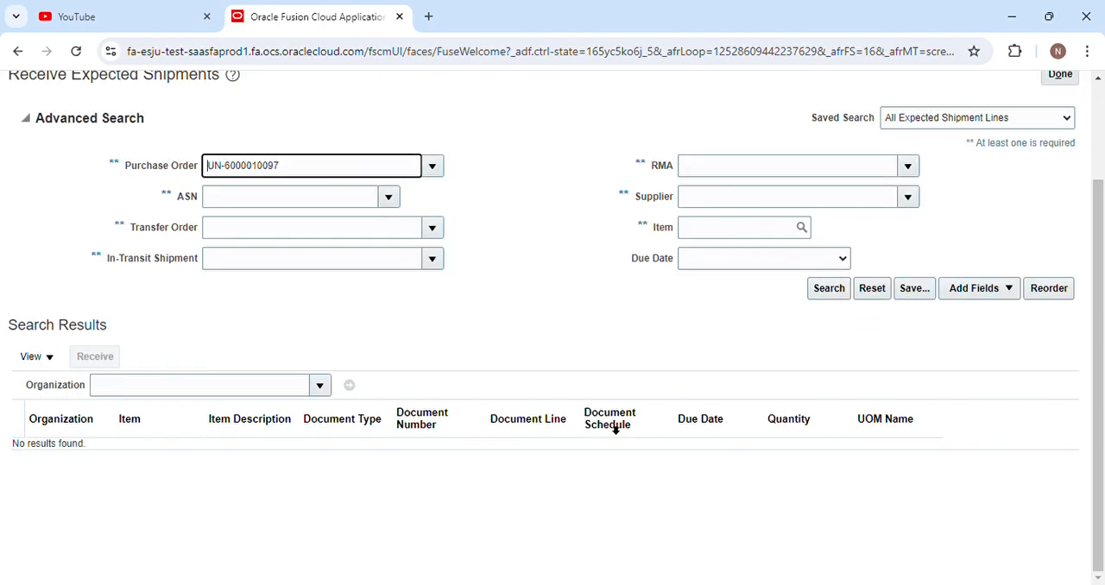
left_click(835, 292)
left_click_drag(1097, 323, 1094, 226)
left_click(1065, 197)
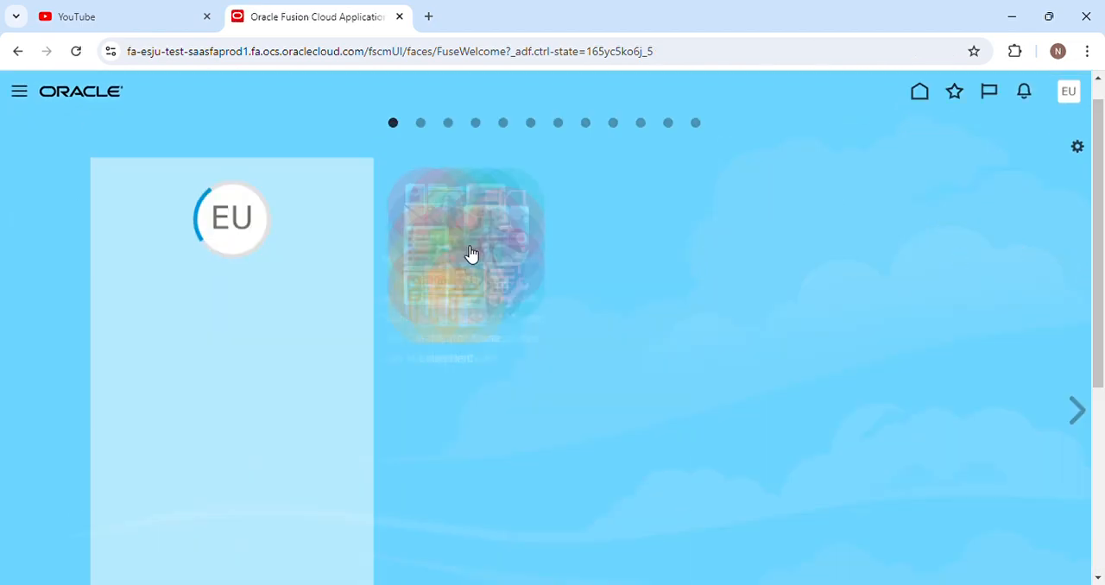
Go to Maintenance Management under Supply Chain Execution and open the asset management page.
left_click_drag(1097, 249, 1098, 209)
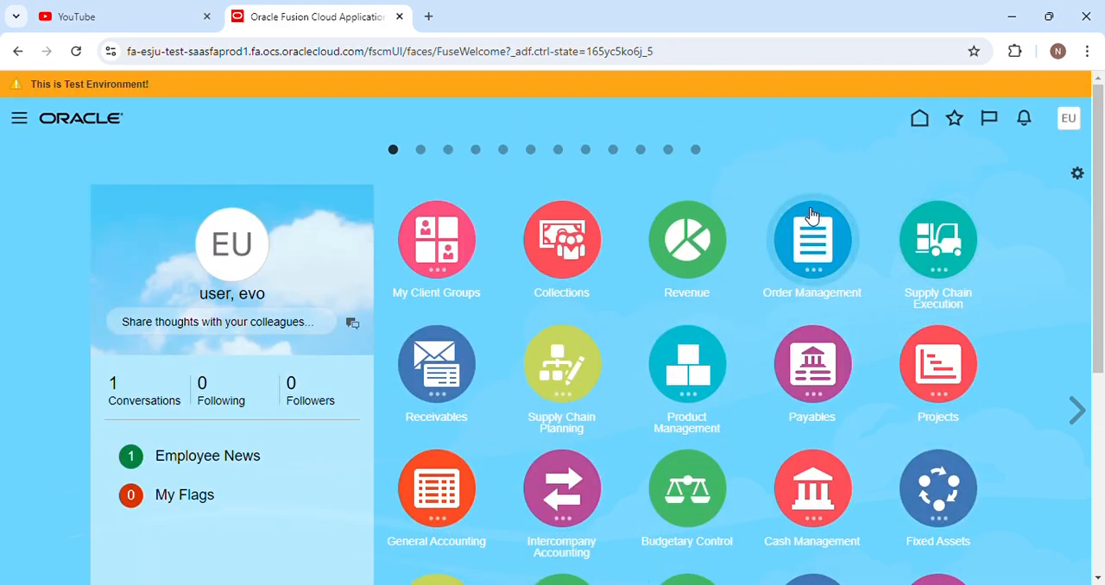
scroll(812, 216, "down", 4)
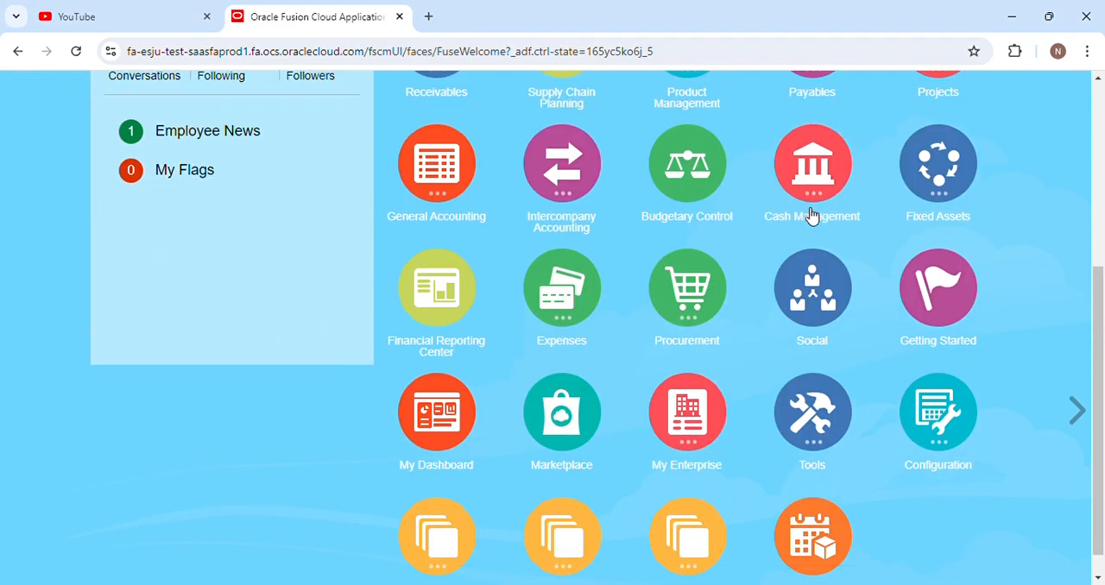
scroll(854, 233, "up", 4)
left_click(901, 252)
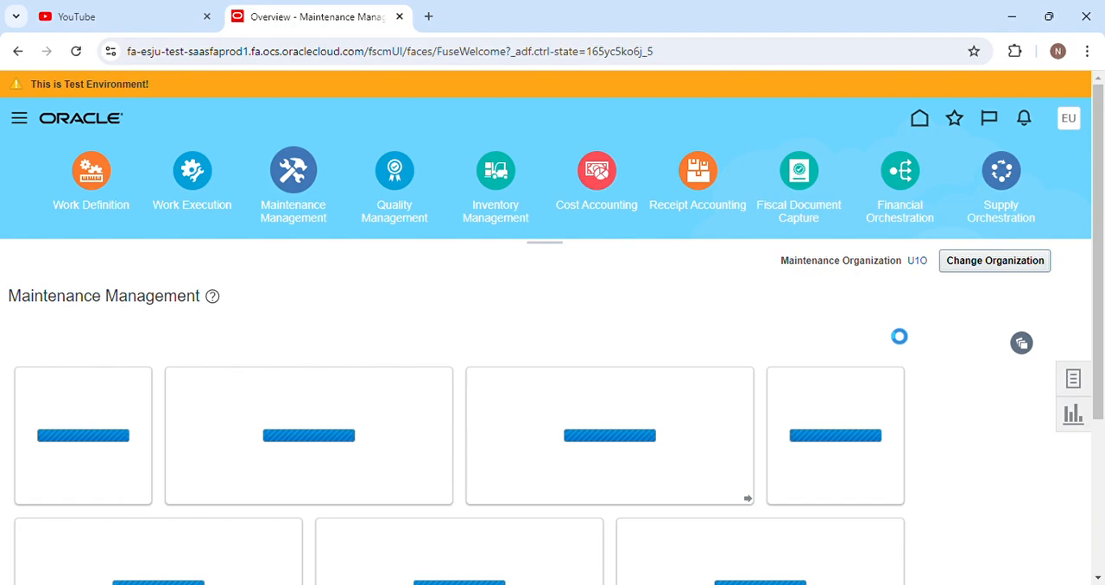
left_click(839, 276)
left_click(337, 243)
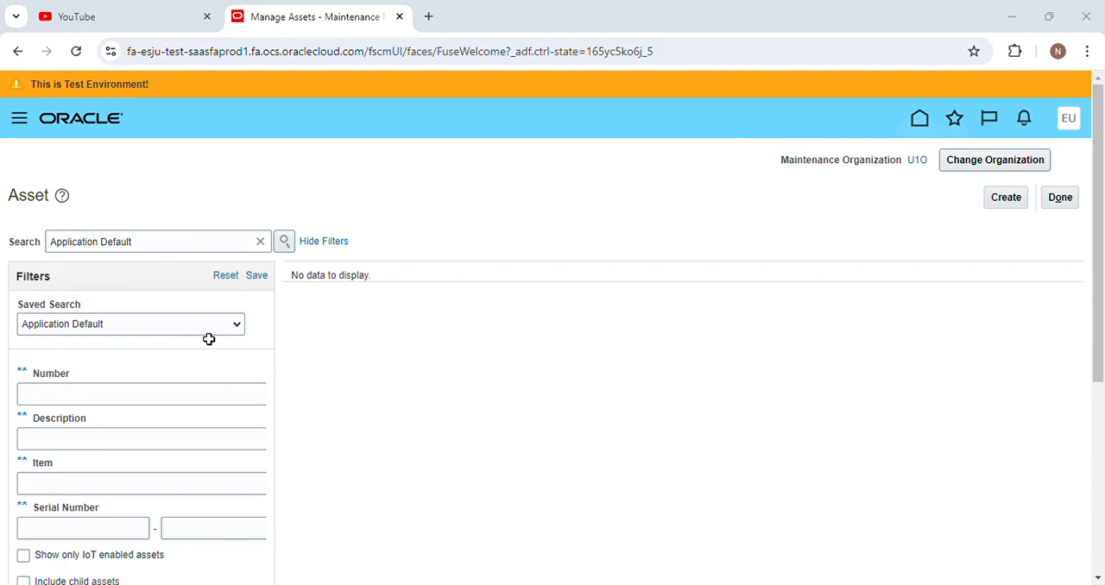
Search the assets for item 11223344-1 and look over the matching assets.
left_click(1019, 13)
left_click(1016, 16)
left_click(86, 485)
type("11223344-1")
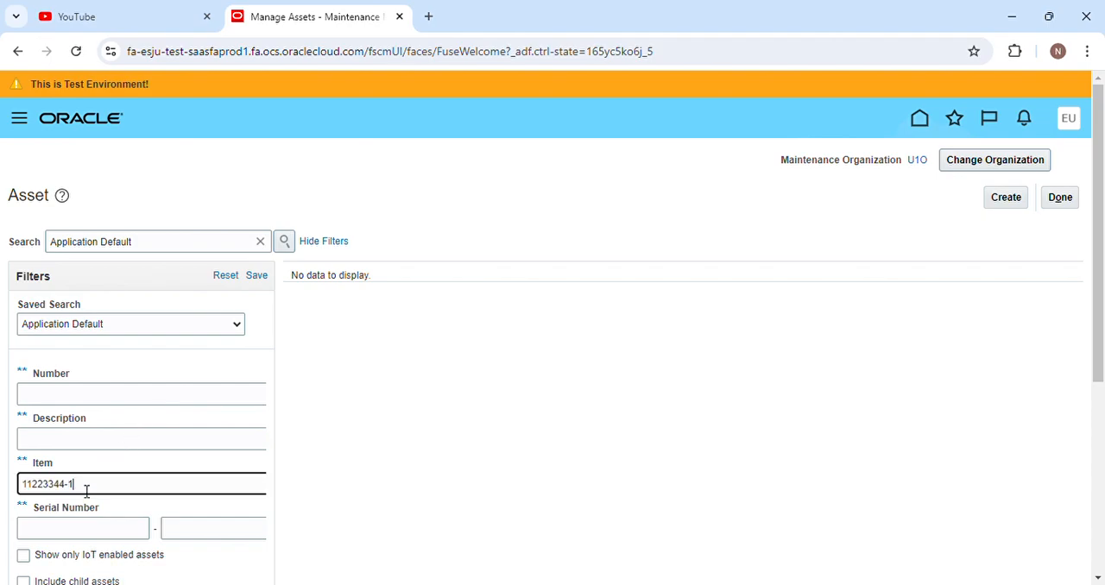
key("Return")
scroll(483, 378, "down", 5)
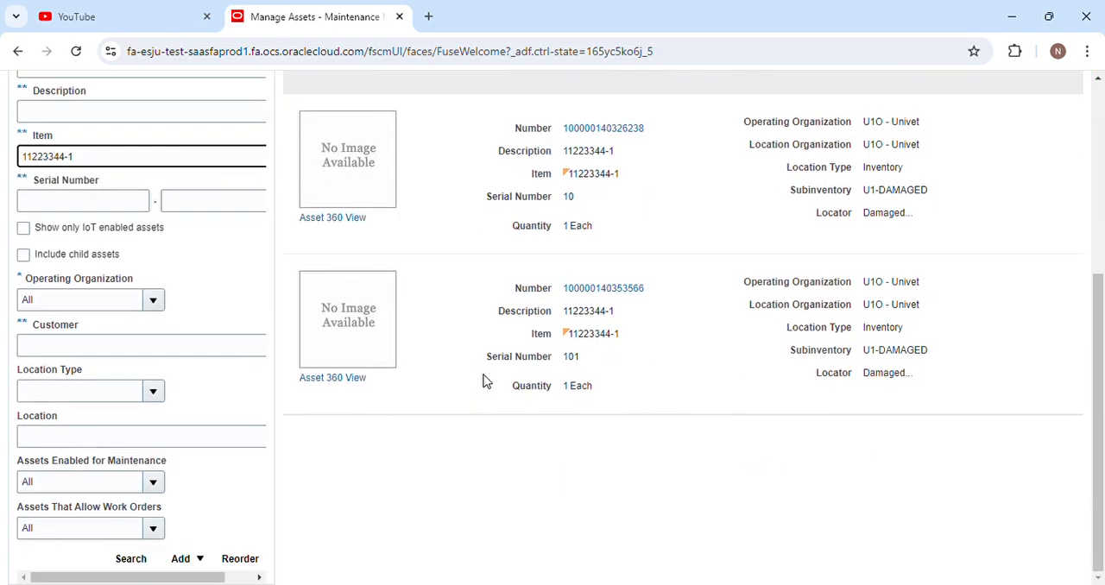
scroll(483, 381, "up", 4)
scroll(483, 380, "down", 1)
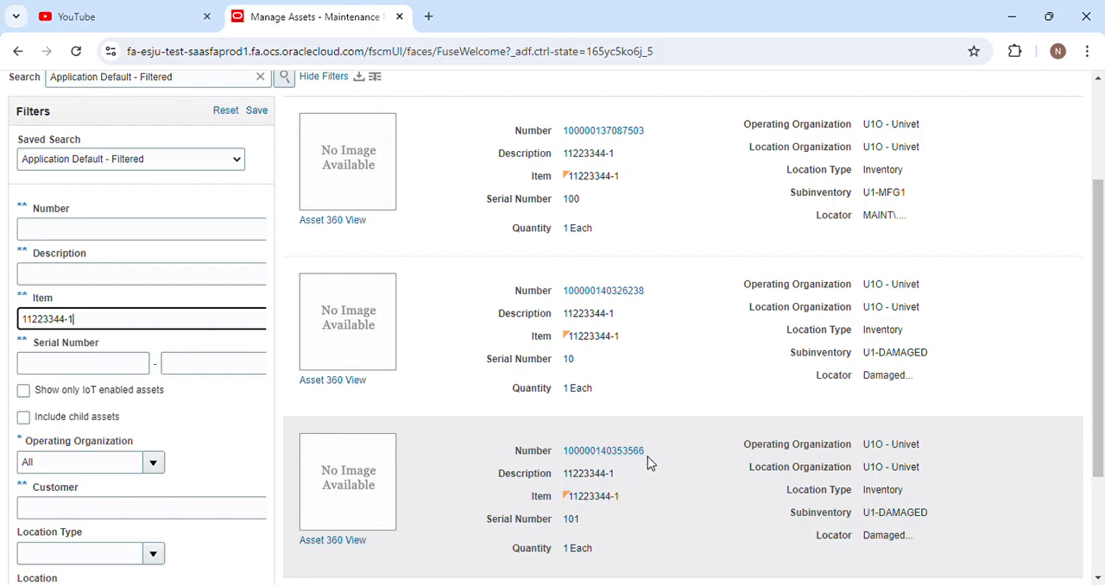
Open the asset of item 11223344-1 with serial number 101 and examine its overview details, including organization, location and subinventory.
left_click(604, 455)
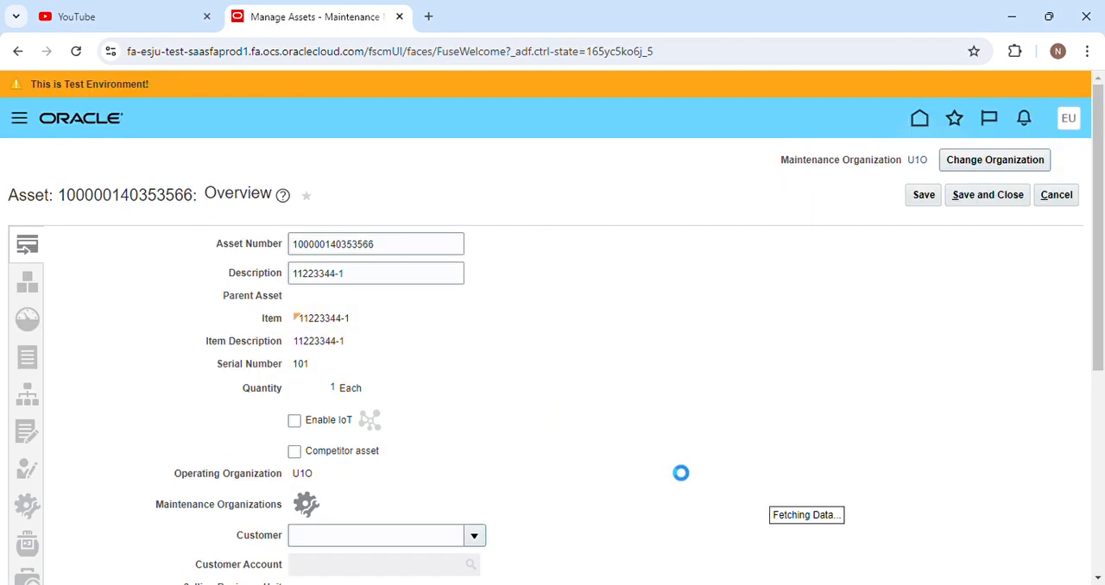
scroll(423, 461, "down", 3)
scroll(423, 440, "up", 3)
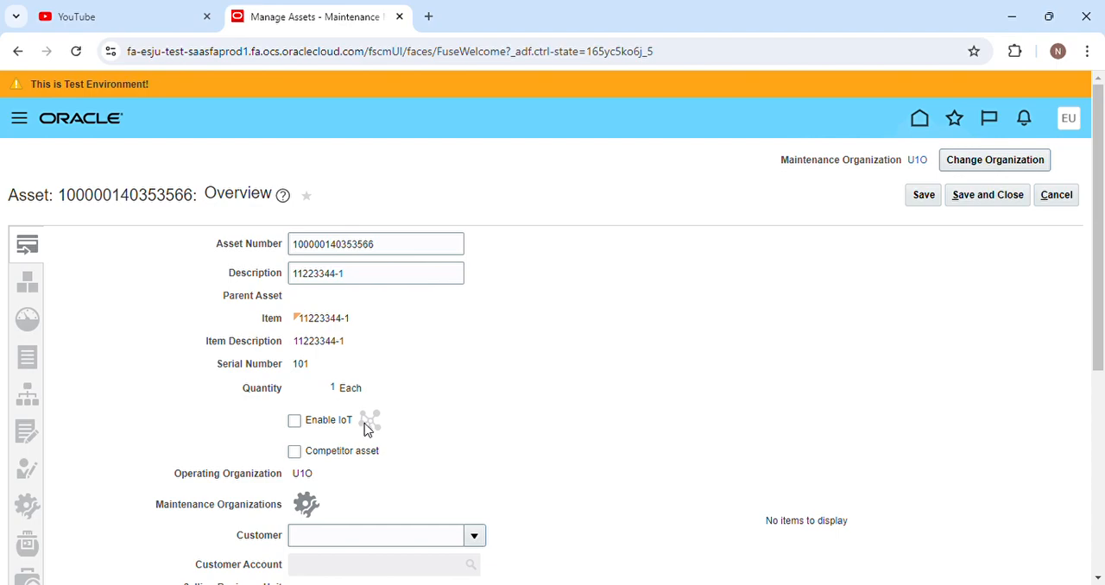
scroll(364, 428, "down", 2)
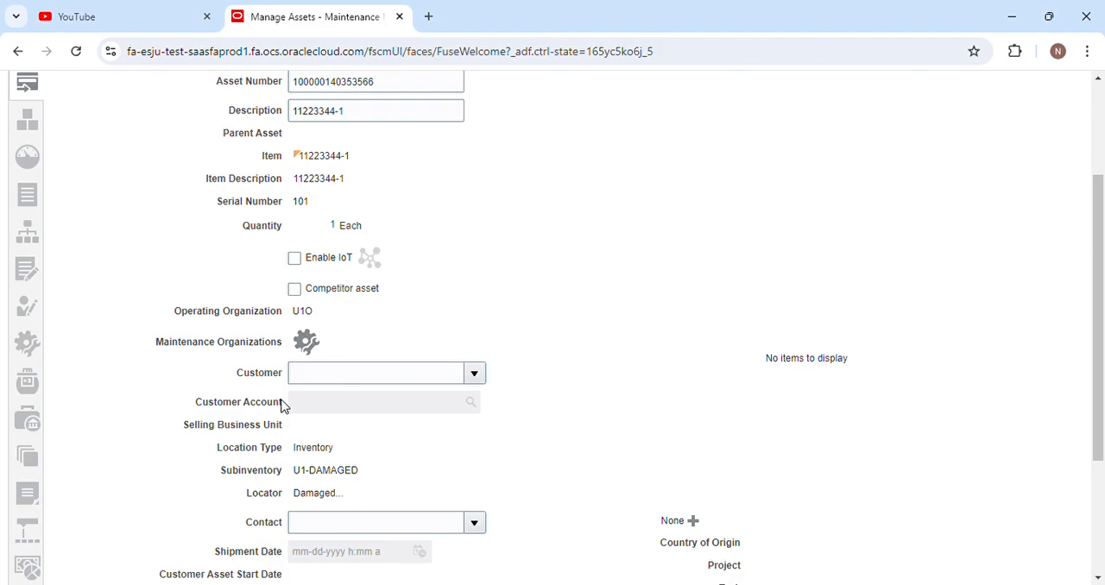
scroll(308, 440, "down", 2)
scroll(309, 440, "up", 2)
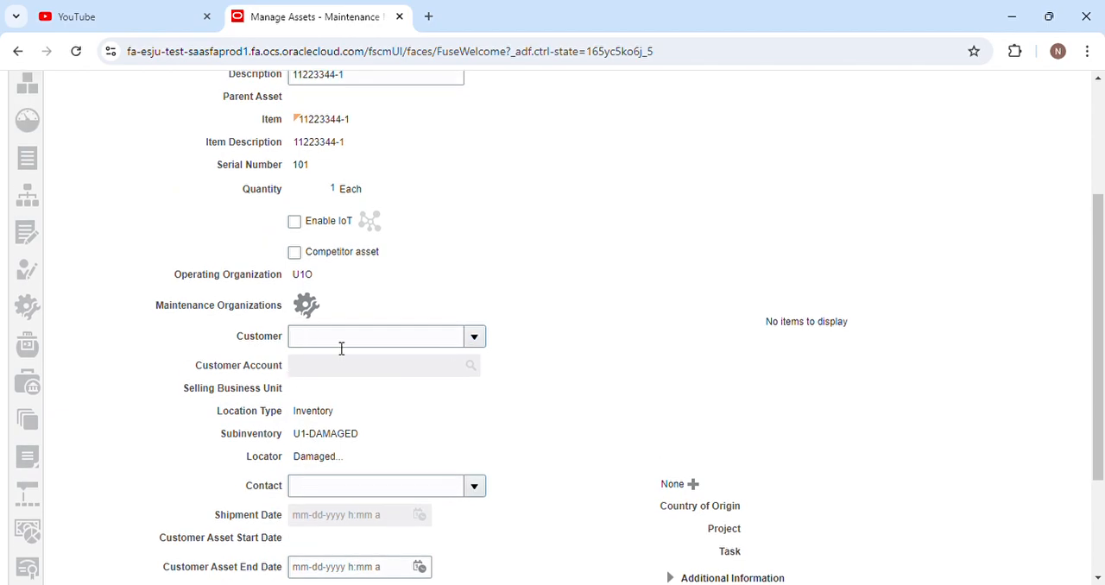
scroll(391, 335, "up", 3)
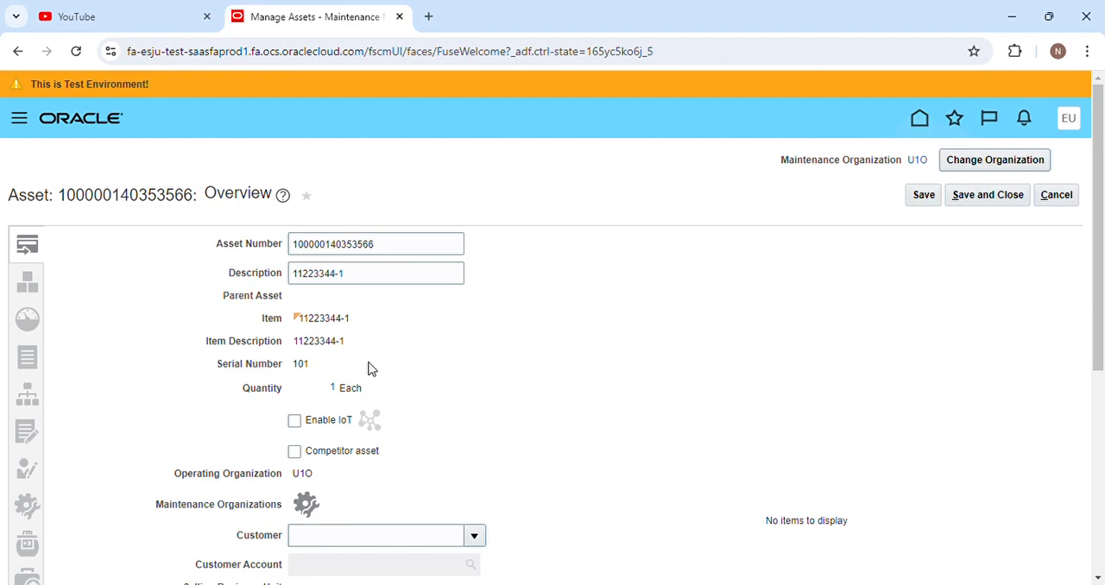
scroll(371, 368, "down", 3)
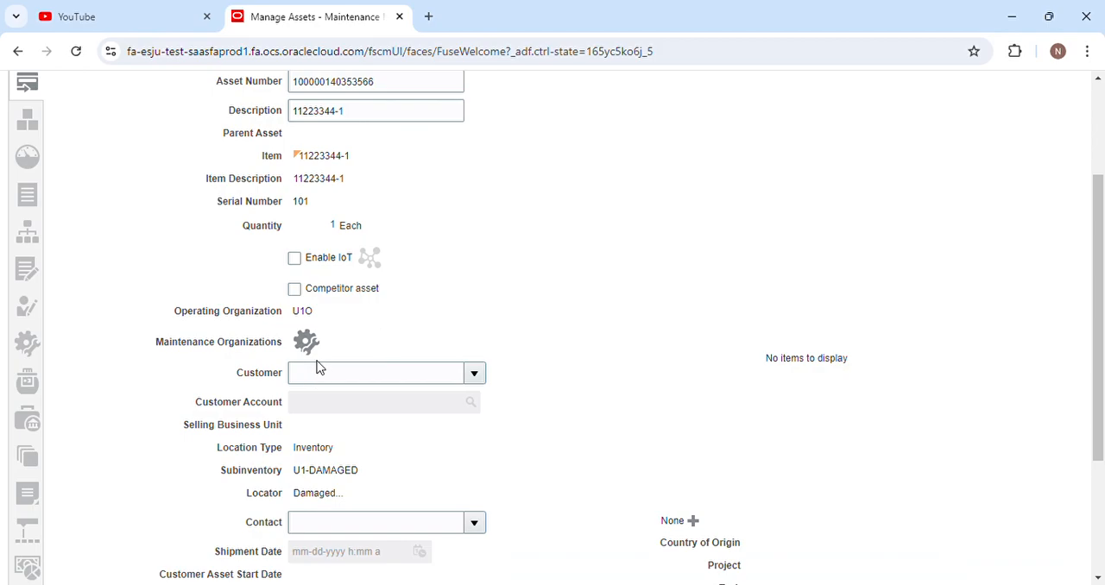
Check the asset's selectable customers and its maintenance program, work order and default work order type settings.
left_click(472, 376)
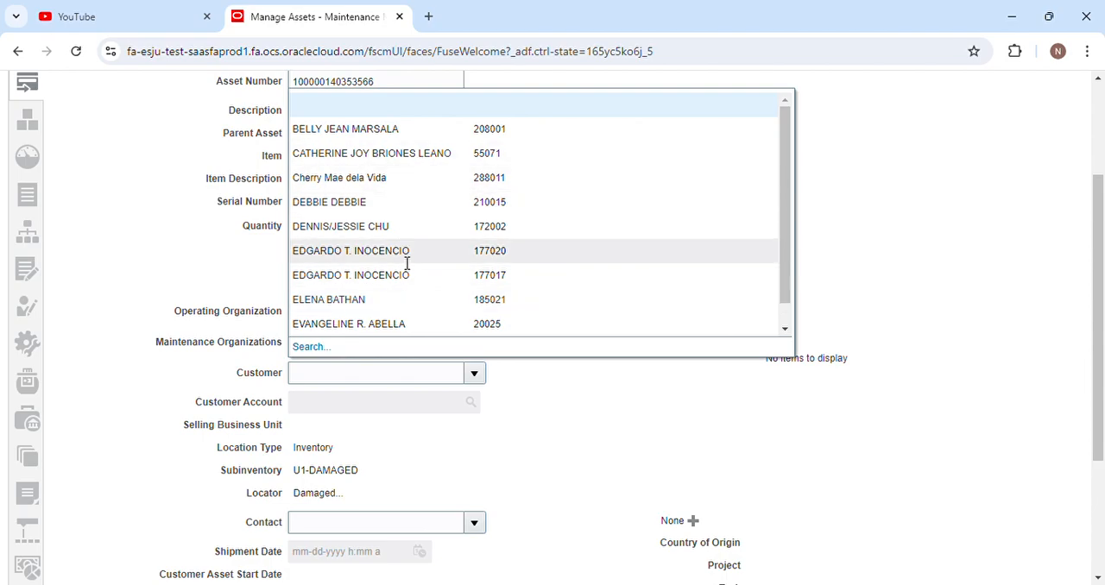
left_click(551, 412)
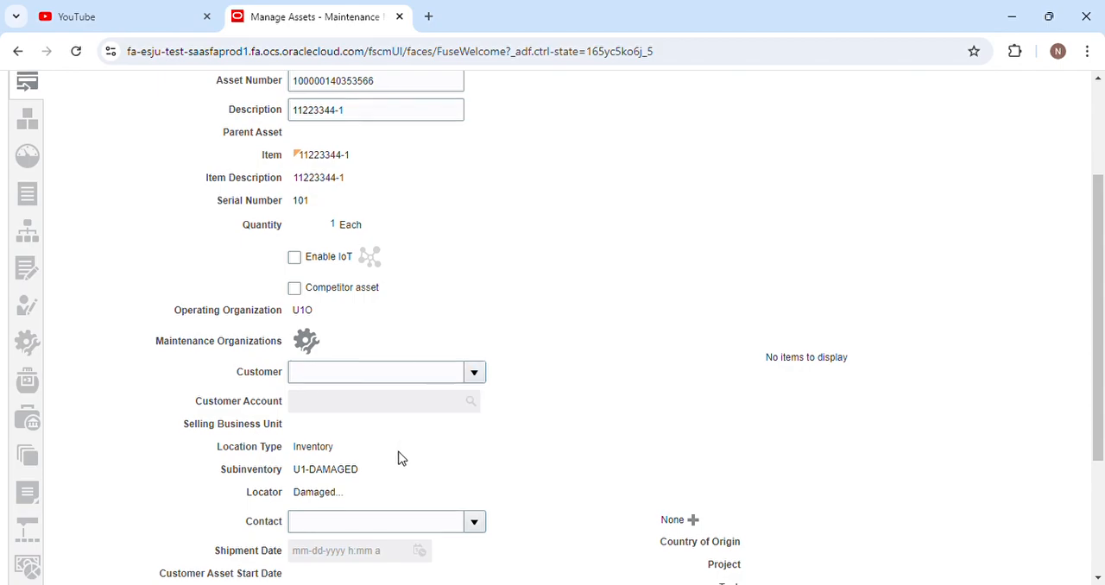
scroll(401, 459, "down", 2)
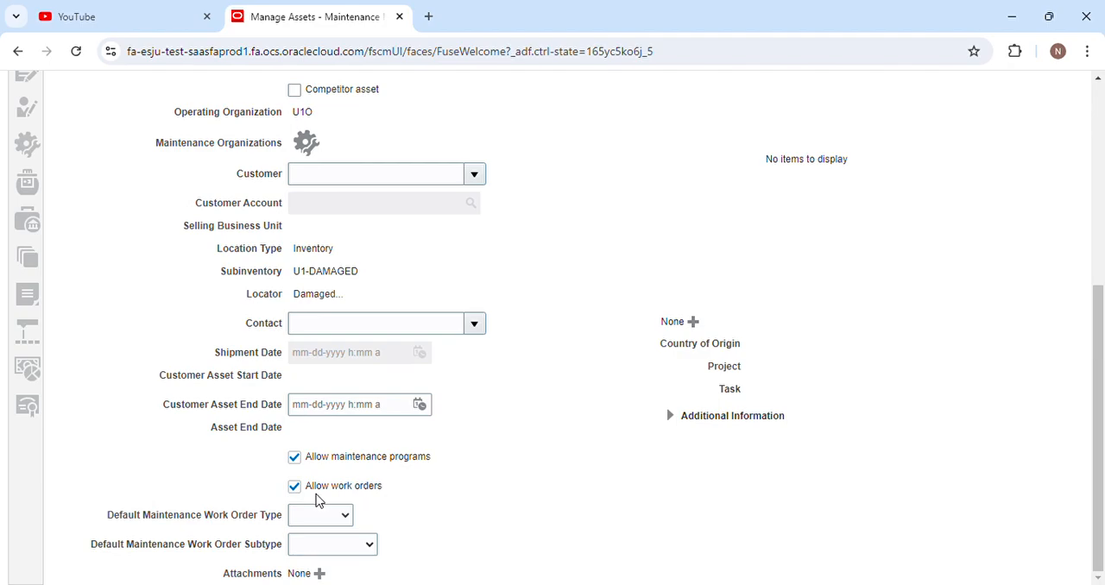
scroll(502, 497, "up", 3)
scroll(495, 507, "down", 3)
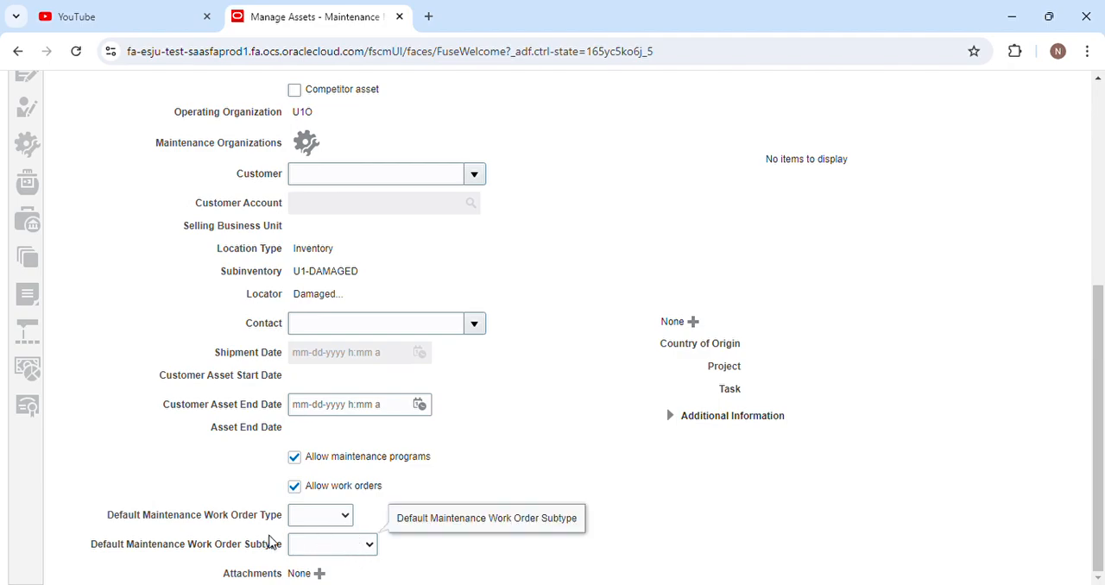
left_click(220, 545)
scroll(561, 511, "up", 4)
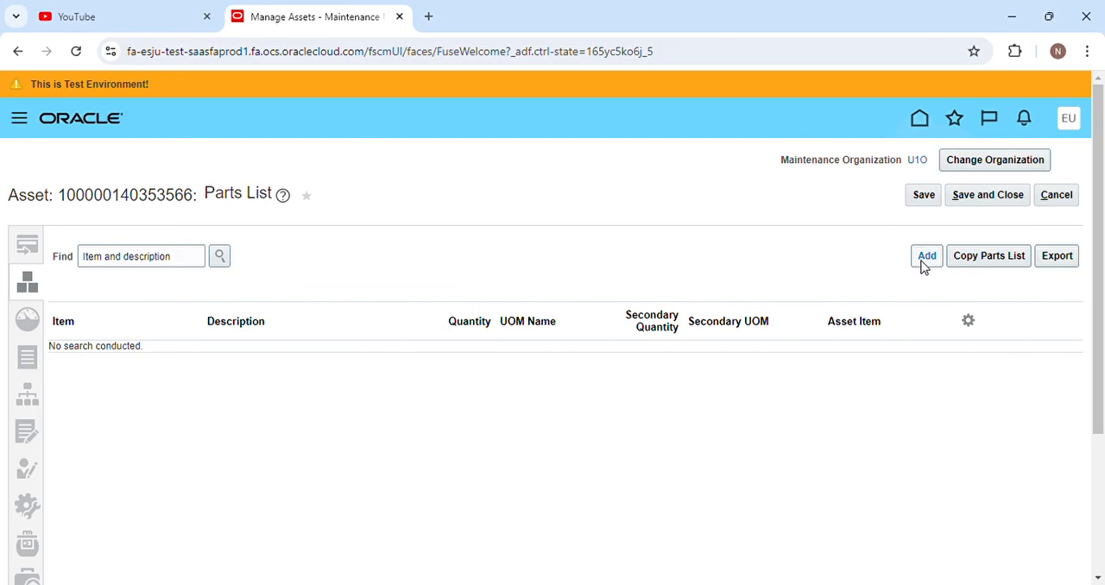
Open the asset's meters, bring up a blank meter template form, and look over its fields.
left_click(32, 323)
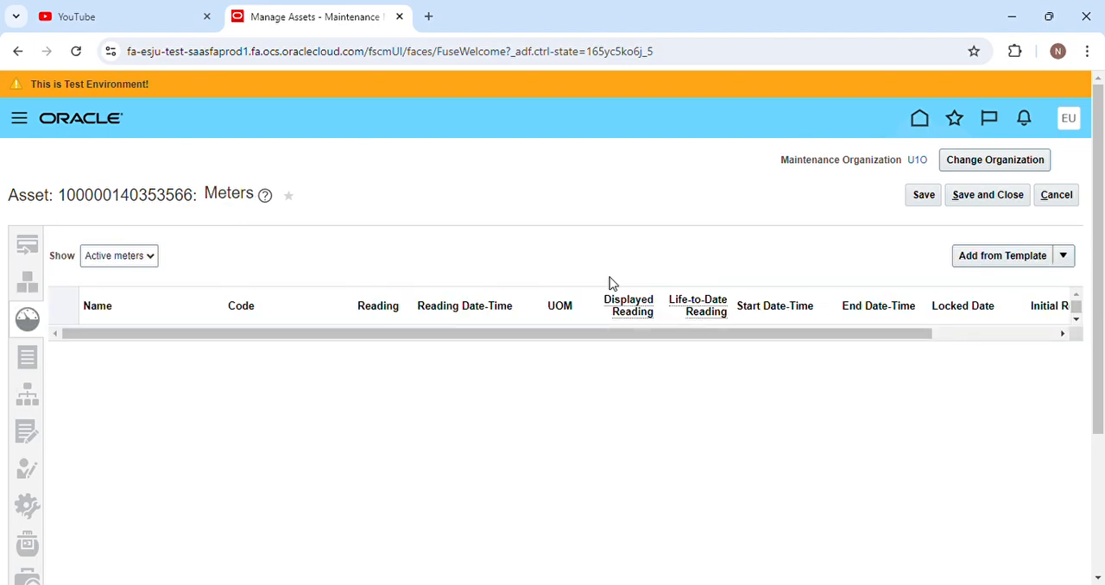
left_click(1046, 263)
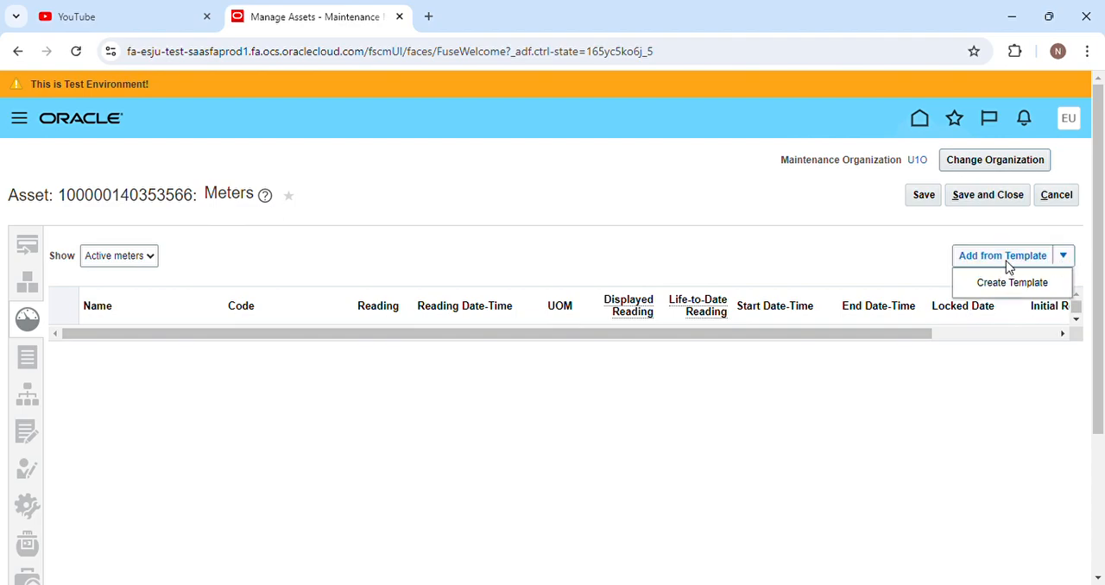
left_click(992, 282)
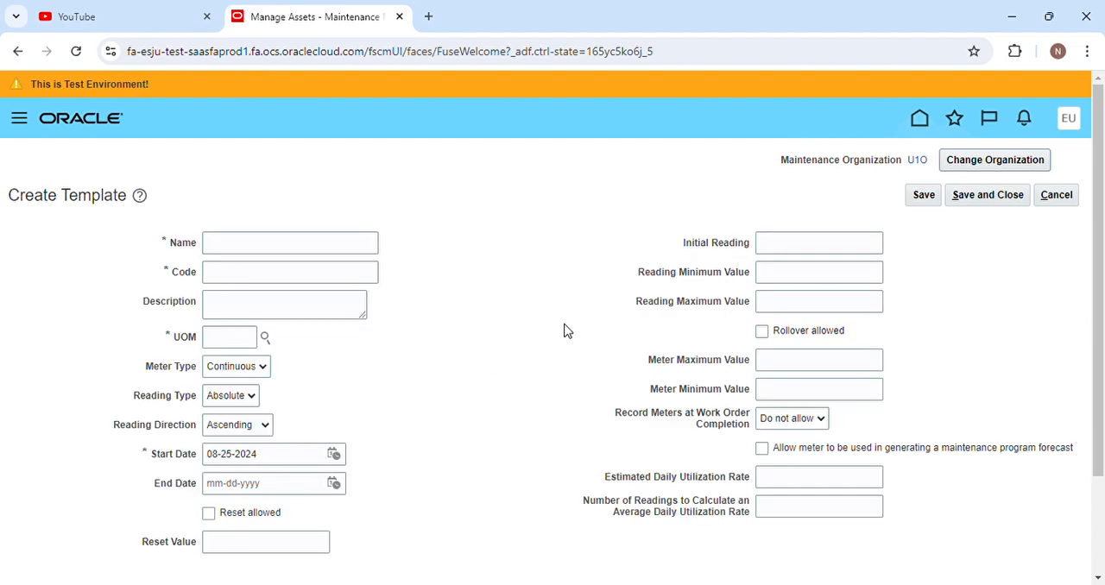
scroll(465, 456, "down", 2)
scroll(464, 455, "up", 2)
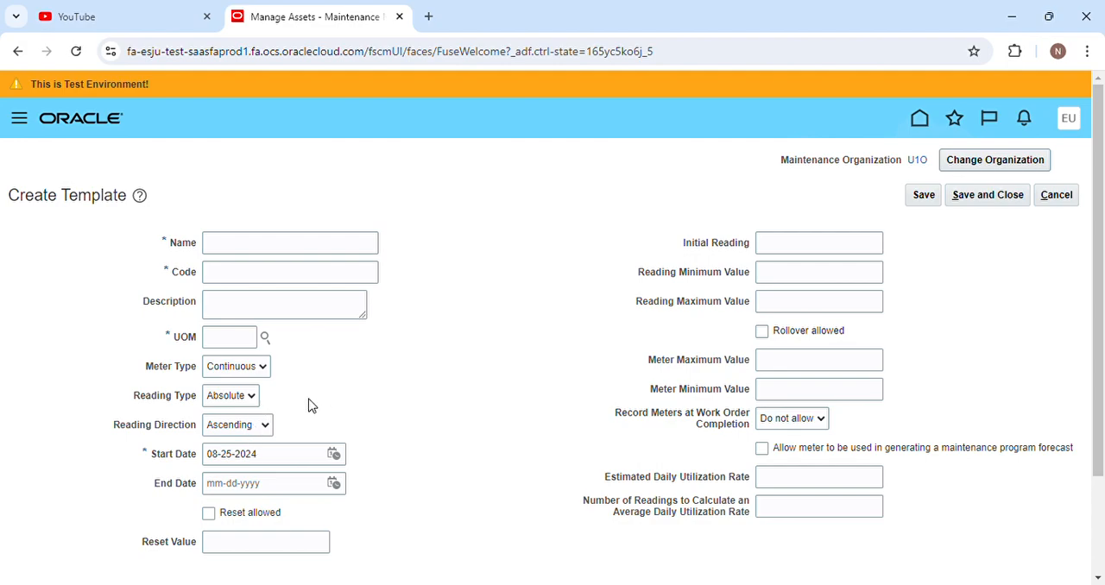
Examine the meter template's Meter Type, Reading Type and Reading Direction options, trying Gauge and switching back to Continuous.
left_click(222, 370)
left_click(243, 368)
left_click(247, 394)
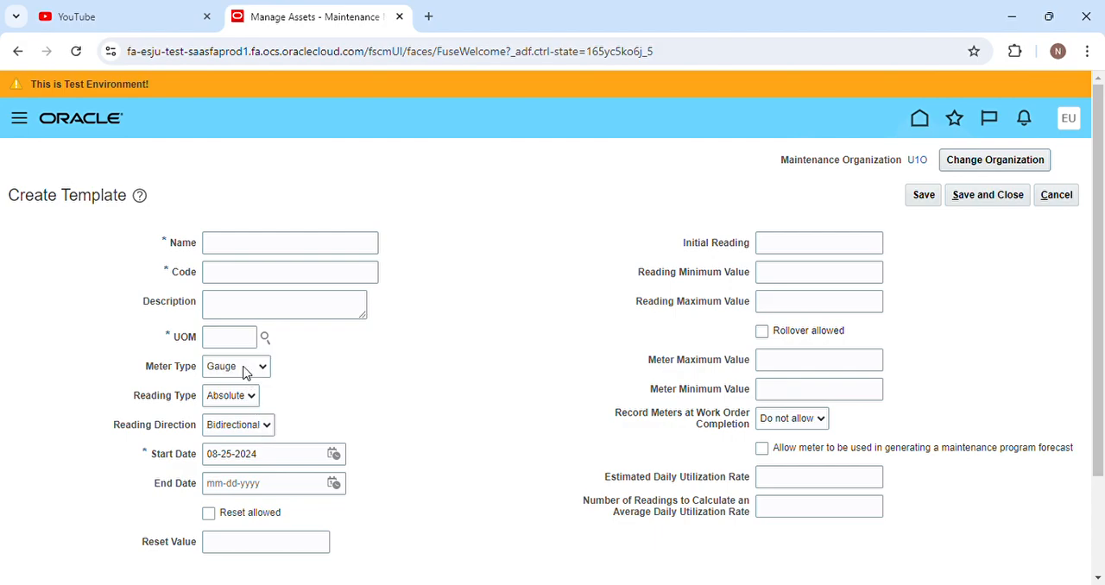
left_click(247, 393)
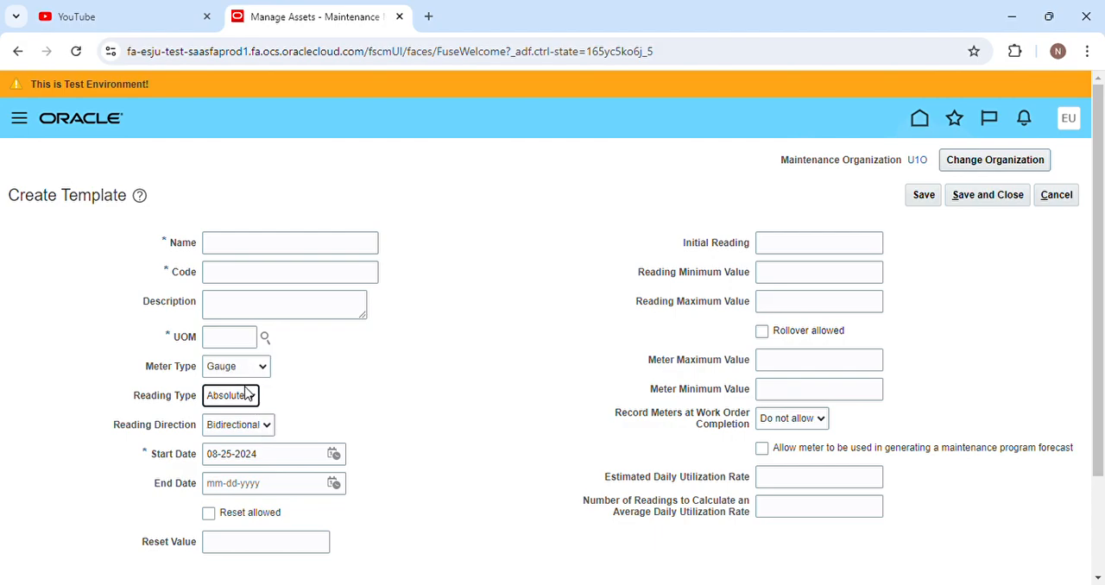
left_click(222, 397)
left_click(256, 372)
left_click(259, 395)
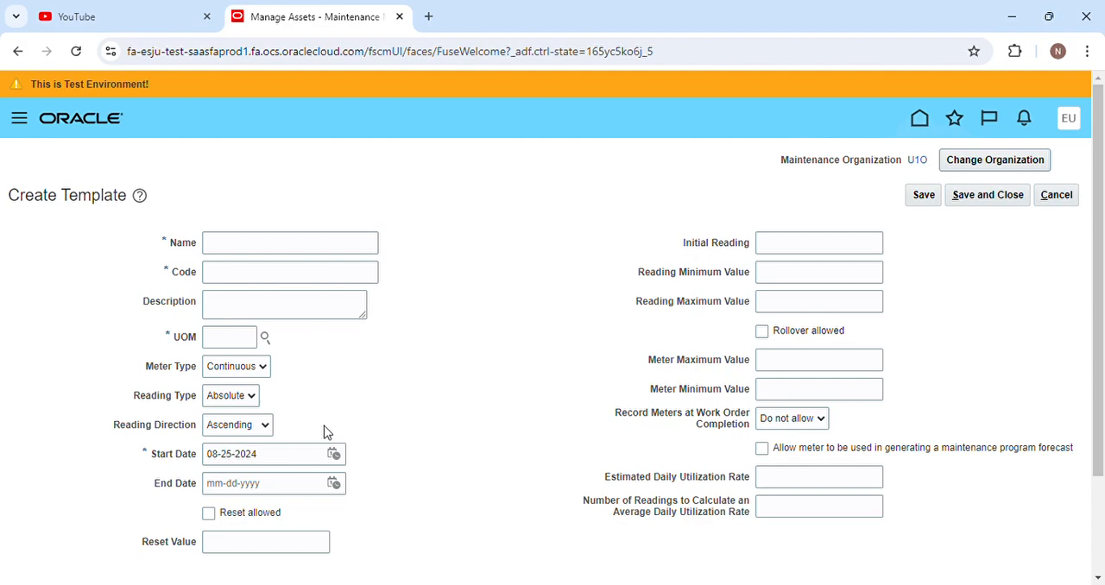
left_click(263, 427)
left_click(274, 428)
Check the template's reset and utilization rate settings, try Mandatory for recording meters at work order completion, and discard the template.
left_click(221, 518)
left_click(286, 522)
left_click_drag(609, 442, 613, 483)
left_click(624, 455)
left_click(782, 456)
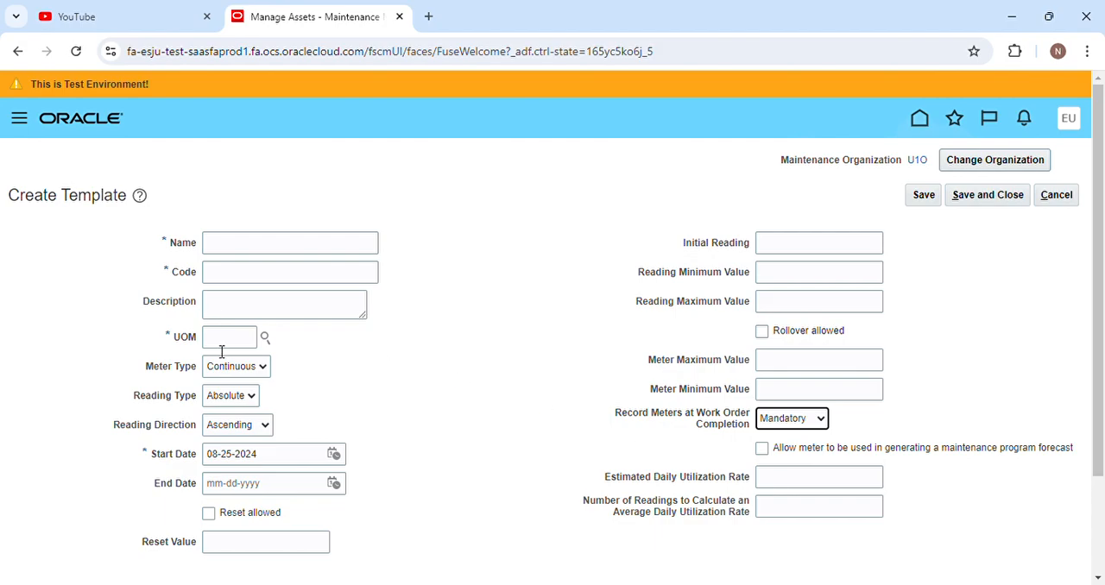
left_click(802, 483)
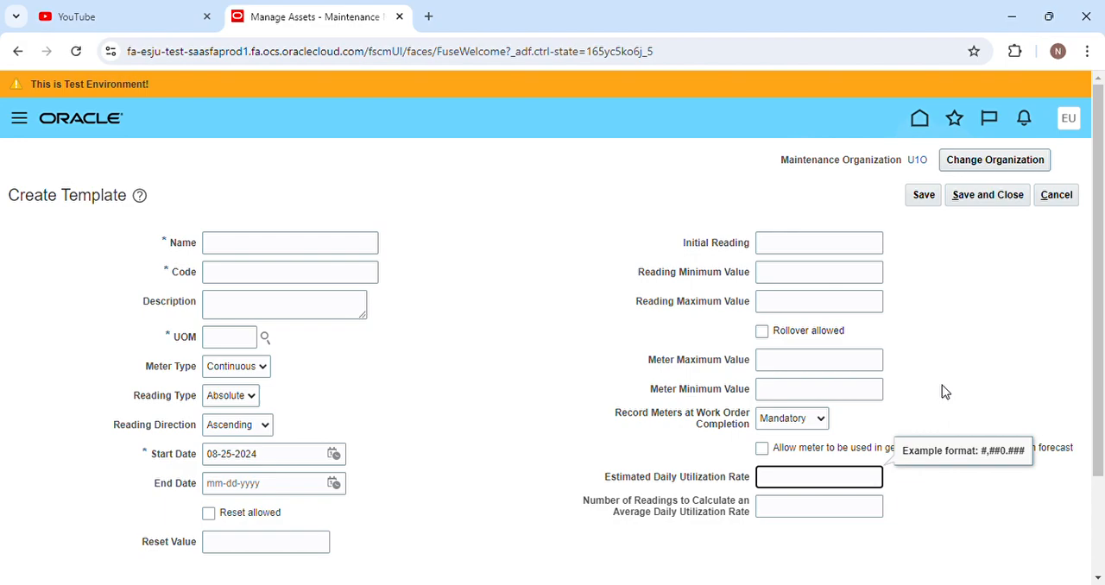
left_click(1058, 197)
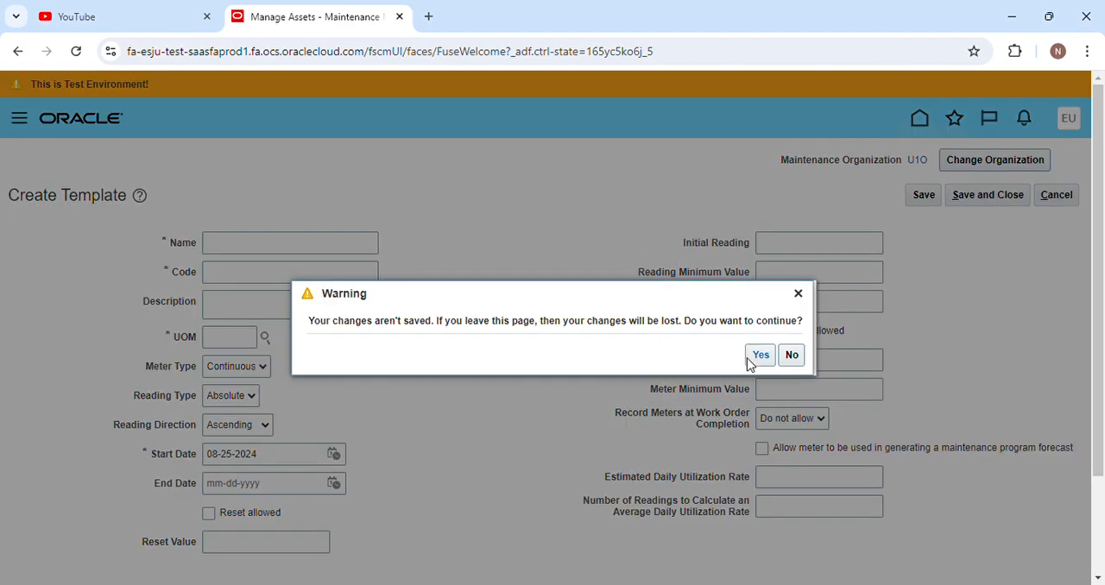
Look over the asset's last sales order details and its hierarchy, including the overview card of the asset.
left_click(759, 358)
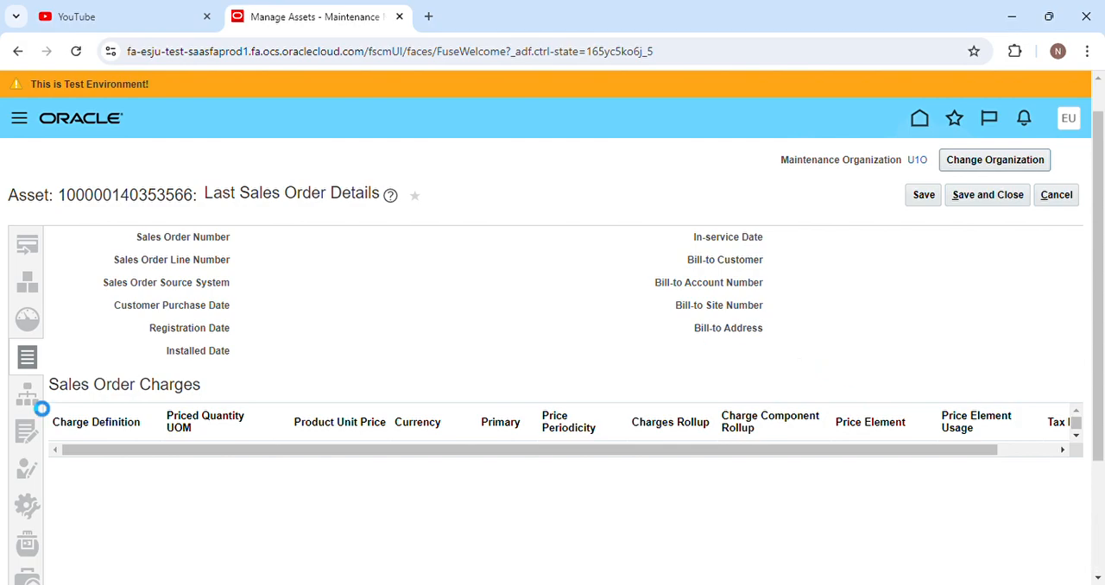
left_click(32, 399)
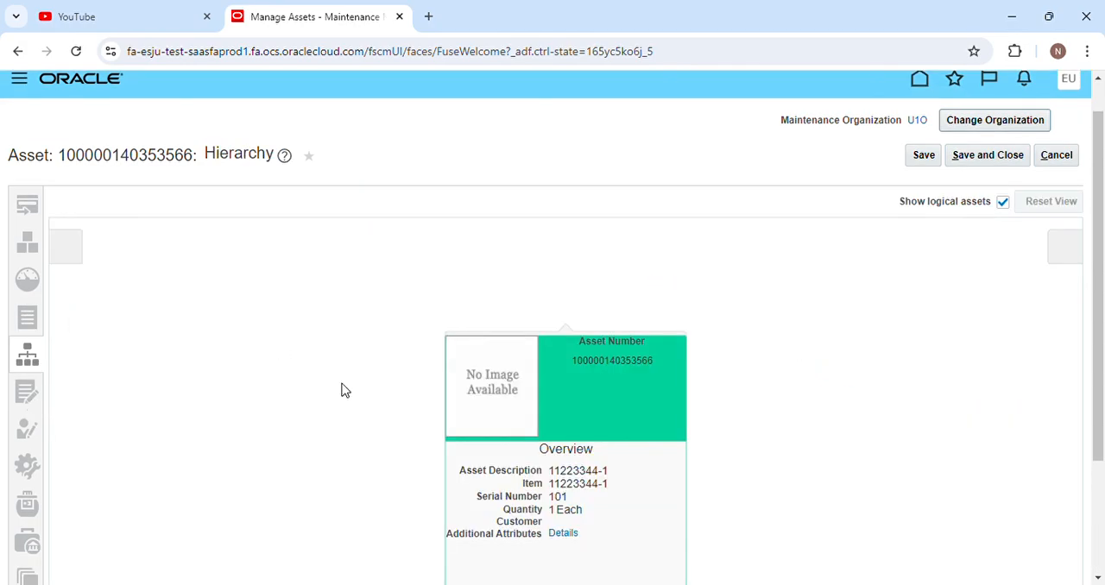
scroll(521, 369, "up", 3)
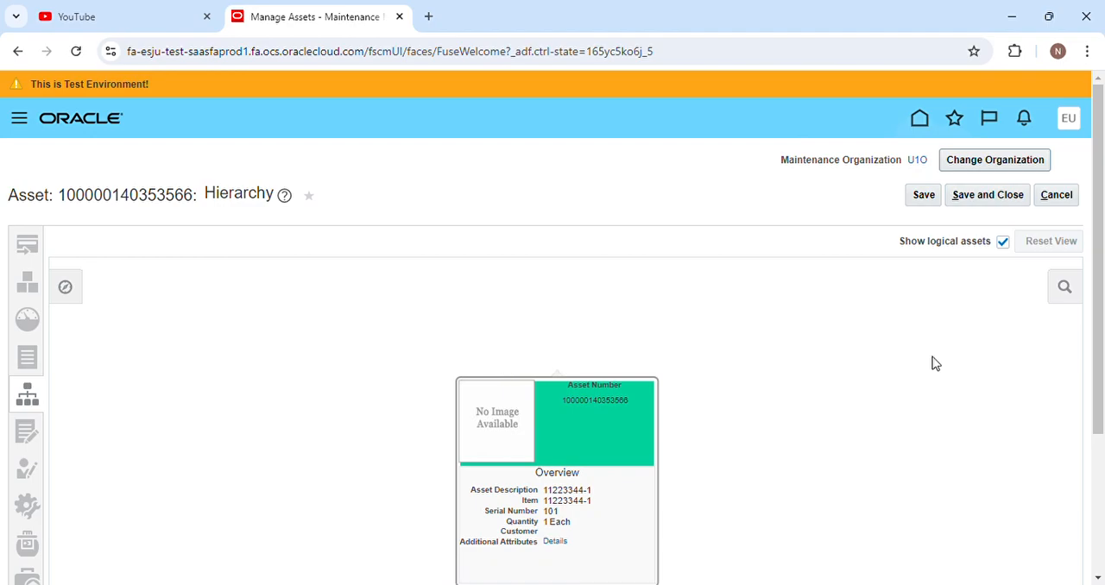
scroll(622, 422, "up", 1)
scroll(604, 419, "up", 1)
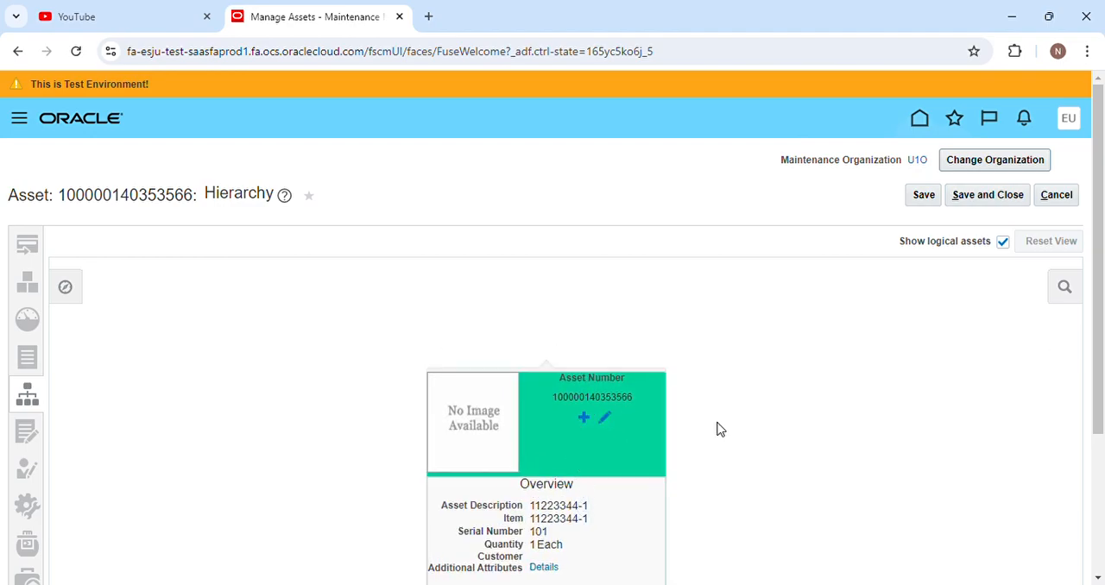
left_click_drag(1096, 343, 1098, 416)
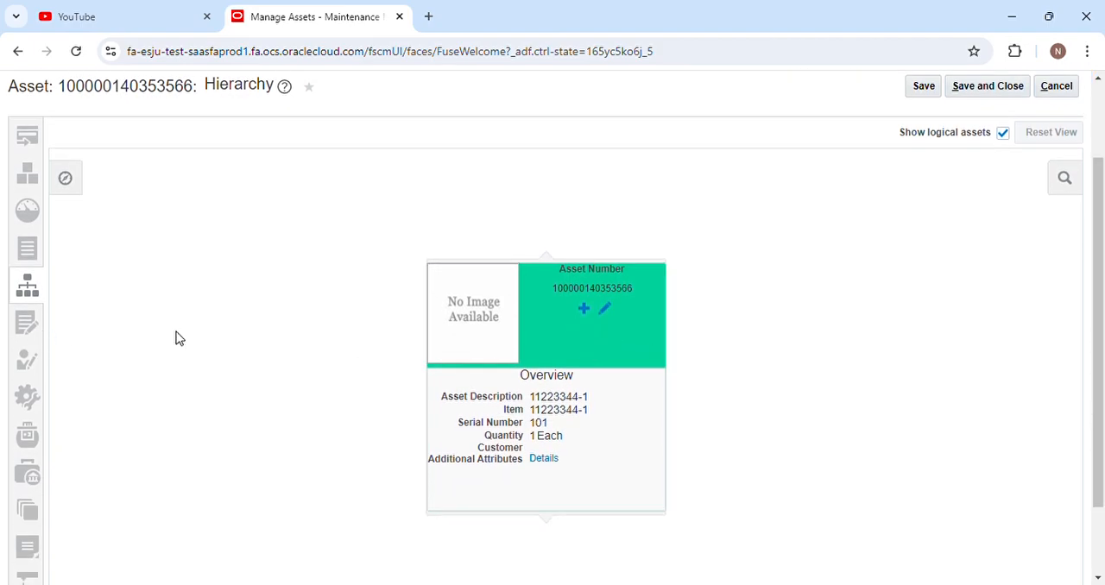
Review the asset's subscriptions and its service requests.
left_click(27, 322)
left_click_drag(1098, 258, 1098, 359)
left_click(24, 321)
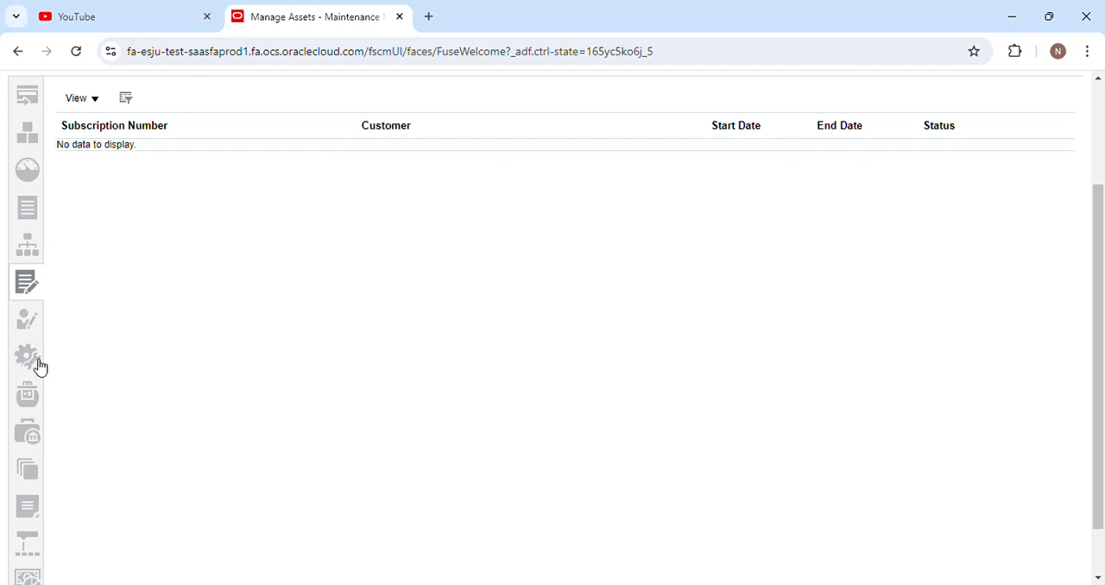
scroll(51, 466, "down", 3)
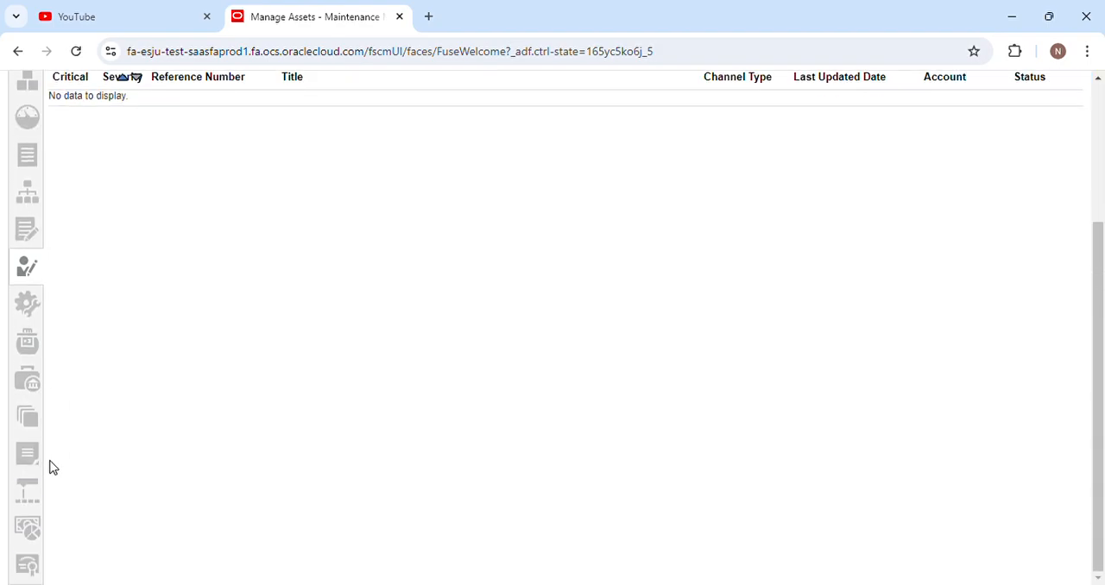
scroll(52, 464, "up", 3)
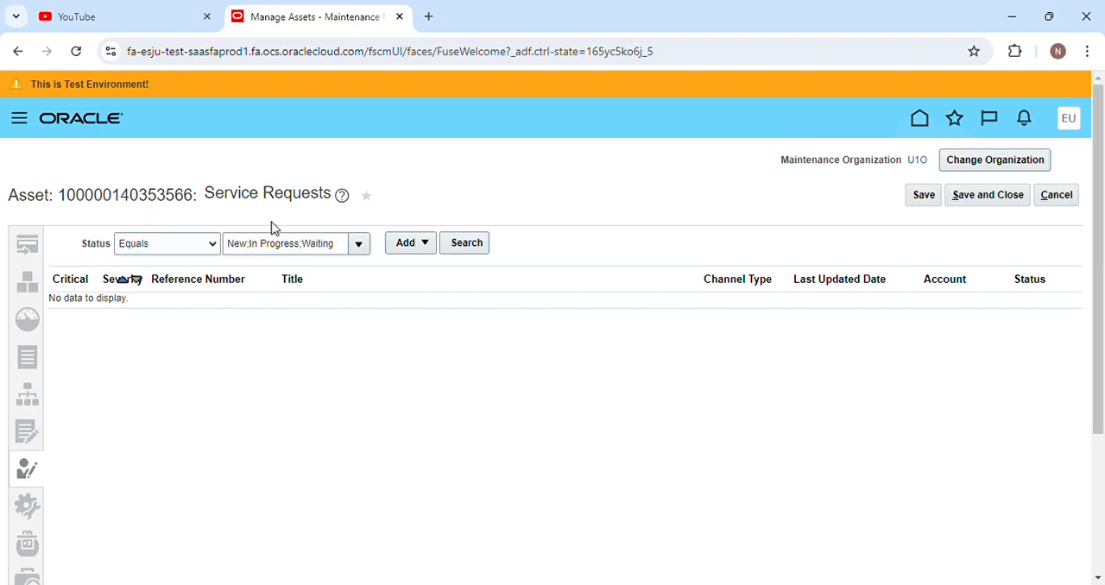
Leave the asset without saving, look over the listed assets, and return to the Maintenance Management overview.
mouse_move(1098, 274)
left_mouse_down()
mouse_move(1100, 413)
mouse_move(1096, 329)
mouse_move(1078, 280)
left_mouse_up()
left_click(1075, 204)
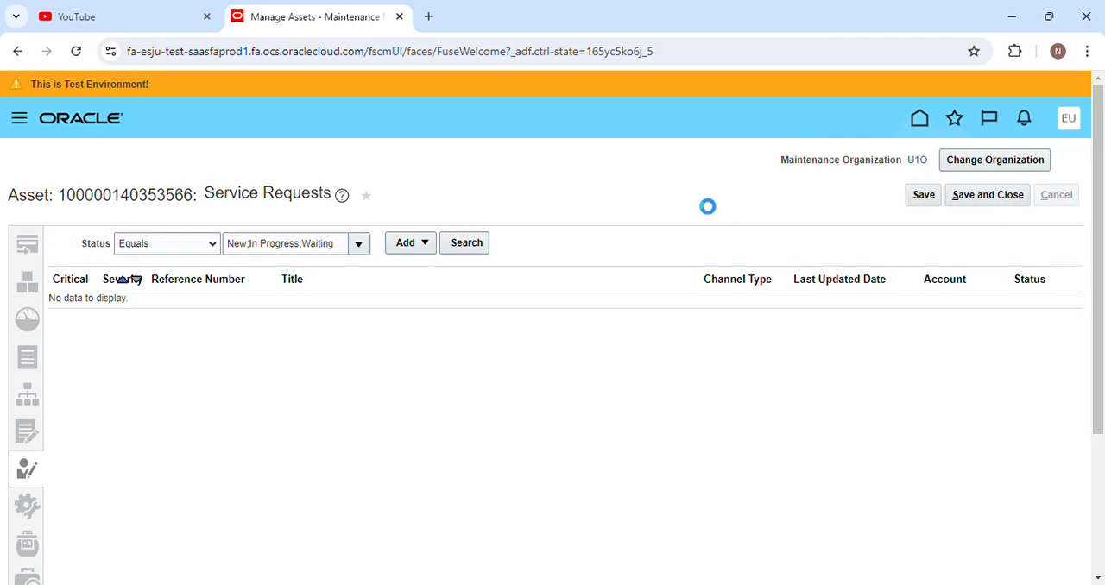
scroll(554, 291, "down", 2)
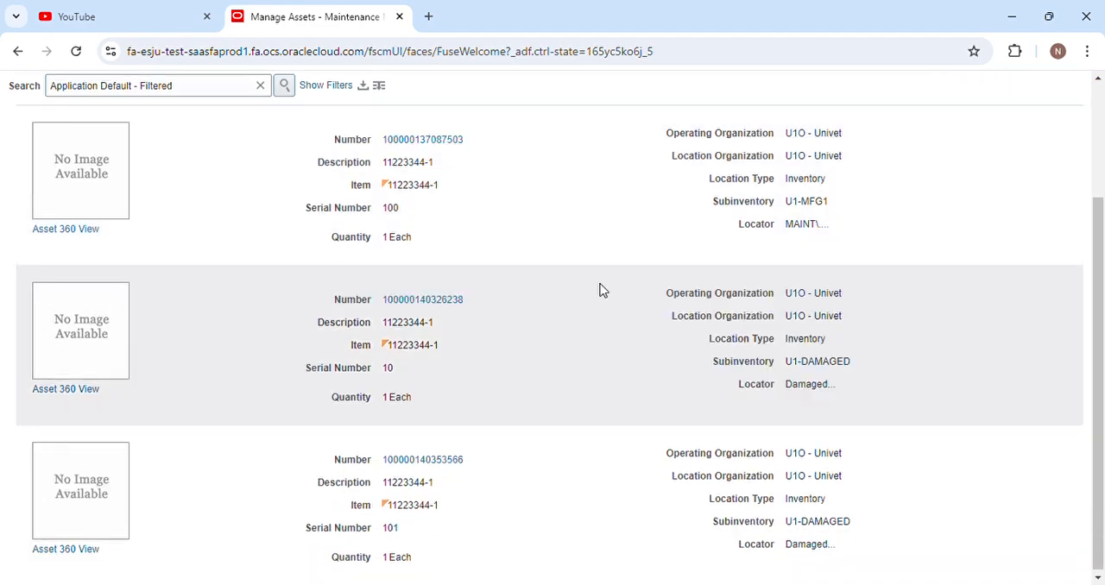
scroll(599, 289, "up", 2)
left_click(1070, 203)
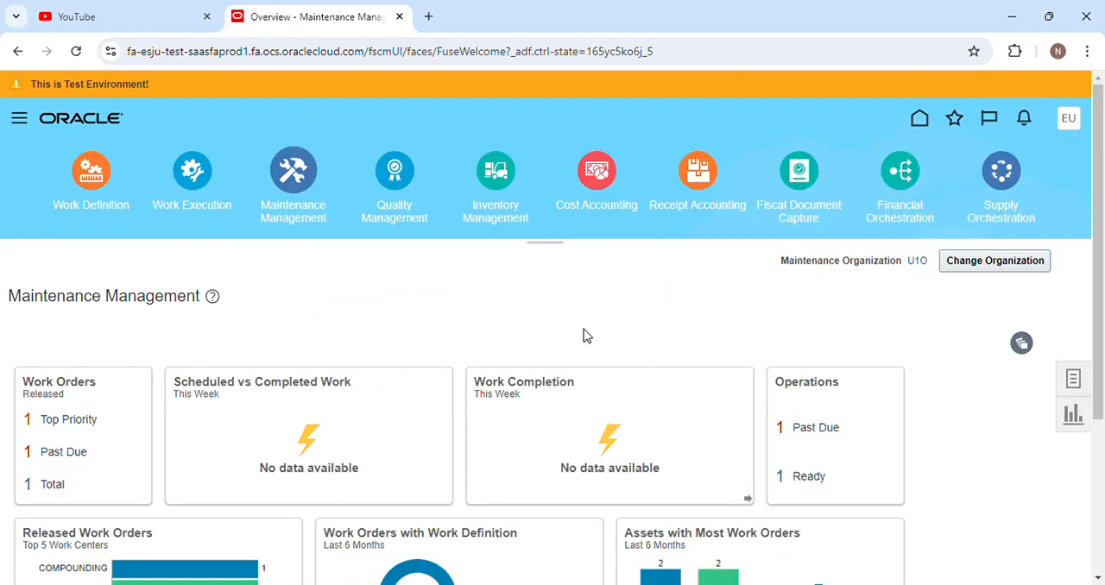
Open asset management from the maintenance tasks and bring up a blank asset creation form.
left_click(1070, 381)
left_click(880, 276)
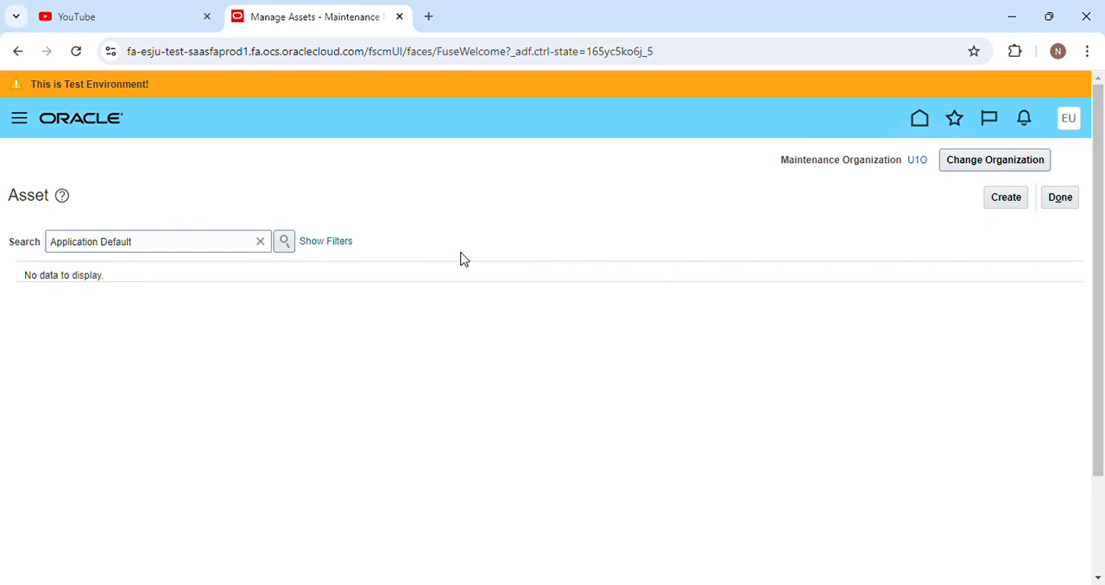
left_click(1001, 209)
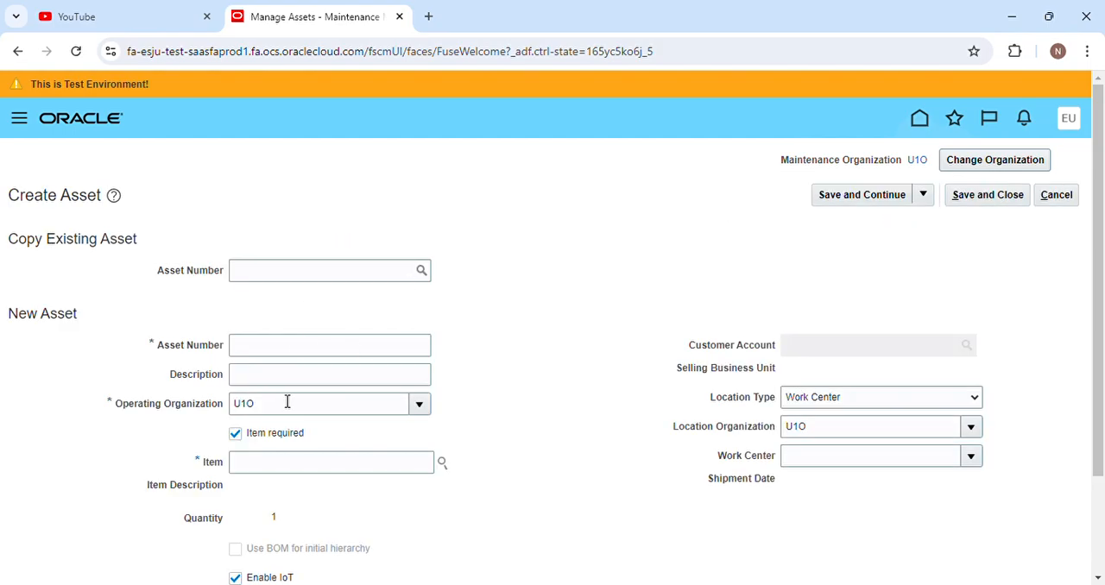
Examine the new asset form's number, organization, item, IoT, customer and location fields, and cancel the creation.
scroll(284, 400, "down", 2)
scroll(259, 362, "up", 2)
left_click(289, 347)
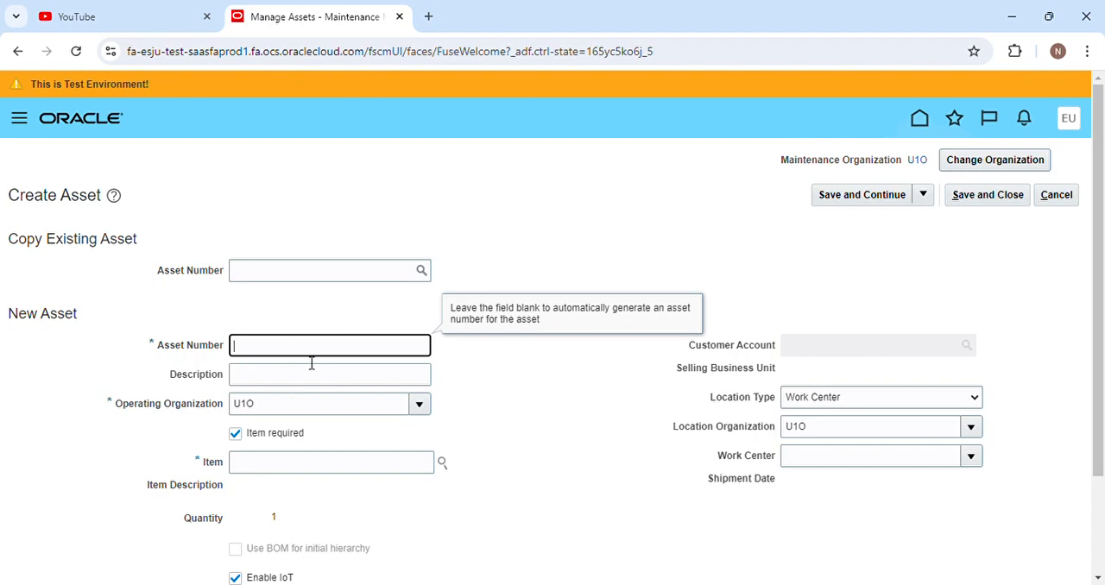
scroll(290, 402, "down", 2)
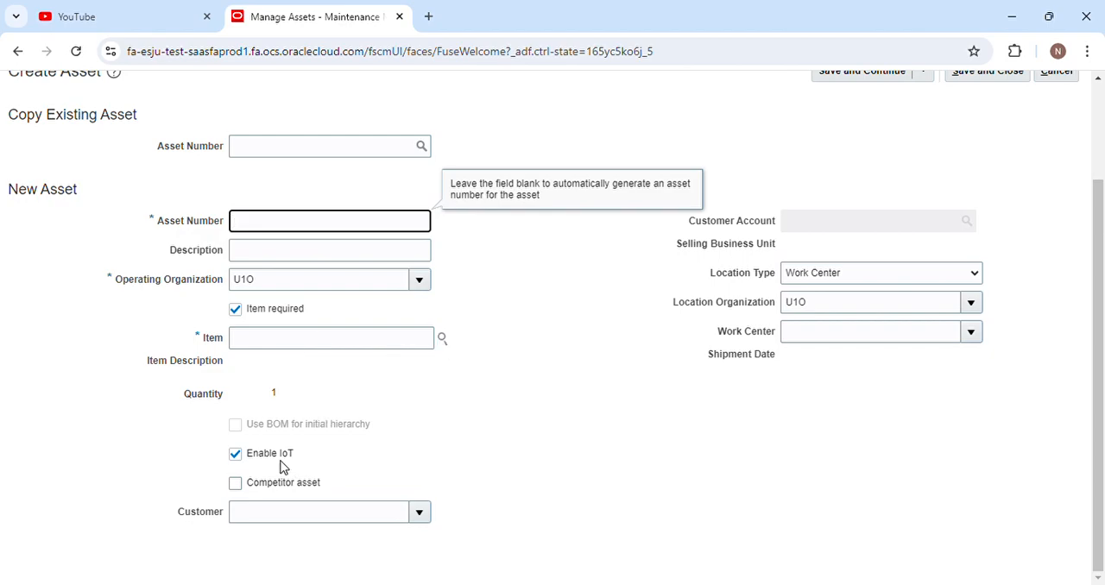
scroll(531, 419, "up", 1)
scroll(788, 301, "down", 1)
scroll(341, 406, "up", 2)
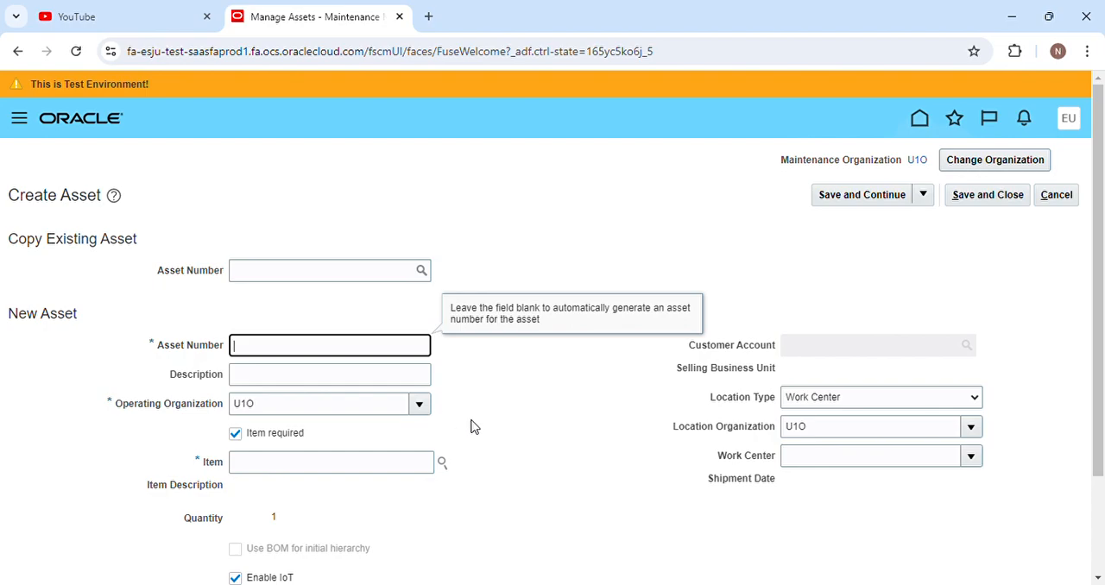
scroll(525, 311, "down", 2)
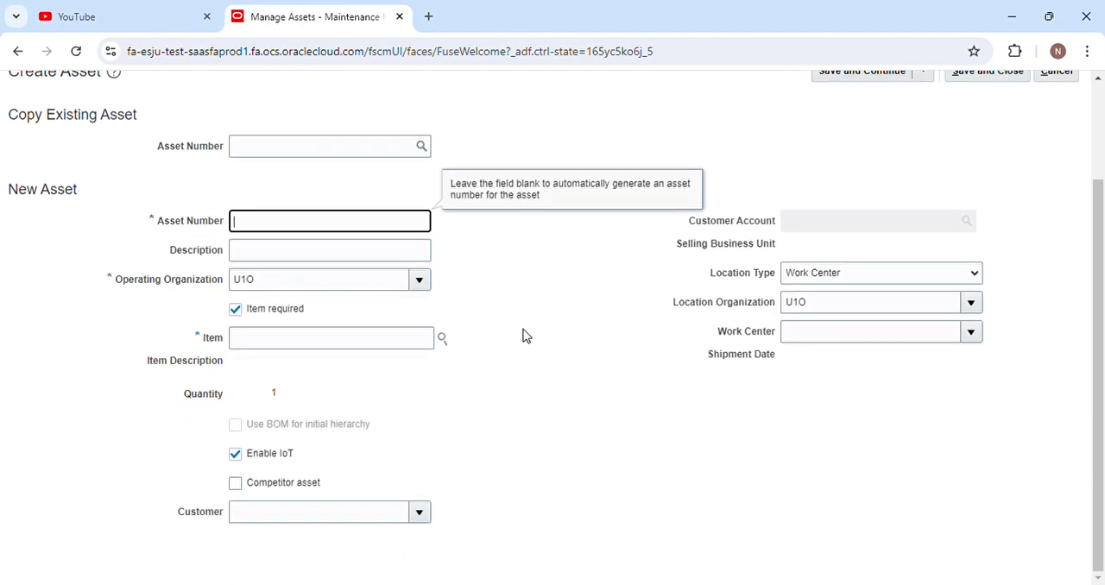
scroll(523, 333, "up", 2)
left_click(1053, 197)
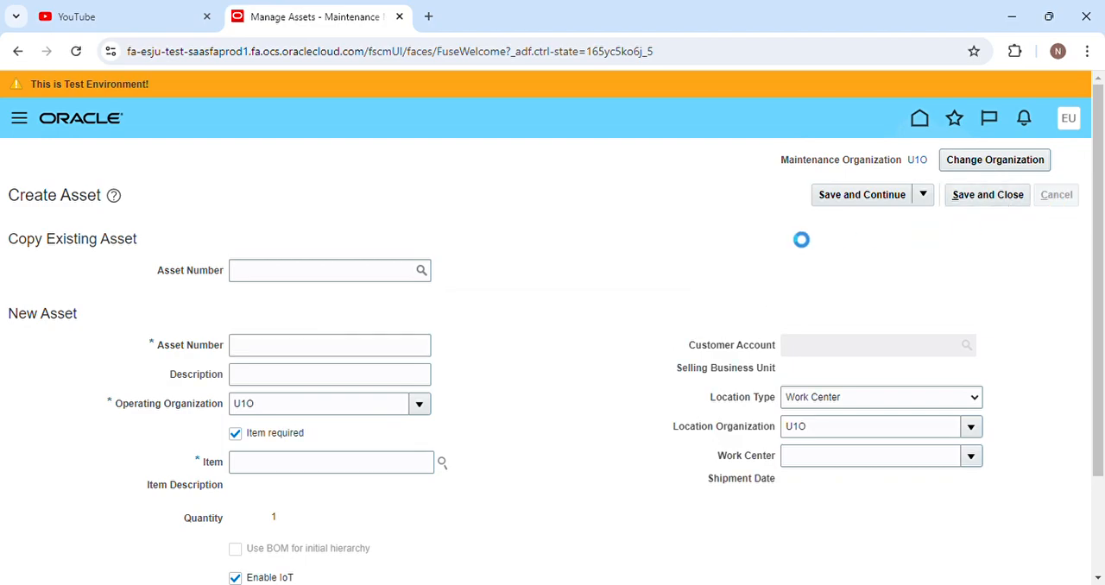